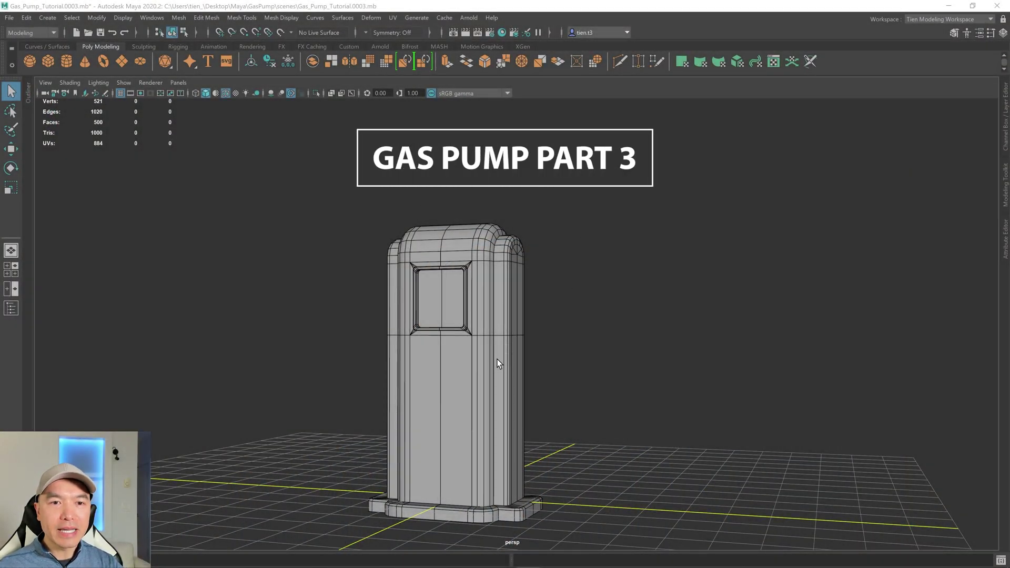
# Examine the Sky Chief and Gulf pump reference photos for the shape and layout of the number dials in the display window.
pyautogui.moveTo(1009, 447); pyautogui.dragTo(616, 304, button='right')
pyautogui.doubleClick(753, 308)
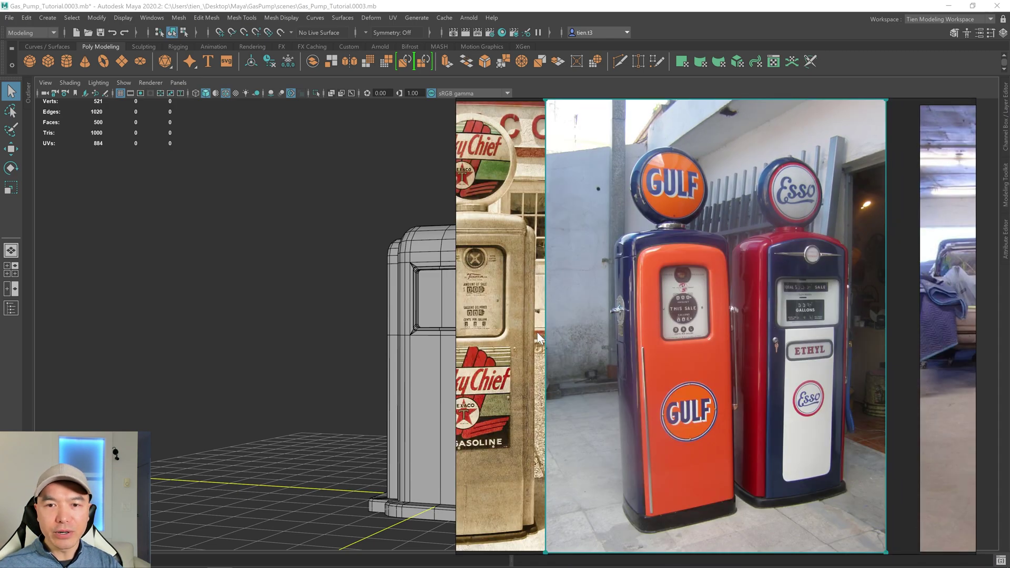
pyautogui.moveTo(563, 313); pyautogui.dragTo(700, 323, button='middle')
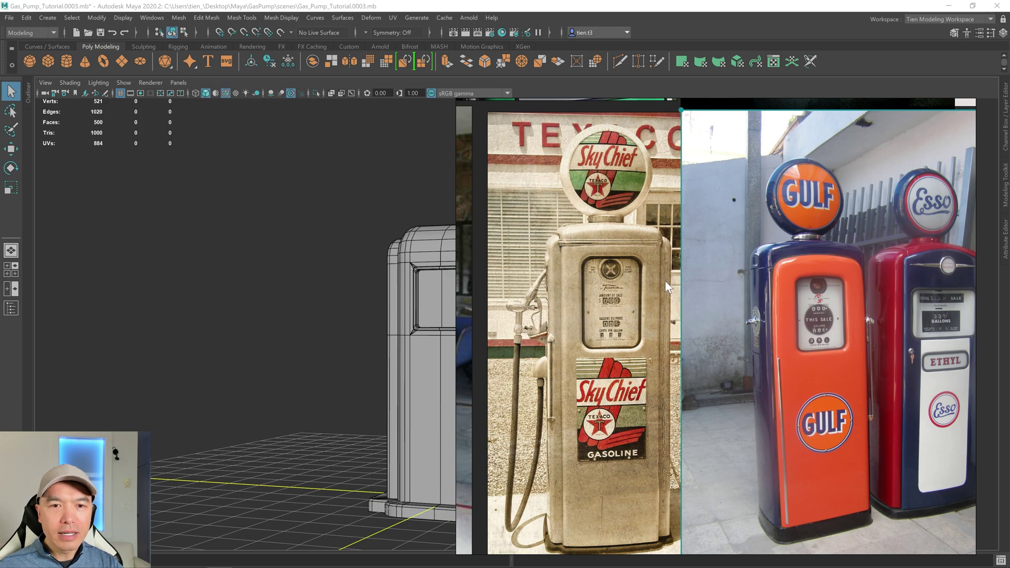
pyautogui.scroll(5, 611, 315)
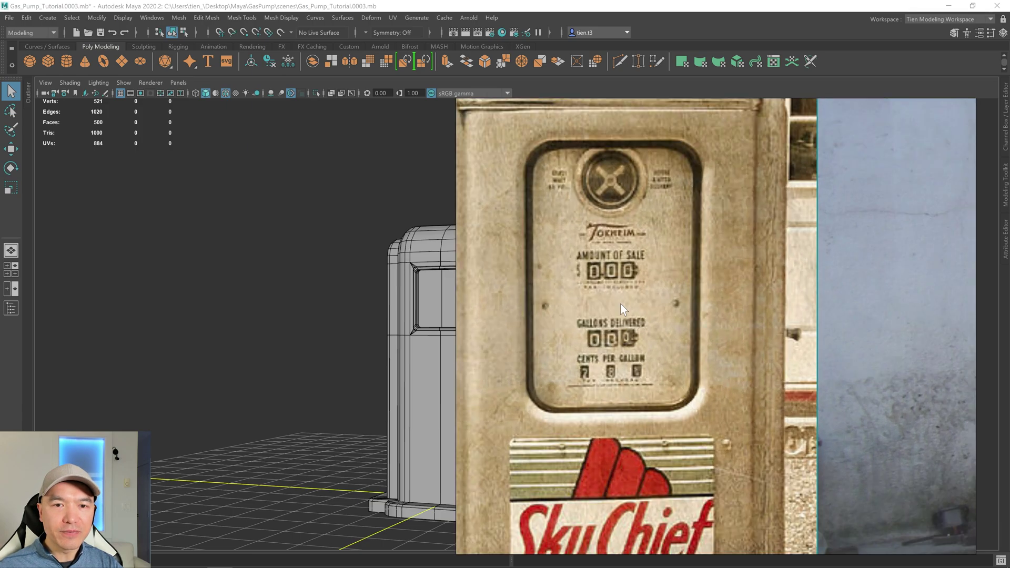
pyautogui.scroll(-5, 630, 298)
pyautogui.scroll(-2, 771, 310)
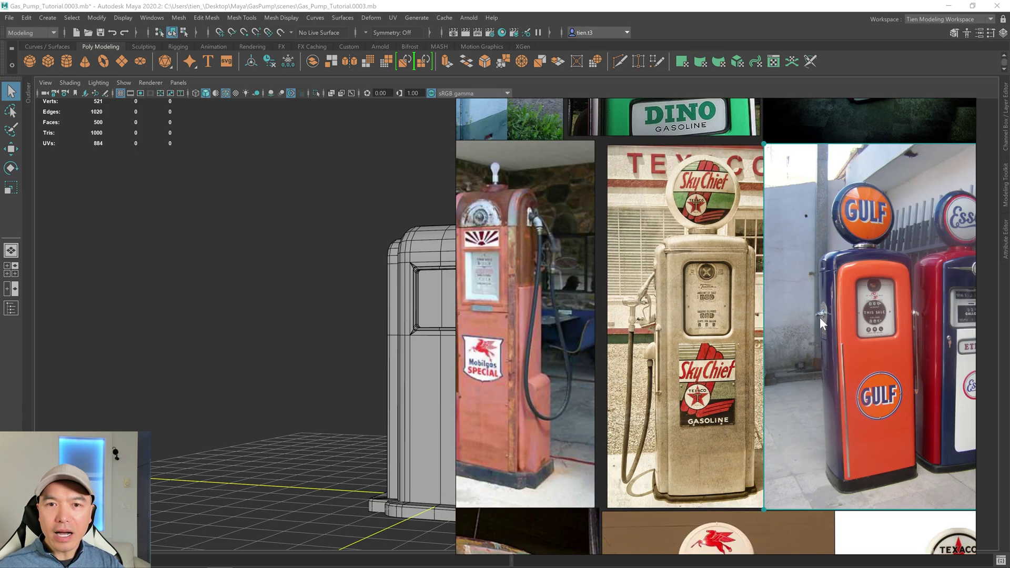
pyautogui.scroll(4, 738, 312)
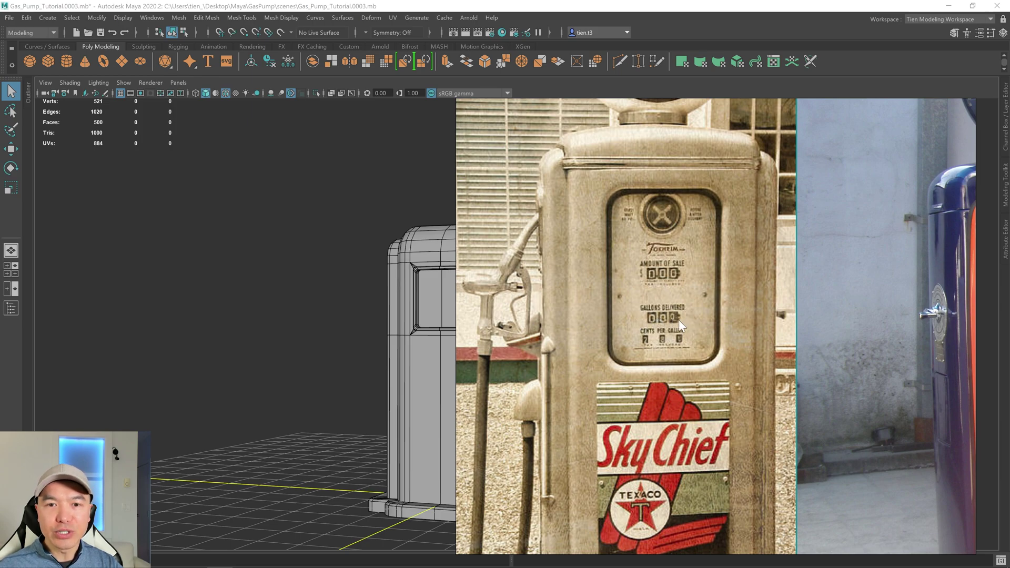
pyautogui.scroll(3, 679, 322)
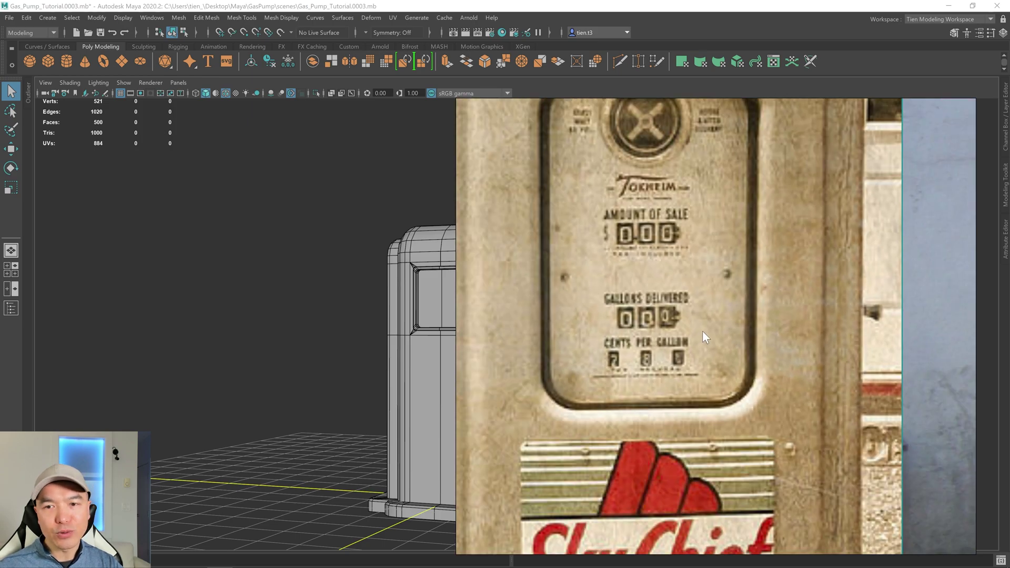
pyautogui.scroll(-5, 702, 331)
pyautogui.scroll(4, 671, 340)
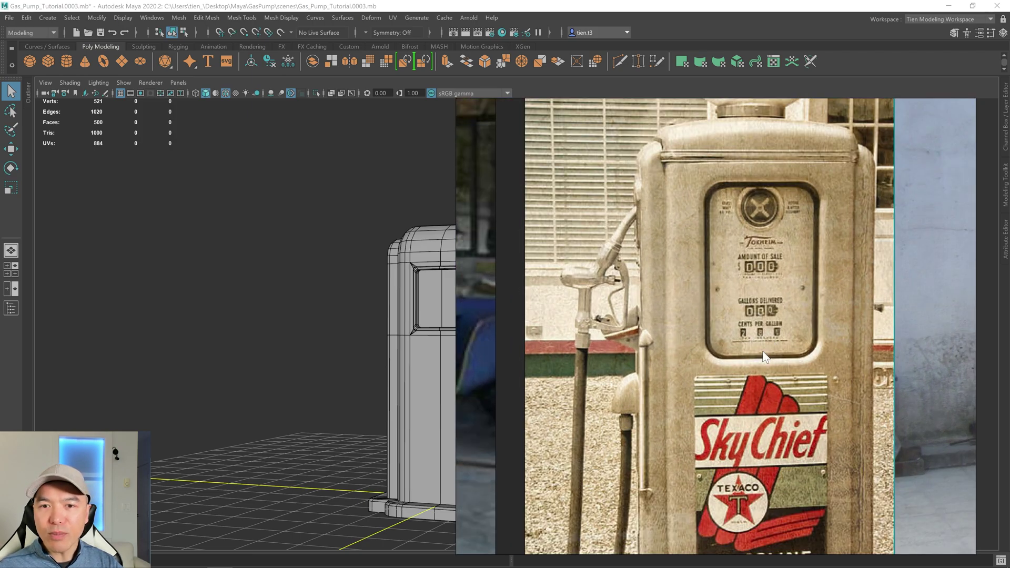
pyautogui.scroll(-5, 763, 331)
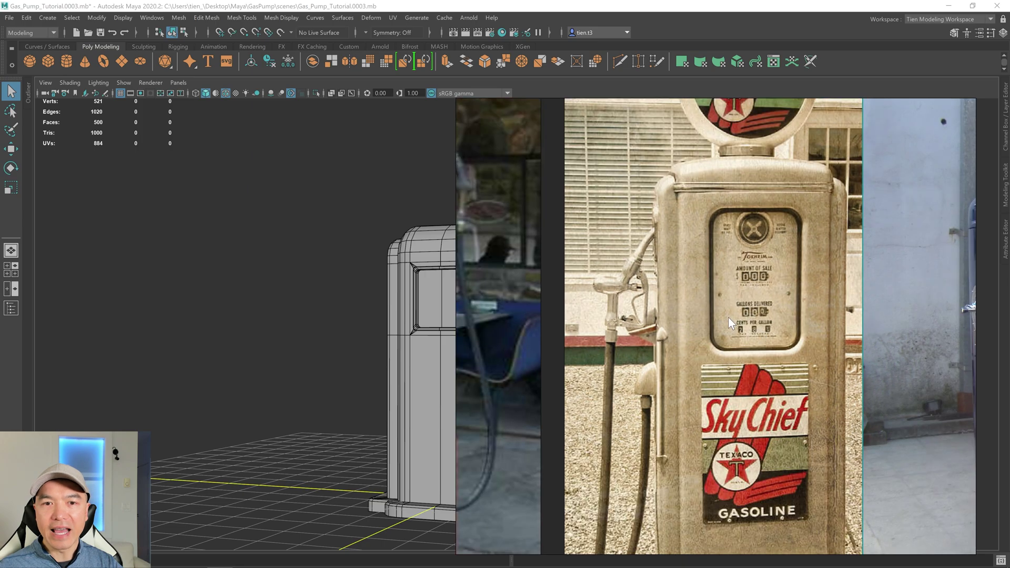
pyautogui.scroll(5, 827, 337)
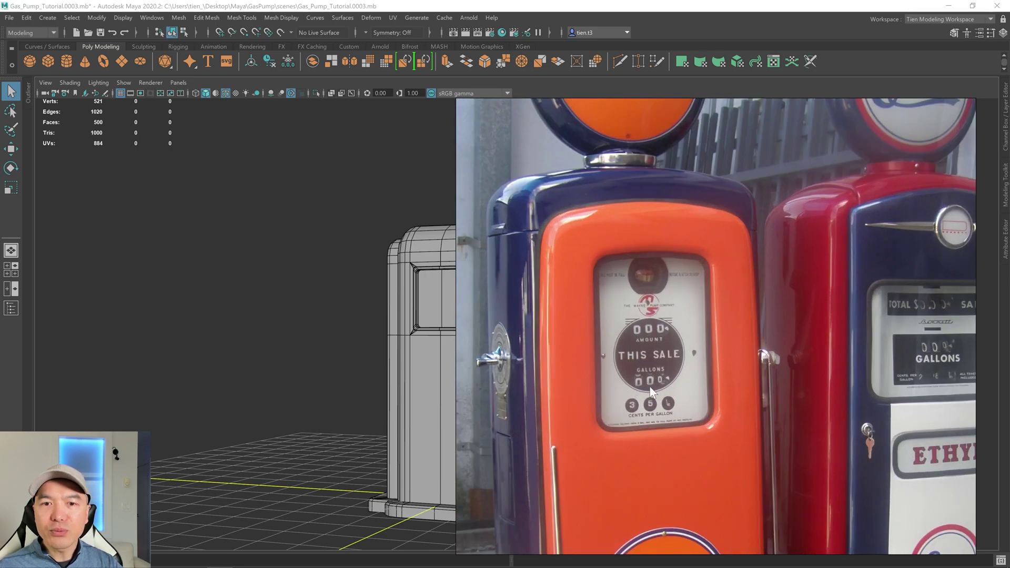
pyautogui.scroll(-5, 650, 387)
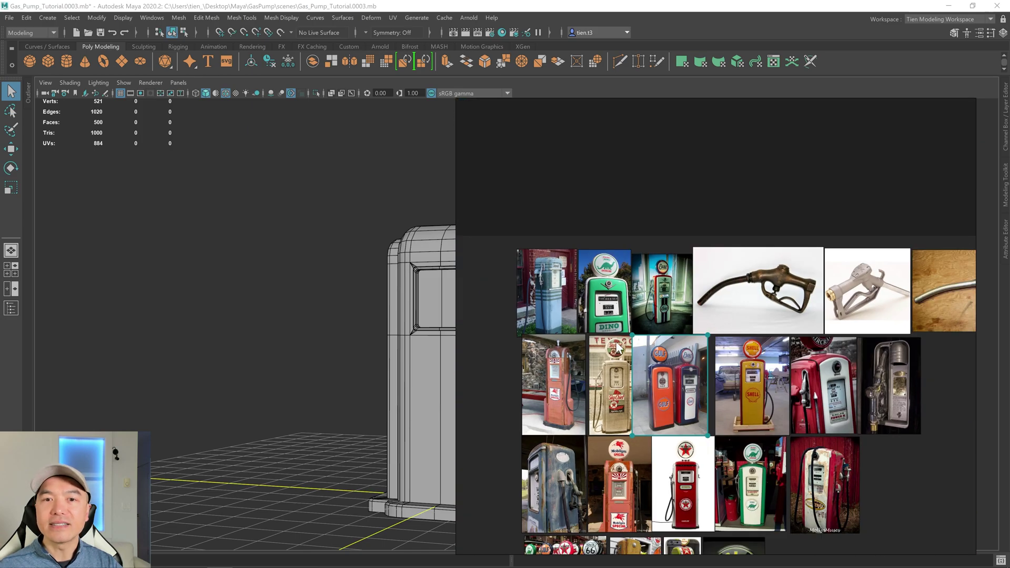
pyautogui.moveTo(617, 342); pyautogui.dragTo(1009, 105, button='right')
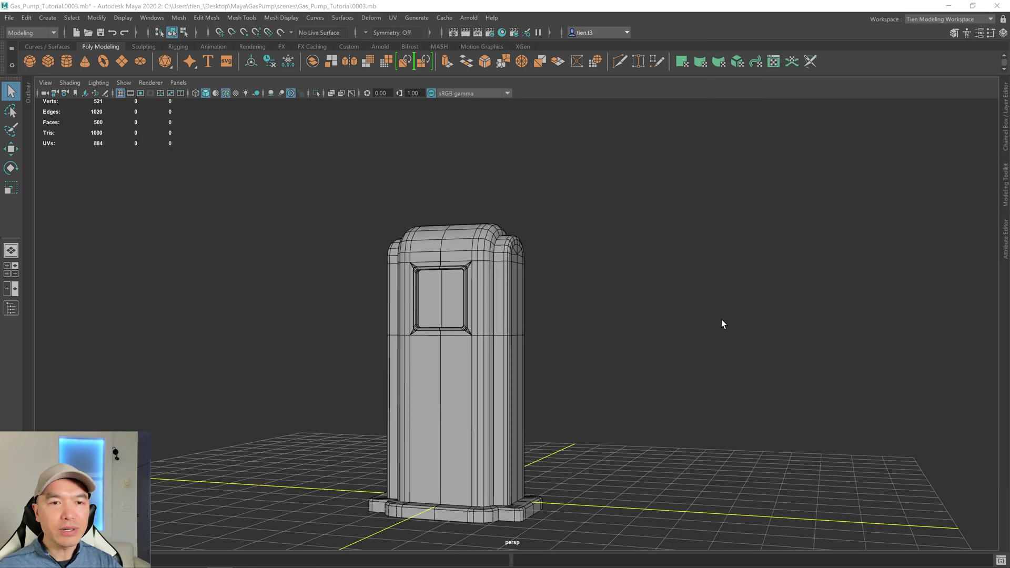
# Create a polygon cylinder and move it along Z to stand in front of the gas pump.
pyautogui.keyDown('alt'); pyautogui.moveTo(641, 371); pyautogui.dragTo(607, 352); pyautogui.keyUp('alt')
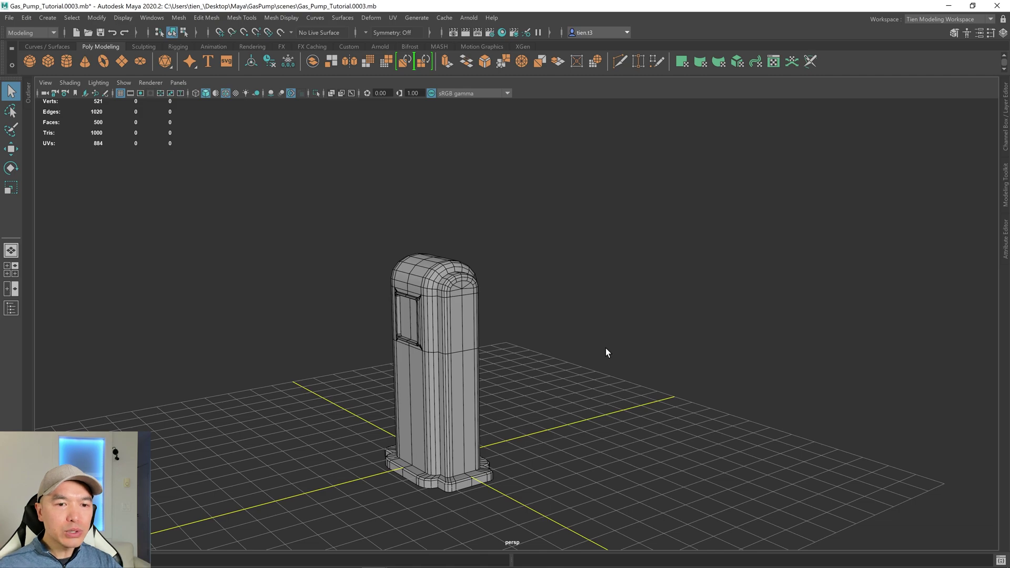
pyautogui.click(68, 62)
pyautogui.keyDown('alt'); pyautogui.moveTo(472, 384); pyautogui.dragTo(514, 343); pyautogui.keyUp('alt')
pyautogui.press('w')
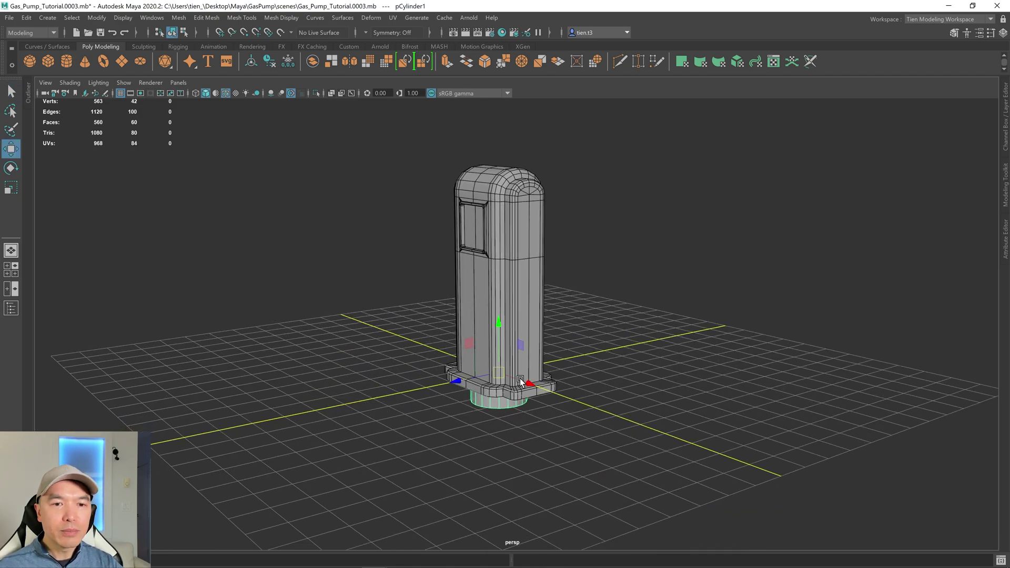
pyautogui.moveTo(481, 386); pyautogui.dragTo(346, 396)
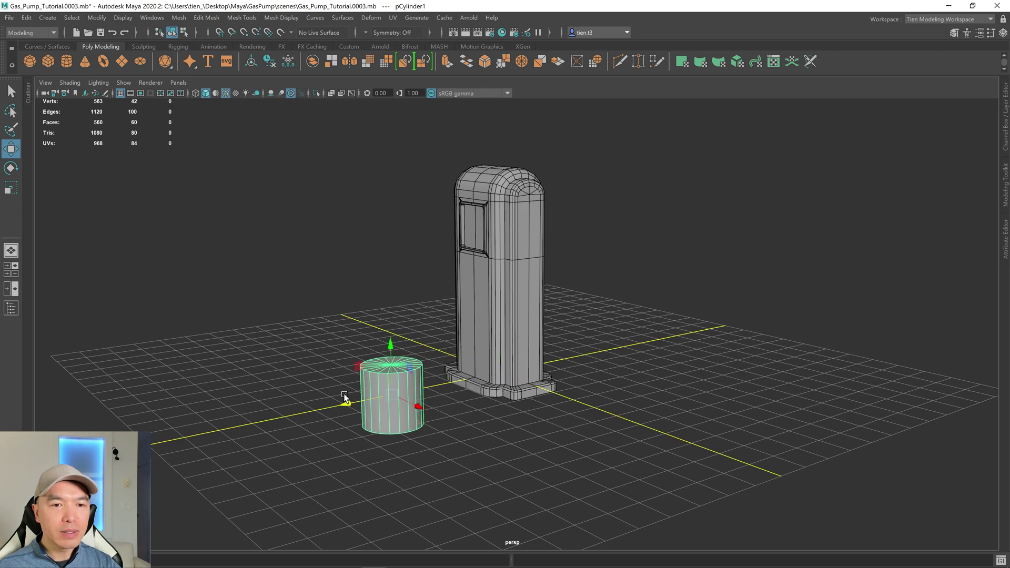
# Rotate the cylinder -90 degrees about the Z axis so it lies on its side.
pyautogui.press('f')
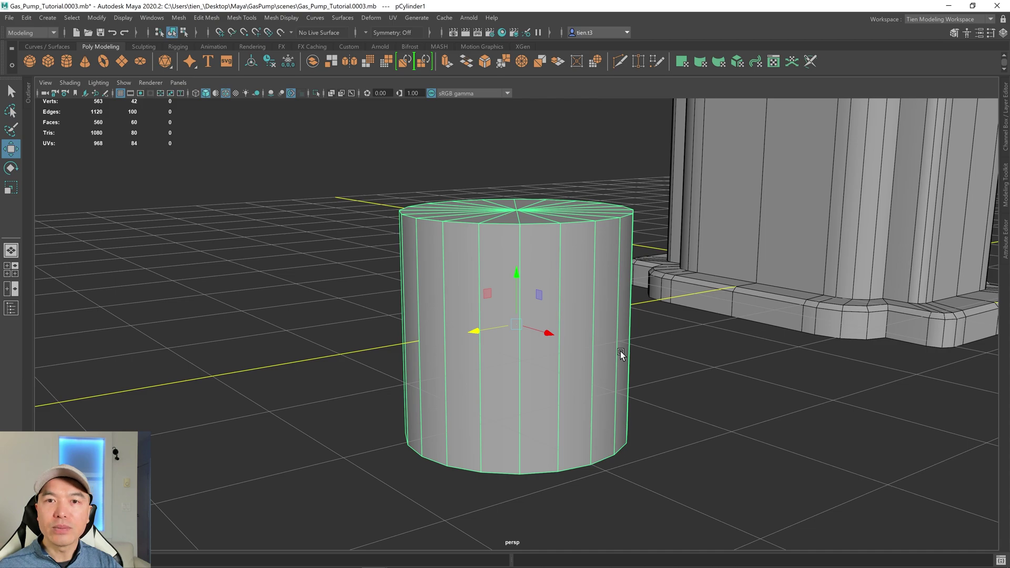
pyautogui.press('e')
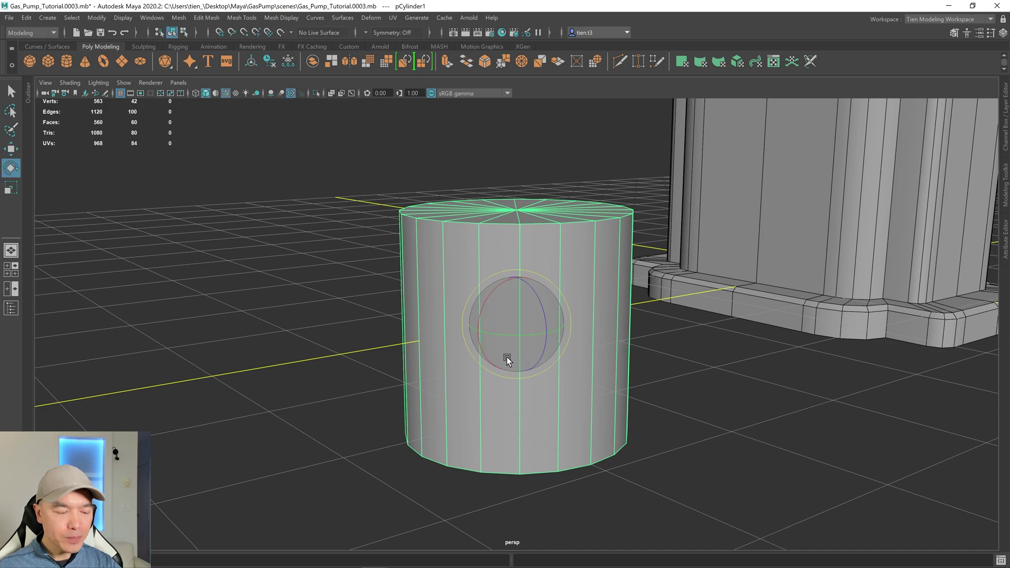
pyautogui.moveTo(541, 306); pyautogui.dragTo(555, 348)
# Set the cylinder's axis subdivisions to 10.
pyautogui.press('t')
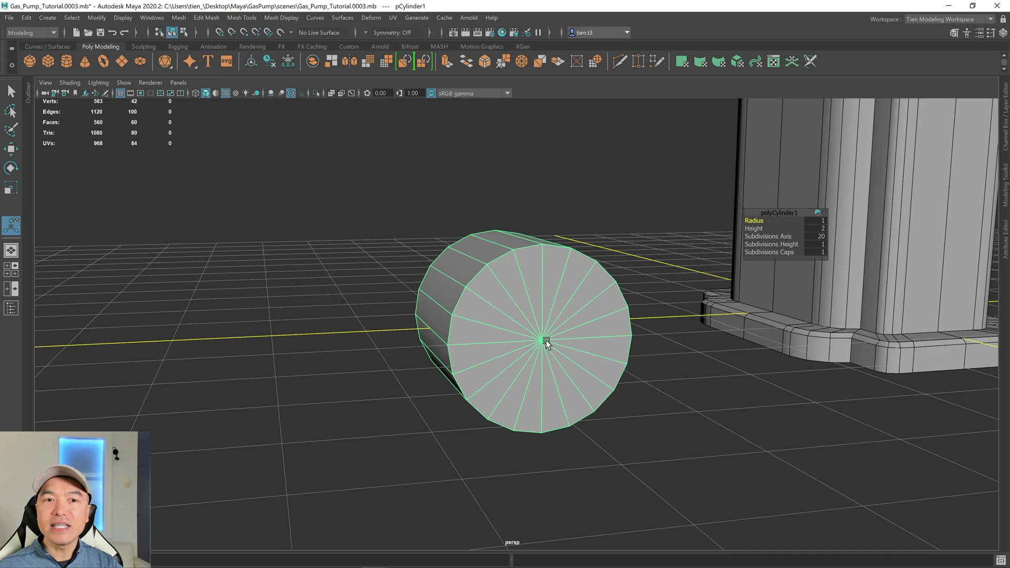
pyautogui.moveTo(779, 237); pyautogui.dragTo(450, 324)
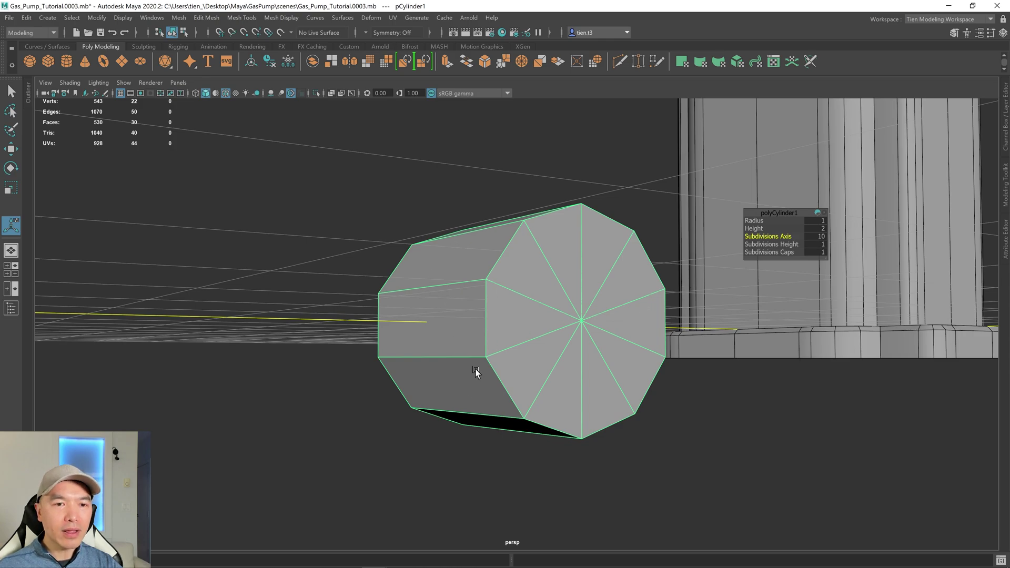
pyautogui.keyDown('alt'); pyautogui.moveTo(492, 379); pyautogui.dragTo(428, 318); pyautogui.keyUp('alt')
pyautogui.moveTo(519, 362)
pyautogui.keyDown('alt'); pyautogui.mouseDown()
pyautogui.moveTo(529, 357)
pyautogui.moveTo(510, 361)
pyautogui.mouseUp(); pyautogui.keyUp('alt')
pyautogui.keyDown('alt'); pyautogui.moveTo(433, 332); pyautogui.dragTo(462, 344); pyautogui.keyUp('alt')
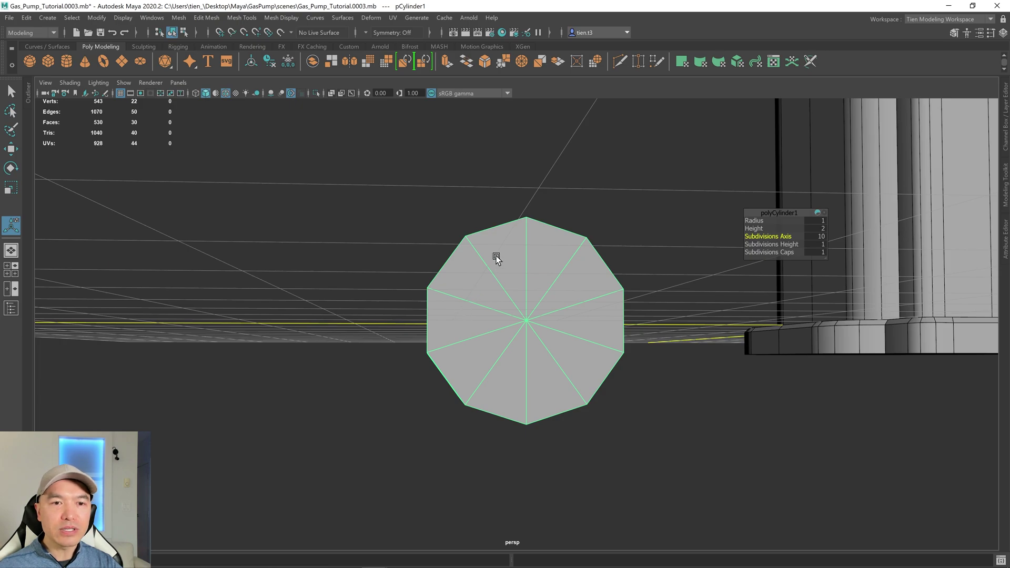
# Delete all cylinder faces except the three adjacent front-facing sides and their matching cap triangles.
pyautogui.moveTo(497, 252); pyautogui.dragTo(494, 279, button='right')
pyautogui.moveTo(472, 360); pyautogui.dragTo(574, 329)
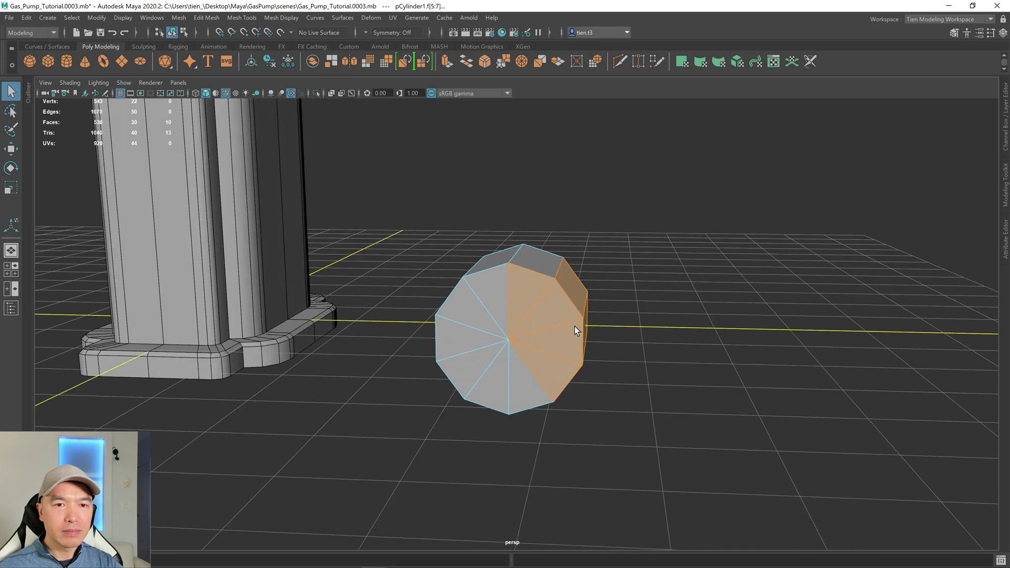
pyautogui.keyDown('ctrl'); pyautogui.click(521, 289); pyautogui.keyUp('ctrl')
pyautogui.keyDown('alt'); pyautogui.moveTo(667, 377); pyautogui.dragTo(597, 377); pyautogui.keyUp('alt')
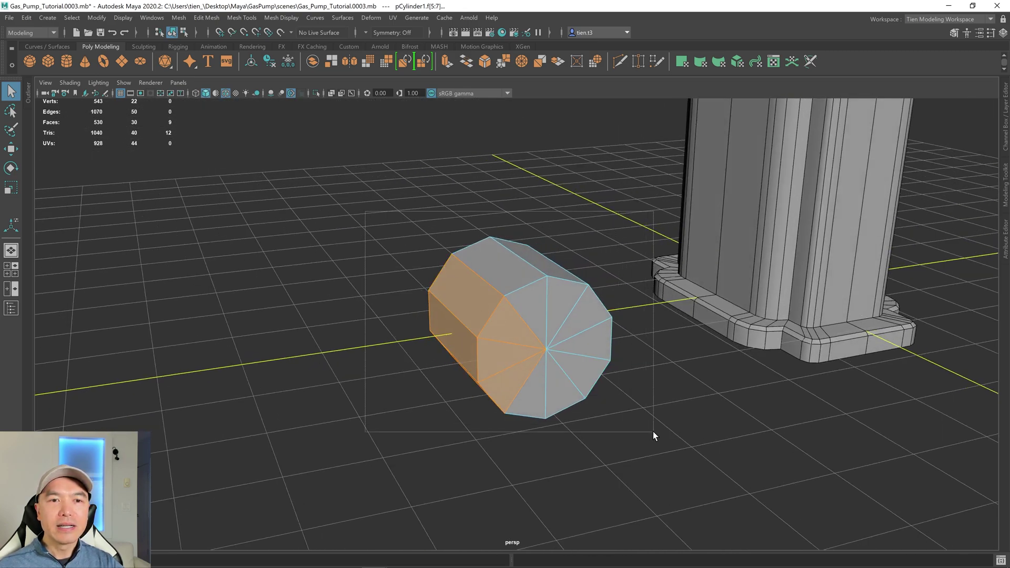
pyautogui.hotkey('ctrl', 'shift', 'i')
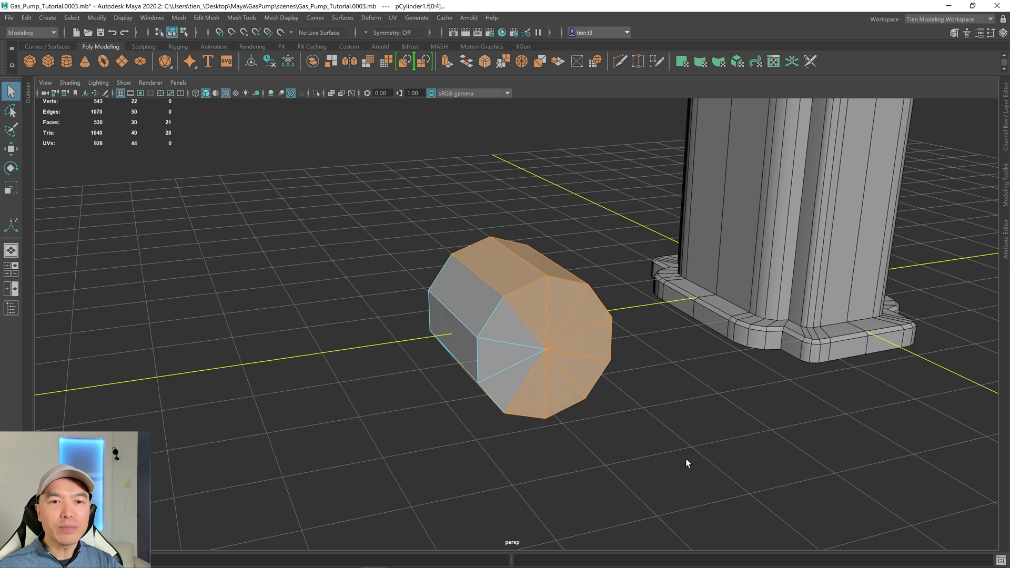
pyautogui.keyDown('shift'); pyautogui.click(506, 385); pyautogui.keyUp('shift')
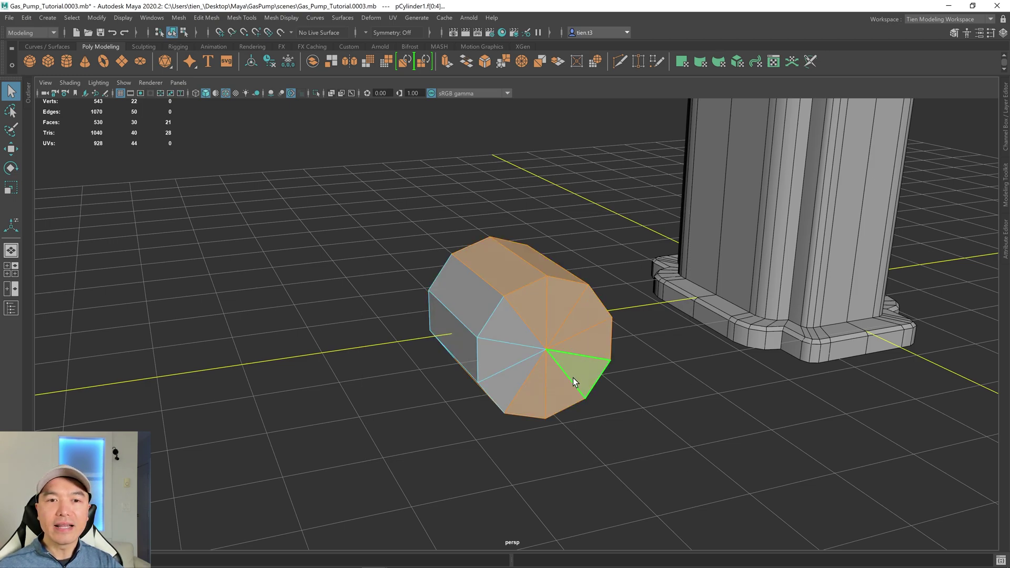
pyautogui.press('Delete')
# Return to object selection, scale the remaining cylinder segment down and narrow it along its length.
pyautogui.keyDown('alt'); pyautogui.moveTo(594, 373); pyautogui.dragTo(598, 393); pyautogui.keyUp('alt')
pyautogui.moveTo(521, 308); pyautogui.dragTo(624, 240, button='right')
pyautogui.press('r')
pyautogui.moveTo(541, 327); pyautogui.dragTo(475, 343)
pyautogui.keyDown('alt'); pyautogui.moveTo(558, 321); pyautogui.dragTo(534, 346); pyautogui.keyUp('alt')
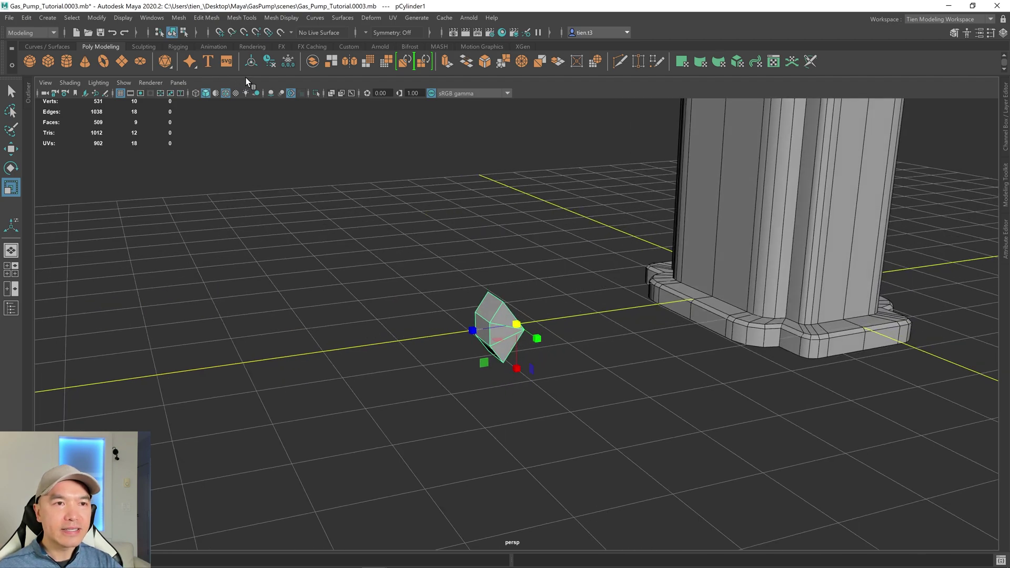
# Move the cylinder segment up and back to the pump's recessed display window, keeping it centered.
pyautogui.press('w')
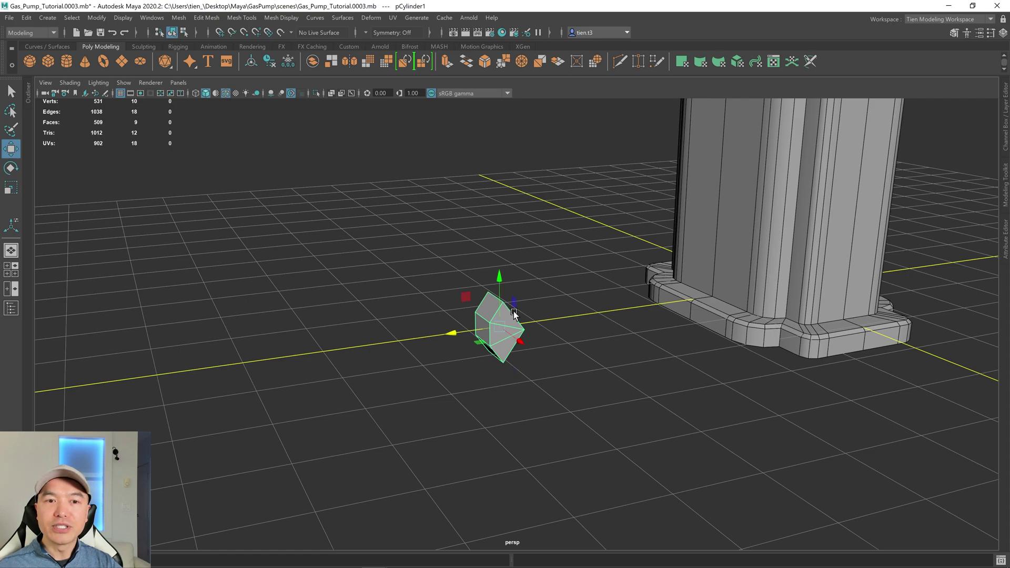
pyautogui.keyDown('alt'); pyautogui.moveTo(462, 294); pyautogui.dragTo(540, 309); pyautogui.keyUp('alt')
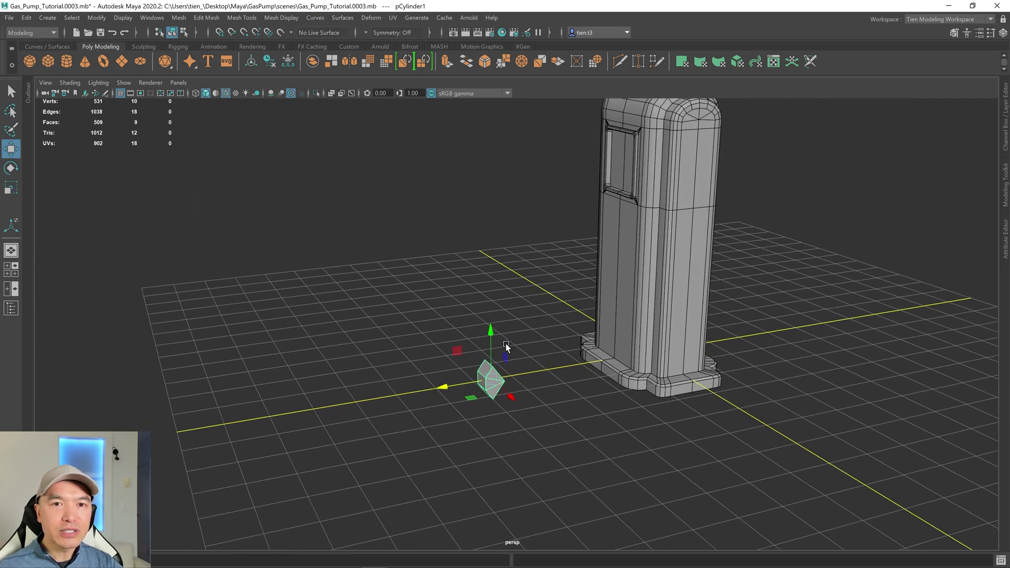
pyautogui.moveTo(459, 347); pyautogui.dragTo(506, 251)
pyautogui.press('f')
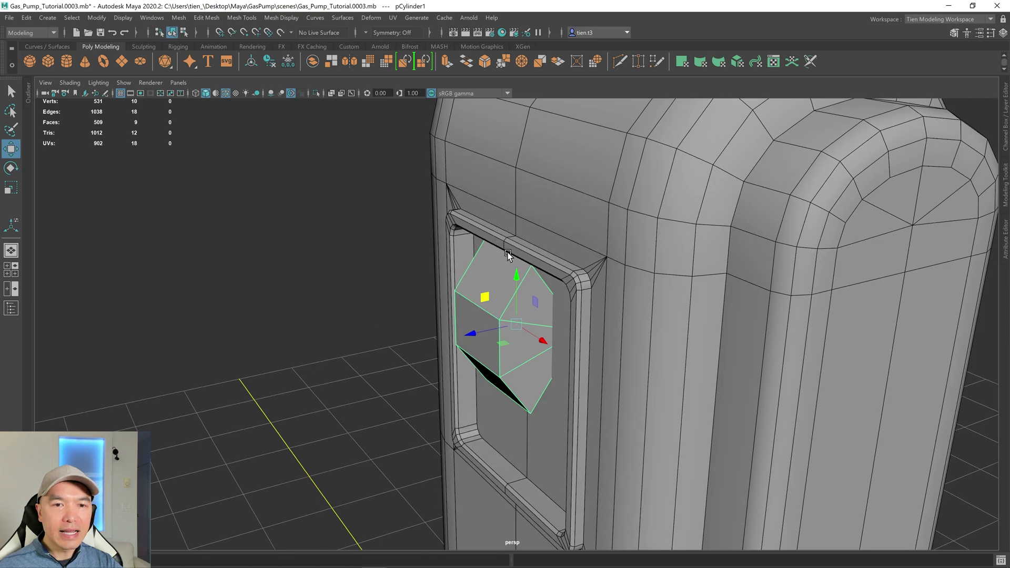
# Scale the cylinder segment down uniformly to a small number dial within the display window.
pyautogui.press('r')
pyautogui.moveTo(515, 327); pyautogui.dragTo(442, 339)
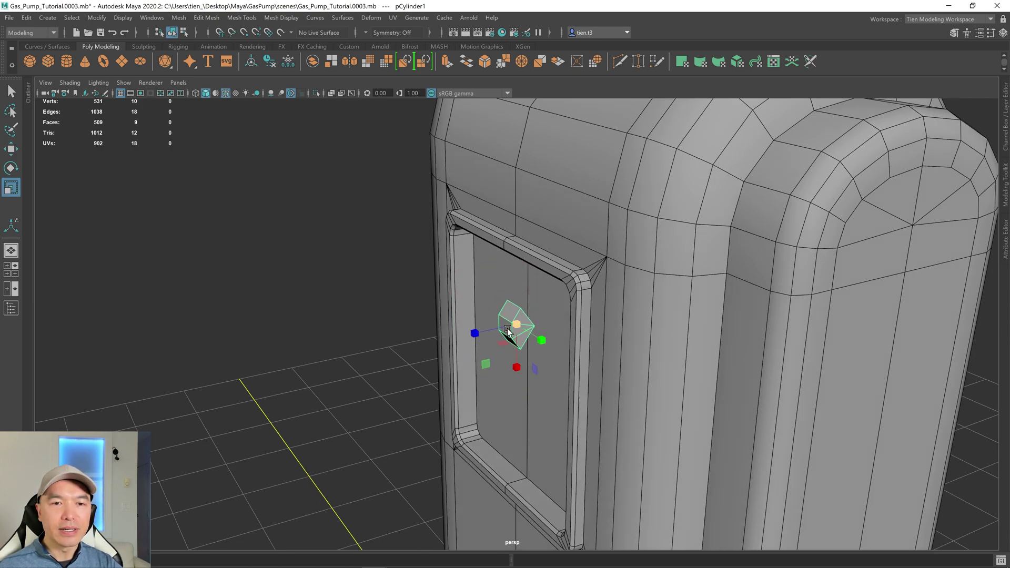
pyautogui.scroll(1, 507, 328)
pyautogui.keyDown('alt'); pyautogui.moveTo(507, 328); pyautogui.dragTo(454, 301, button='middle'); pyautogui.keyUp('alt')
pyautogui.keyDown('alt'); pyautogui.moveTo(453, 304); pyautogui.dragTo(318, 295); pyautogui.keyUp('alt')
# Move the segment's two cap-center vertices forward so its back edge is nearly flat, then return to object selection.
pyautogui.press('w')
pyautogui.scroll(3, 381, 309)
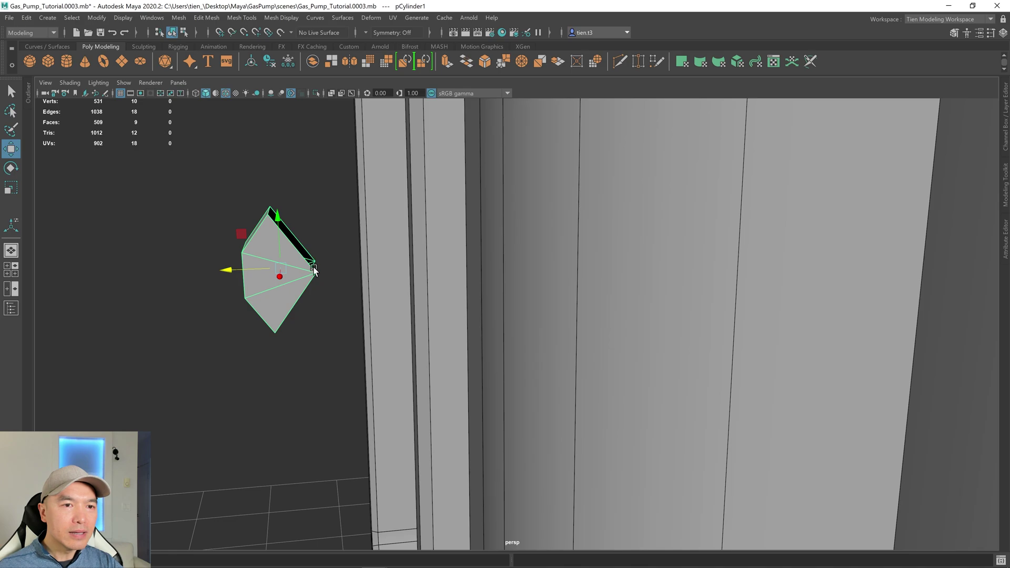
pyautogui.keyDown('alt'); pyautogui.moveTo(457, 272); pyautogui.dragTo(371, 239); pyautogui.keyUp('alt')
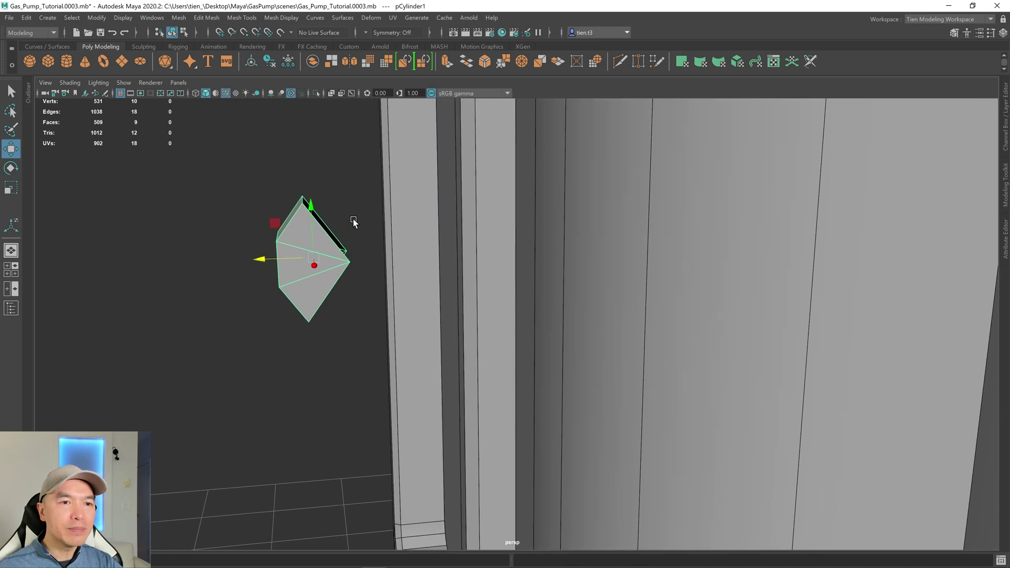
pyautogui.moveTo(352, 219); pyautogui.dragTo(303, 221, button='right')
pyautogui.moveTo(335, 223); pyautogui.dragTo(377, 312)
pyautogui.moveTo(295, 257); pyautogui.dragTo(266, 261)
pyautogui.keyDown('alt'); pyautogui.moveTo(336, 265); pyautogui.dragTo(356, 263); pyautogui.keyUp('alt')
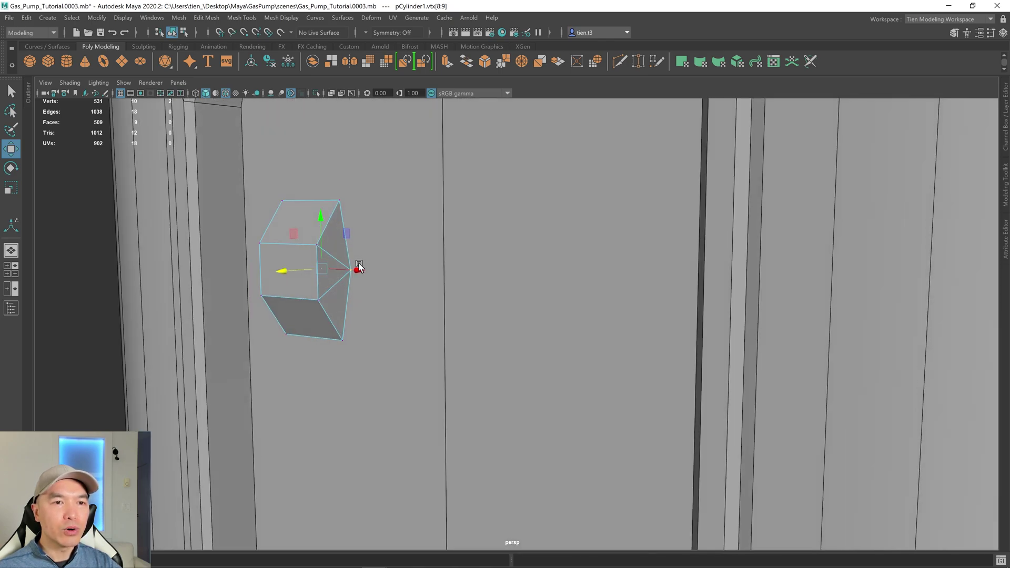
pyautogui.moveTo(307, 260); pyautogui.dragTo(363, 215, button='right')
# Move the dial segment back toward the recessed window face and fine-tune its scale in the window's upper half.
pyautogui.scroll(-2, 365, 230)
pyautogui.scroll(-4, 365, 230)
pyautogui.keyDown('alt'); pyautogui.moveTo(377, 253); pyautogui.dragTo(404, 274); pyautogui.keyUp('alt')
pyautogui.moveTo(457, 318); pyautogui.dragTo(448, 288)
pyautogui.scroll(5, 474, 294)
pyautogui.press('r')
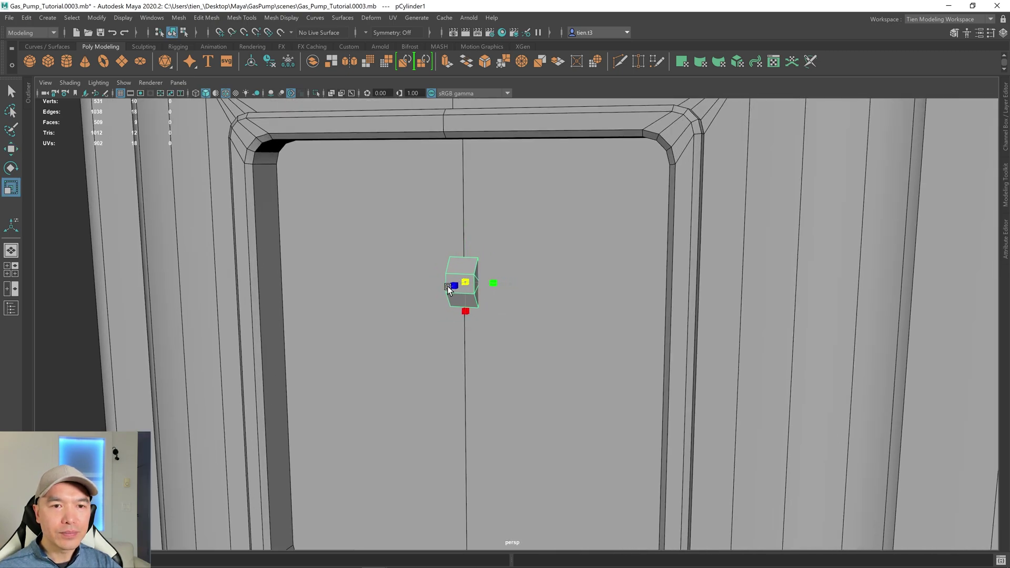
pyautogui.scroll(-6, 458, 288)
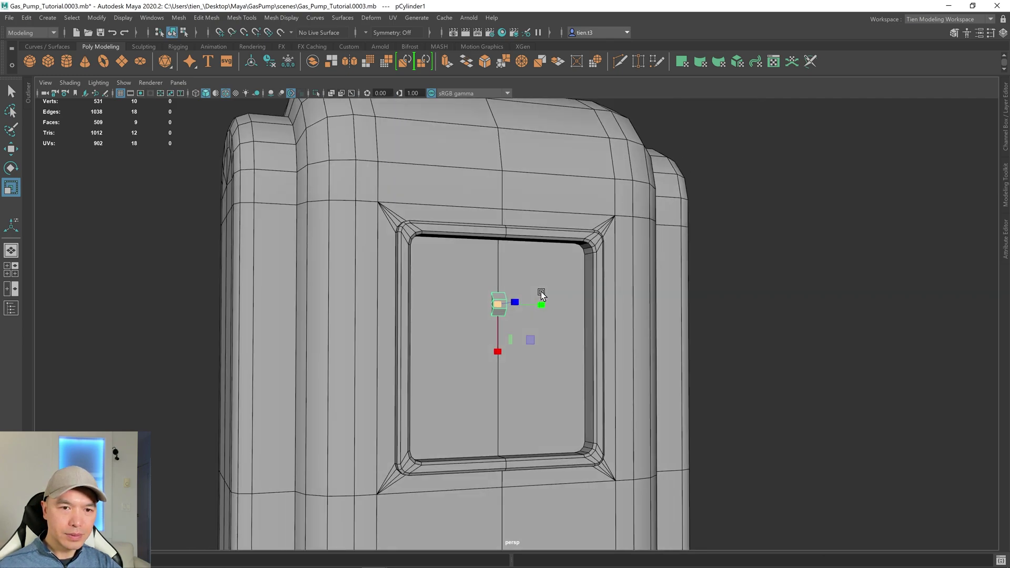
pyautogui.keyDown('alt'); pyautogui.moveTo(542, 296); pyautogui.dragTo(514, 291); pyautogui.keyUp('alt')
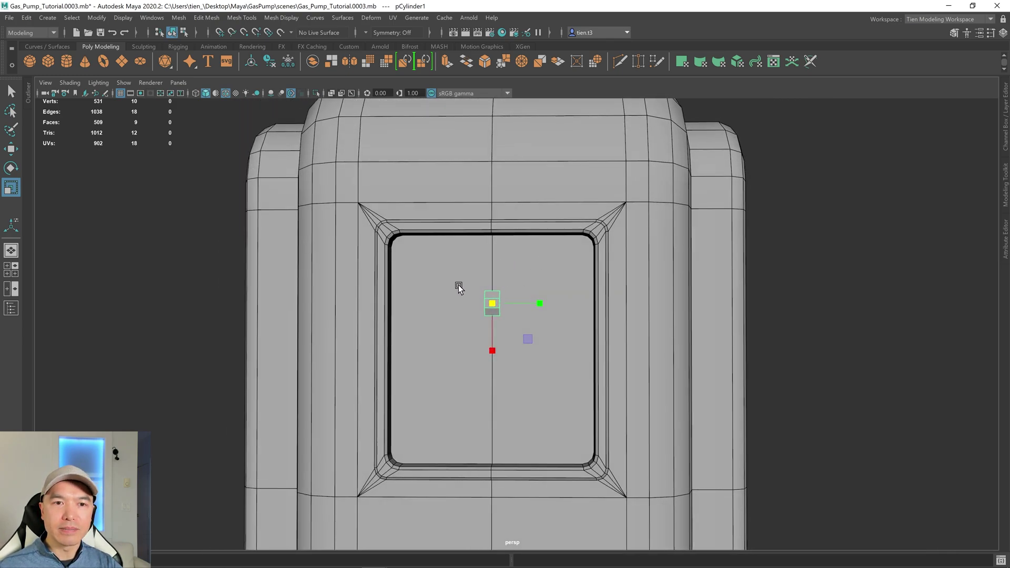
pyautogui.scroll(10, 532, 309)
pyautogui.keyDown('alt'); pyautogui.moveTo(532, 307); pyautogui.dragTo(483, 290); pyautogui.keyUp('alt')
# Check the dial segment's placement in the window and show its transform values and construction history.
pyautogui.press('w')
pyautogui.scroll(-3, 400, 252)
pyautogui.keyDown('alt'); pyautogui.moveTo(528, 325); pyautogui.dragTo(532, 248, button='middle'); pyautogui.keyUp('alt')
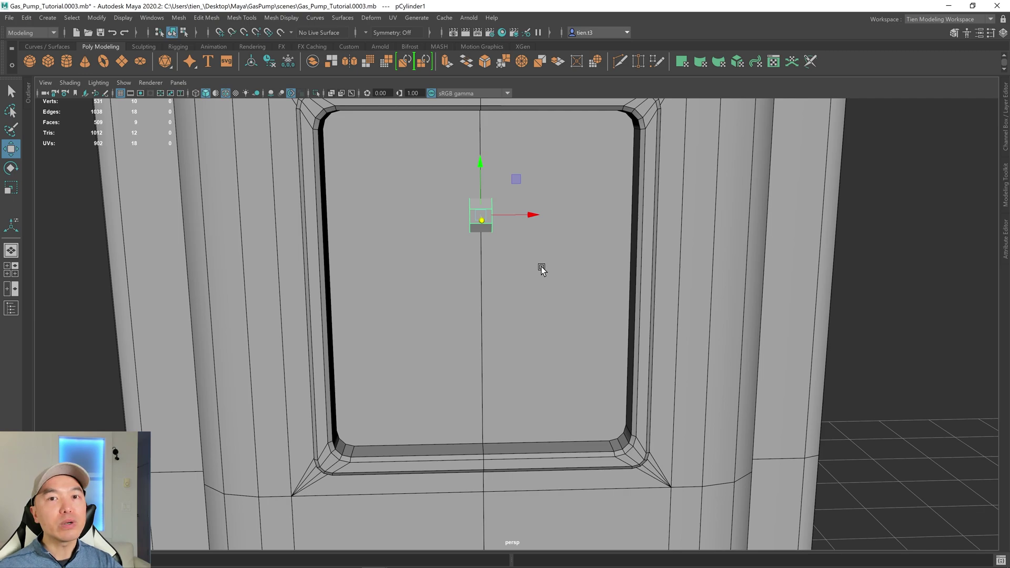
pyautogui.scroll(-1, 533, 269)
pyautogui.keyDown('alt'); pyautogui.moveTo(533, 269); pyautogui.dragTo(510, 273); pyautogui.keyUp('alt')
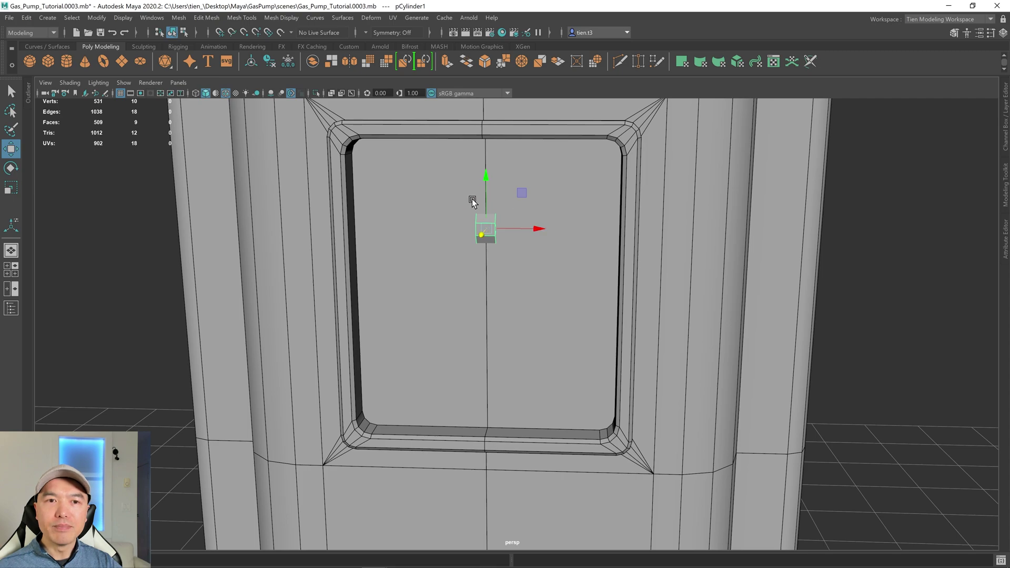
pyautogui.click(1006, 116)
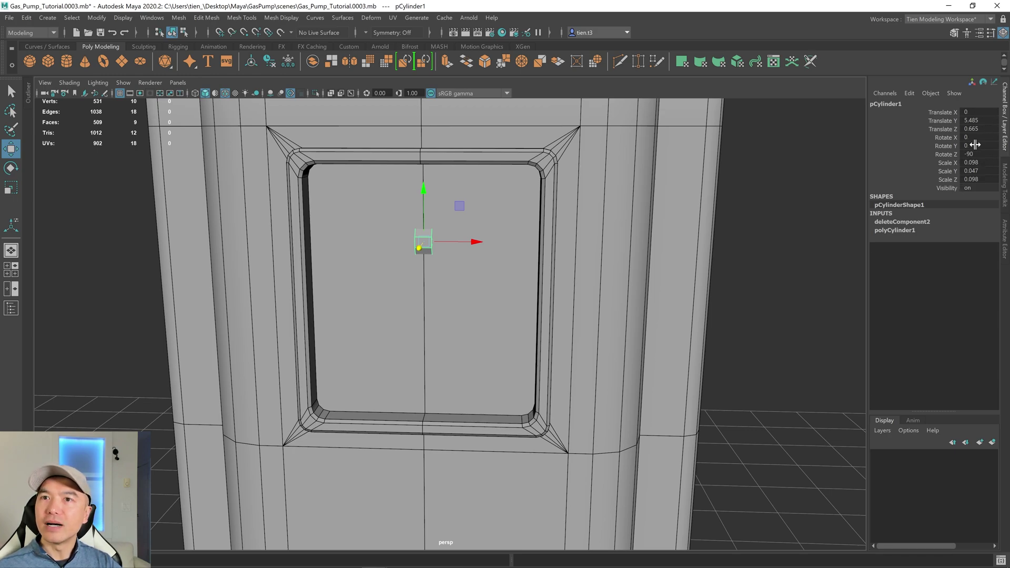
# Freeze the transformations of the dial segment in the display window.
pyautogui.click(288, 62)
pyautogui.keyDown('alt'); pyautogui.moveTo(667, 302); pyautogui.dragTo(526, 319); pyautogui.keyUp('alt')
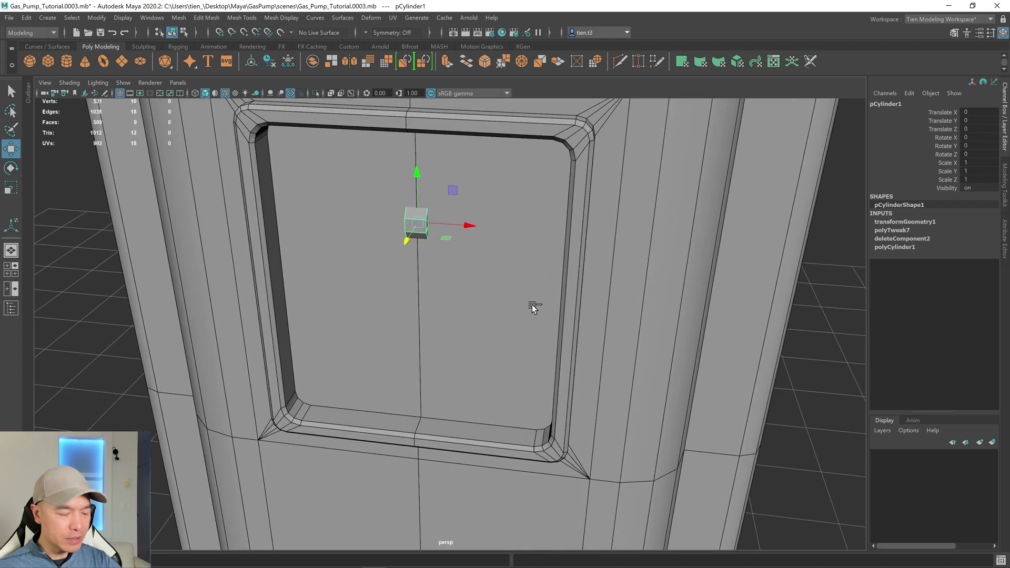
# Duplicate the dial segment and move the copy 0.13 along X as a spacing test.
pyautogui.hotkey('ctrl', 'd')
pyautogui.moveTo(470, 226); pyautogui.dragTo(507, 293)
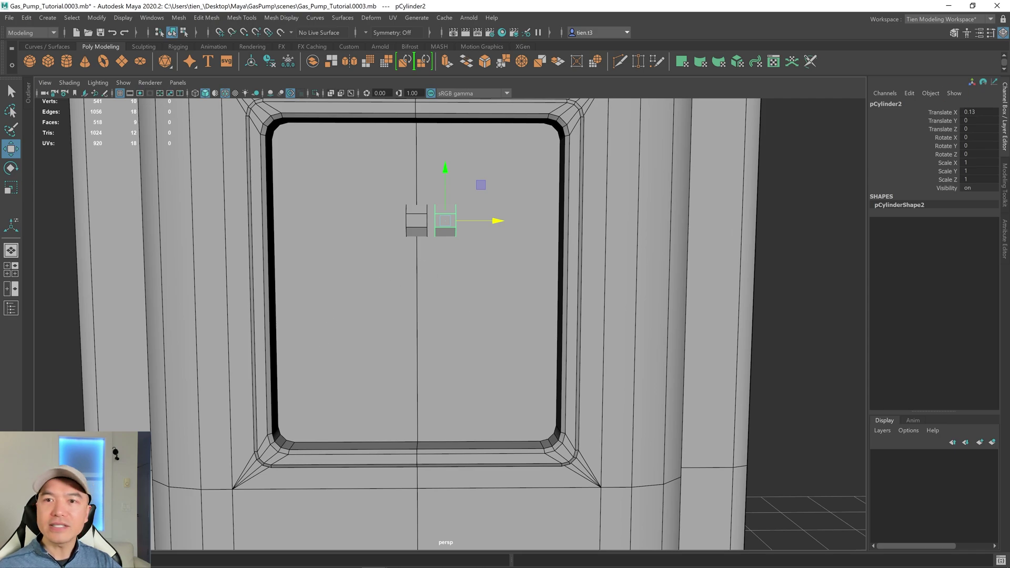
pyautogui.keyDown('alt'); pyautogui.moveTo(473, 270); pyautogui.dragTo(484, 276); pyautogui.keyUp('alt')
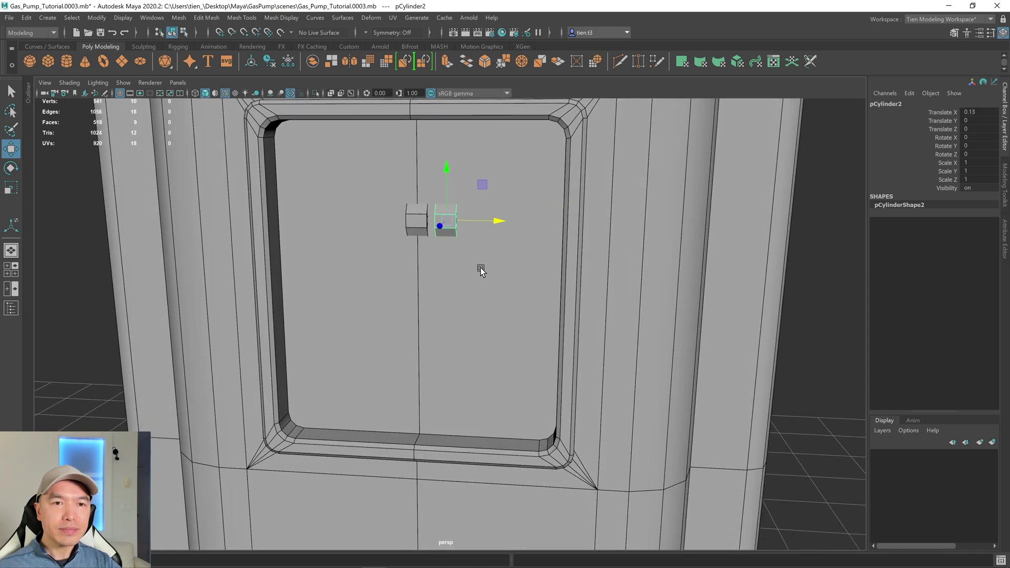
# For the original dial segment, reset the Duplicate Special options and set the geometry type to Instance.
pyautogui.click(421, 216)
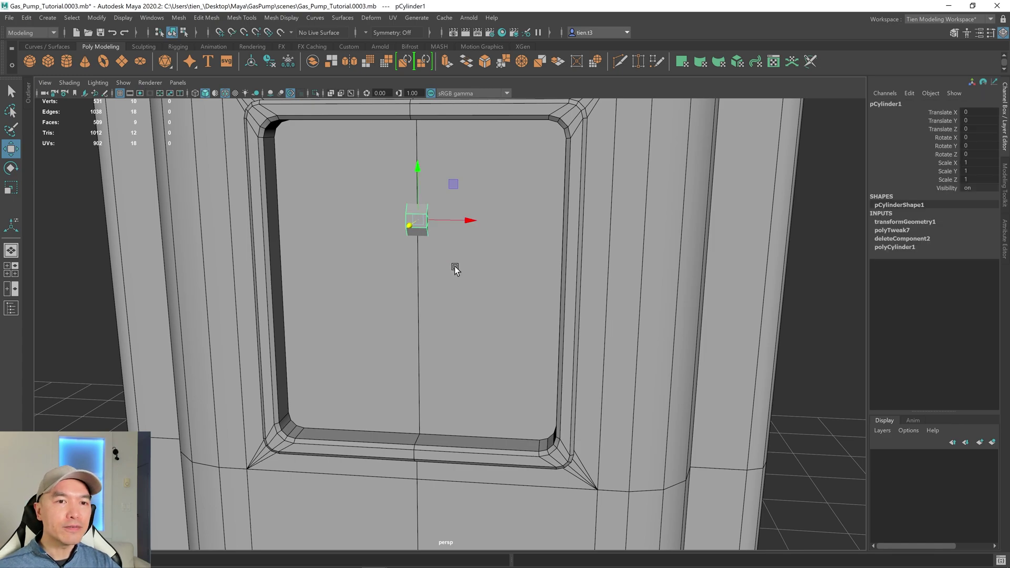
pyautogui.click(27, 17)
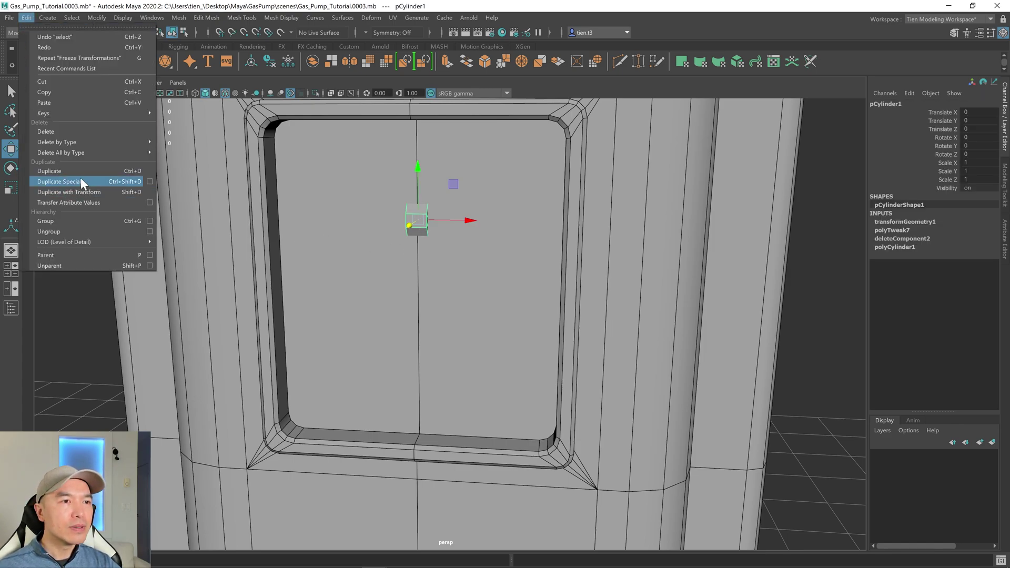
pyautogui.click(150, 181)
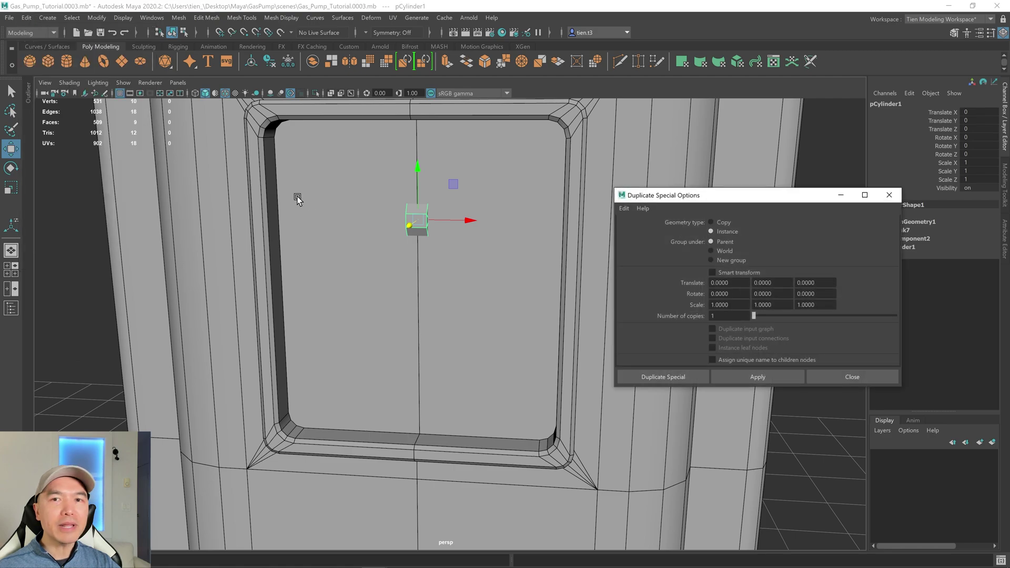
pyautogui.click(625, 208)
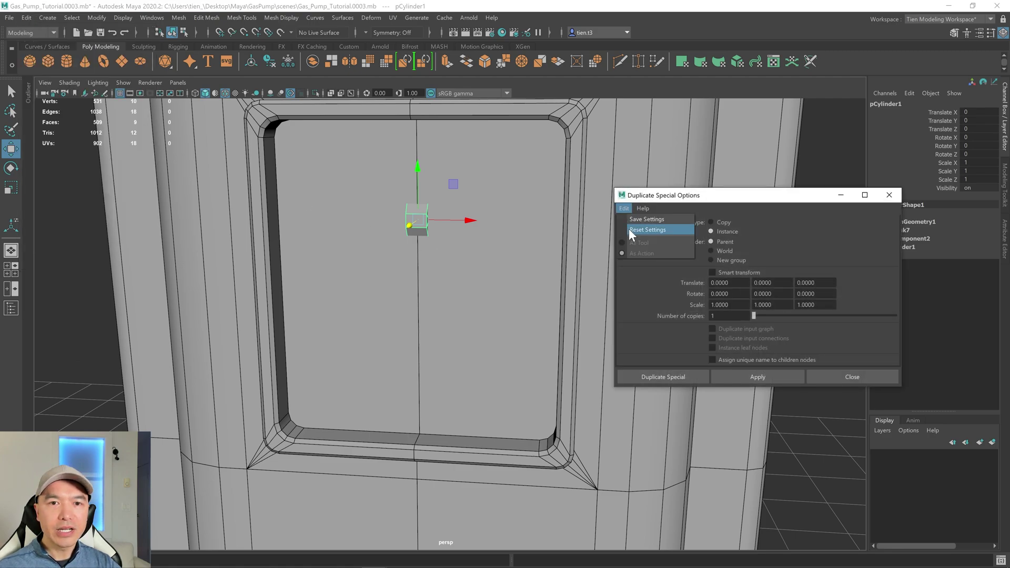
pyautogui.click(637, 230)
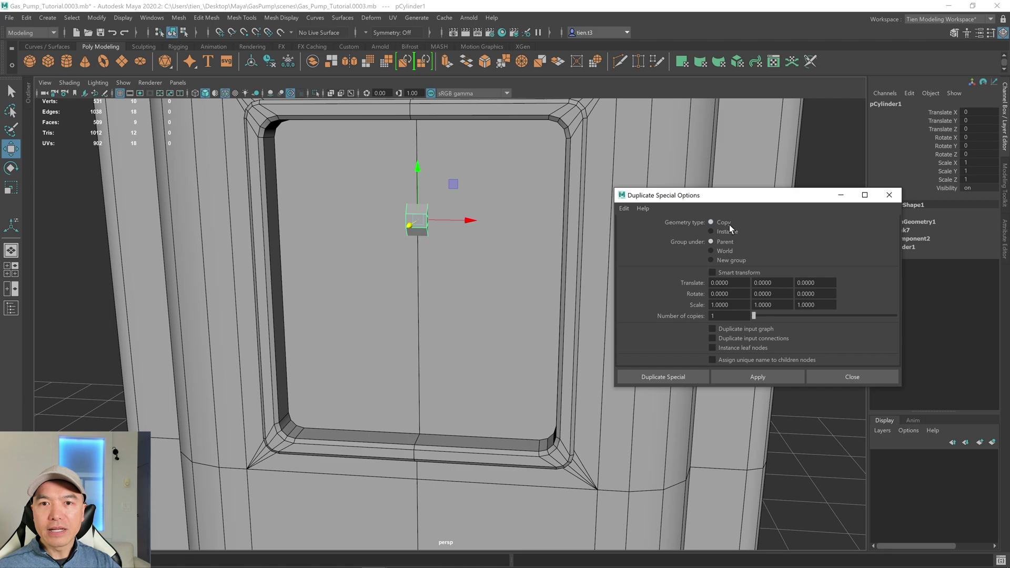
pyautogui.click(712, 232)
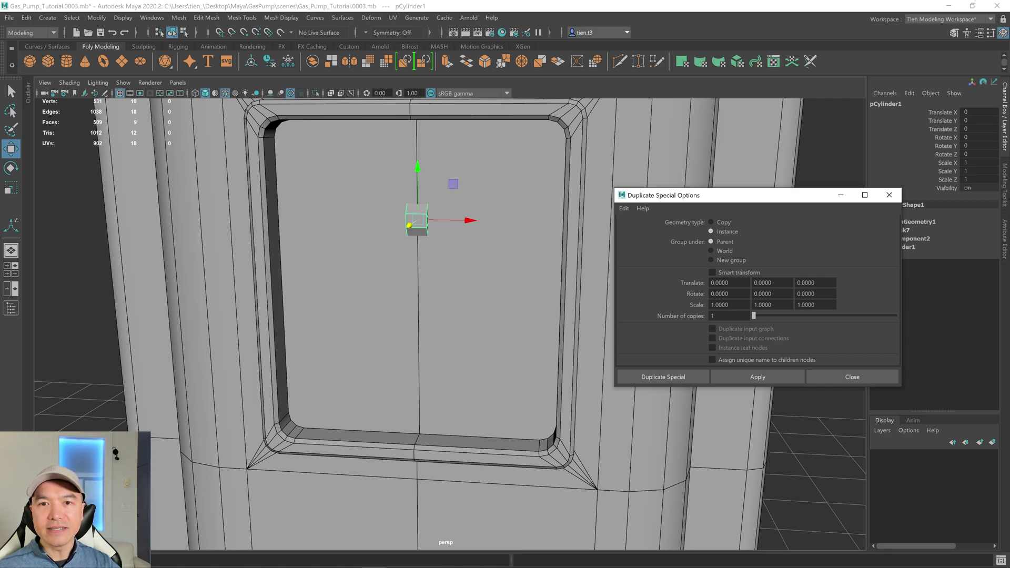
# Create 2 instances of the dial segment, each offset 0.13 along X, with Duplicate Special.
pyautogui.moveTo(733, 283); pyautogui.dragTo(655, 276)
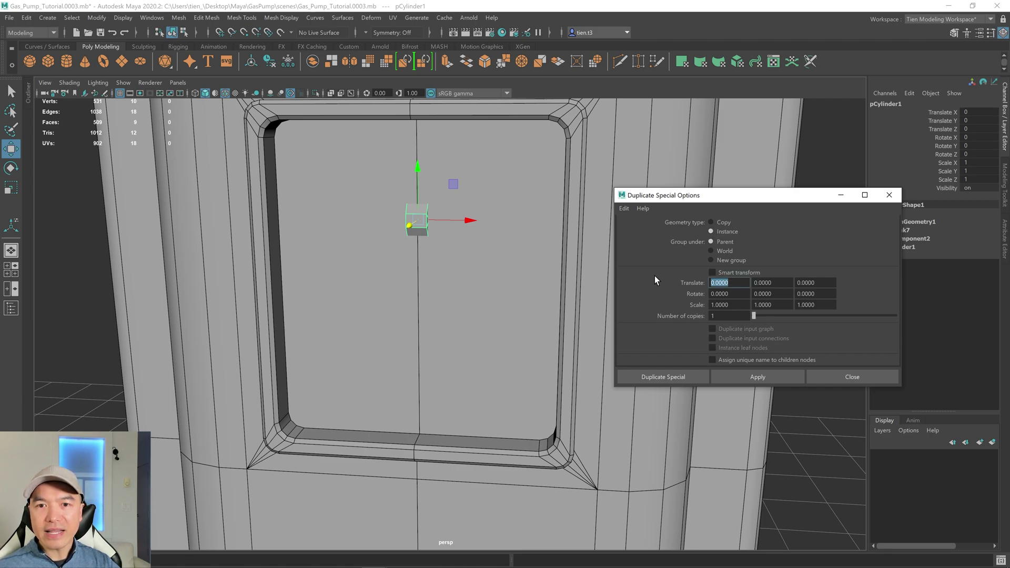
pyautogui.press('BackSpace')
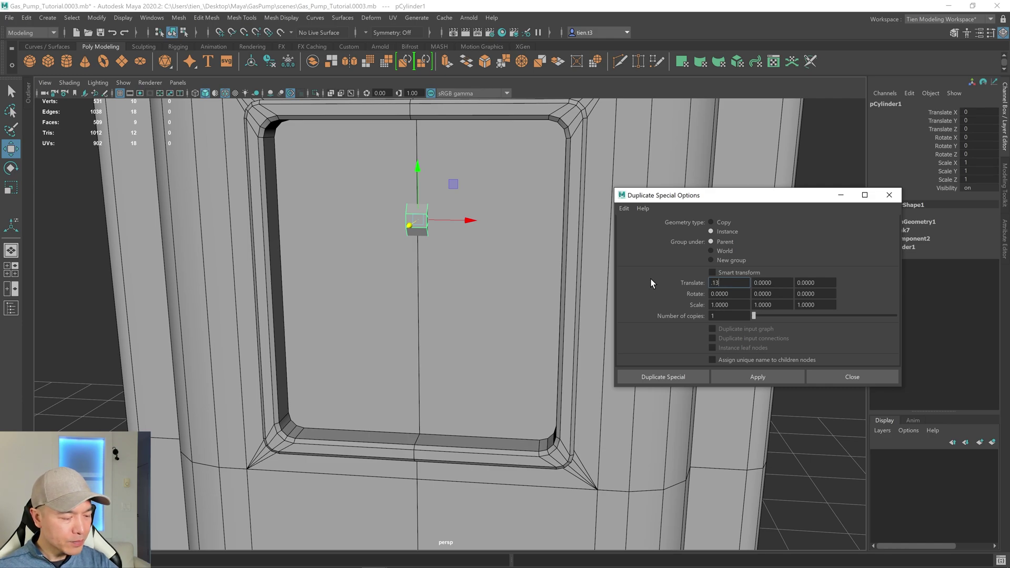
pyautogui.write('.13')
pyautogui.click(726, 316)
pyautogui.write('2')
pyautogui.click(661, 377)
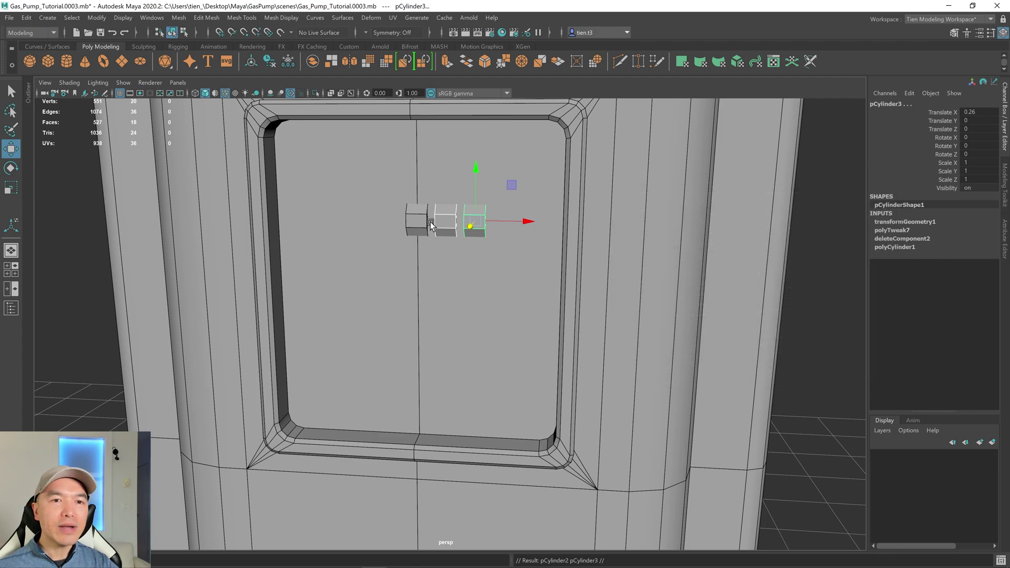
pyautogui.scroll(5, 431, 225)
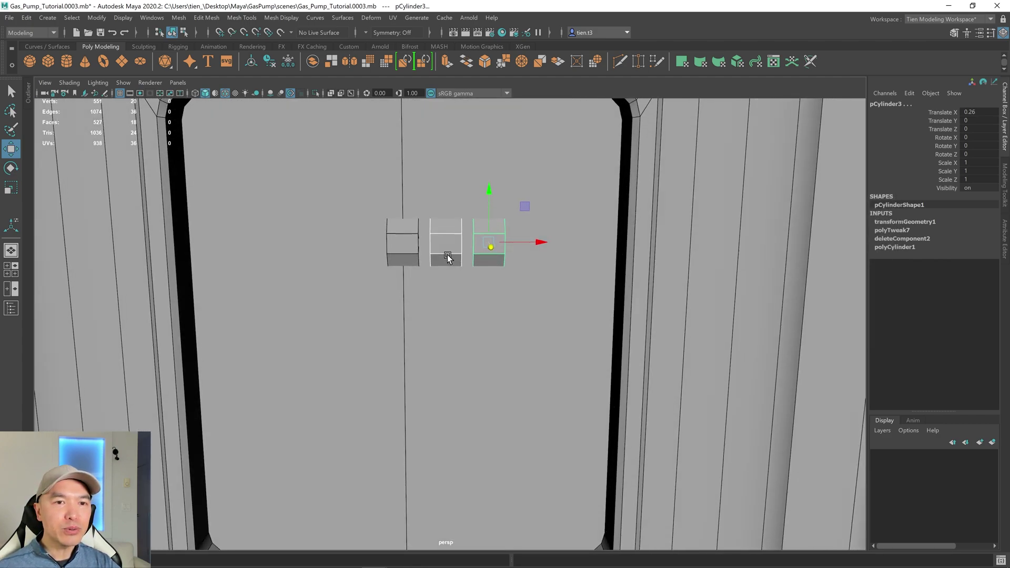
pyautogui.click(438, 231)
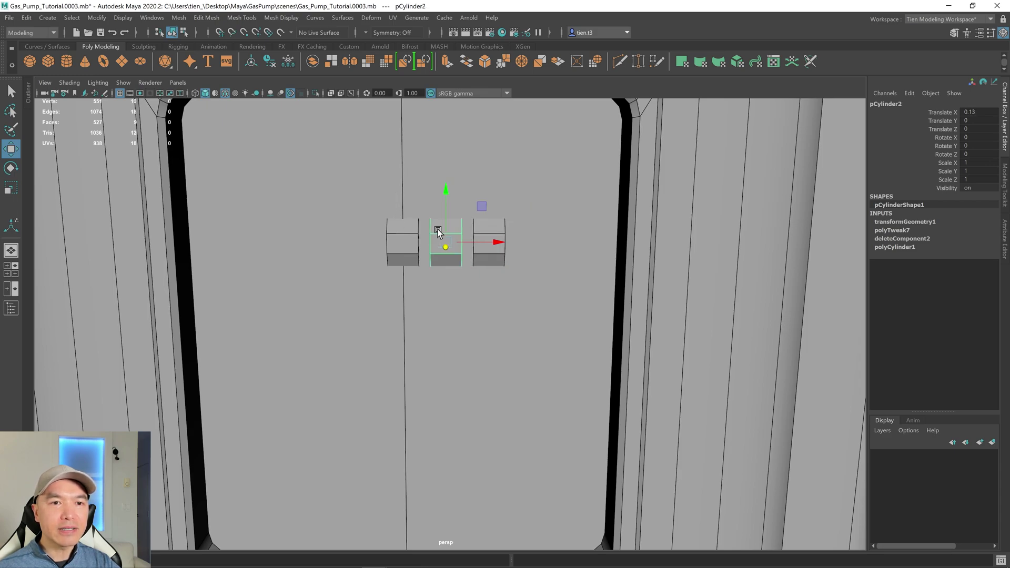
pyautogui.rightClick(485, 179)
pyautogui.moveTo(485, 178); pyautogui.dragTo(434, 178, button='right')
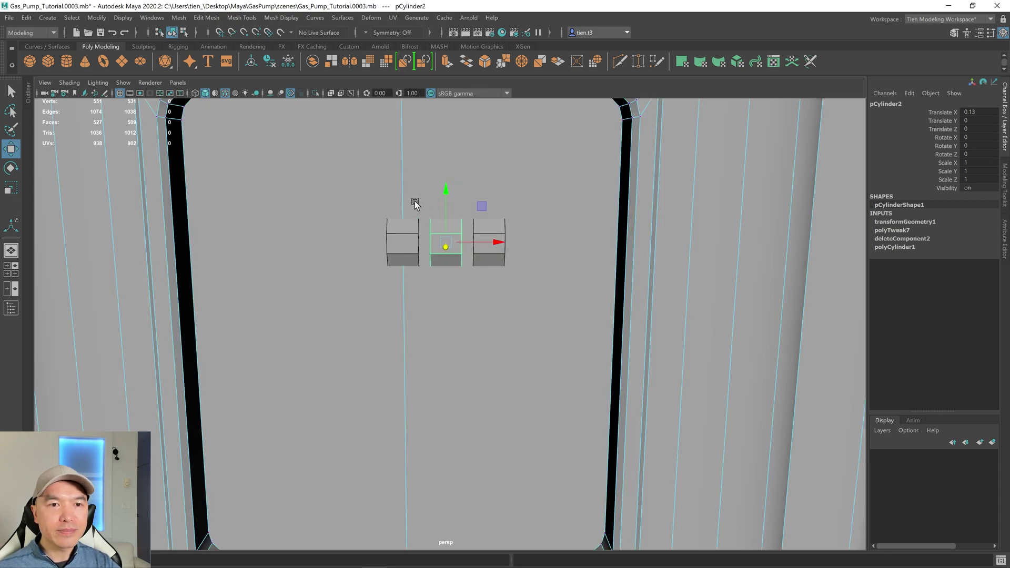
pyautogui.scroll(-5, 530, 226)
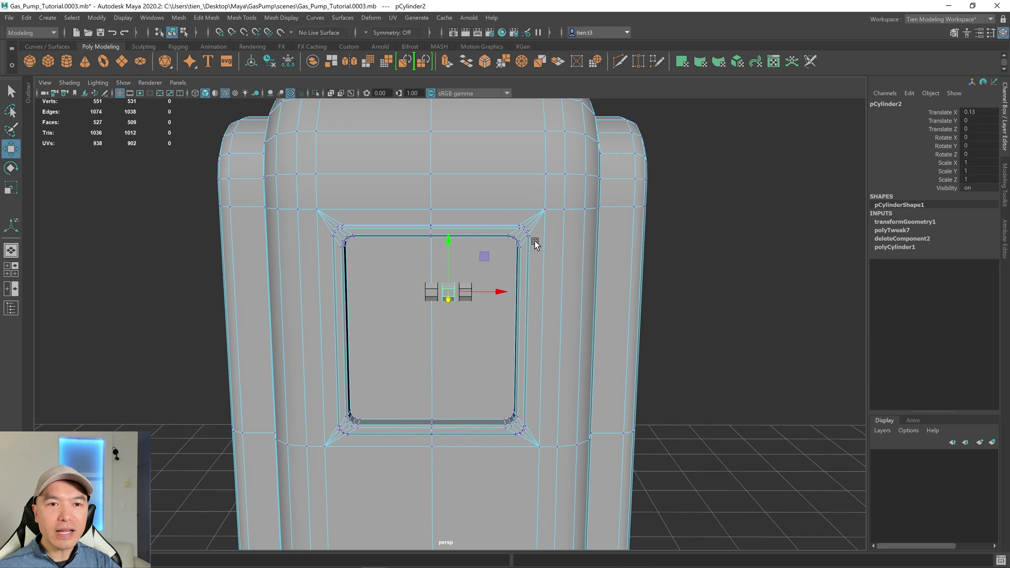
pyautogui.scroll(5, 518, 256)
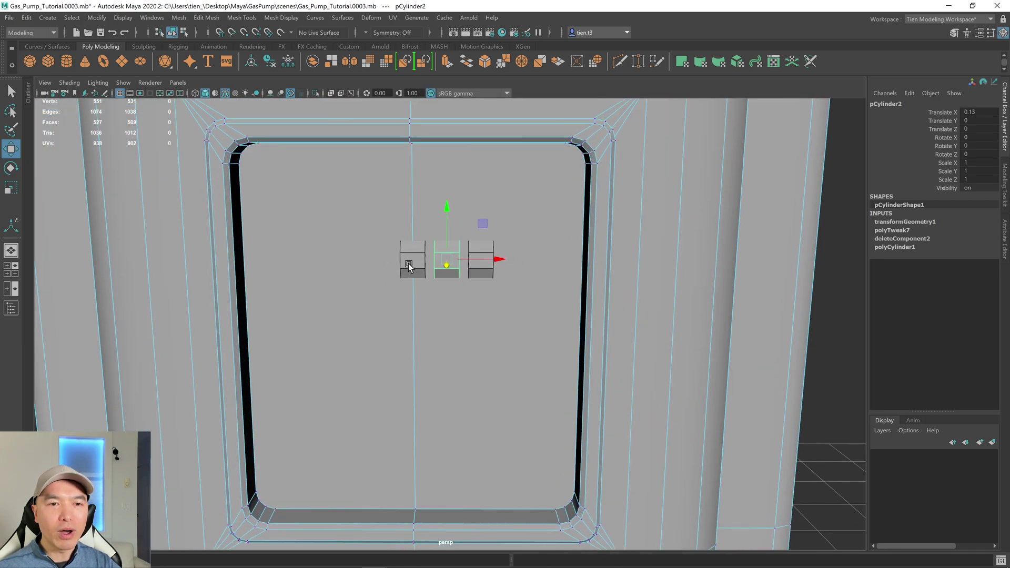
pyautogui.click(408, 263)
pyautogui.moveTo(408, 263); pyautogui.dragTo(538, 194, button='right')
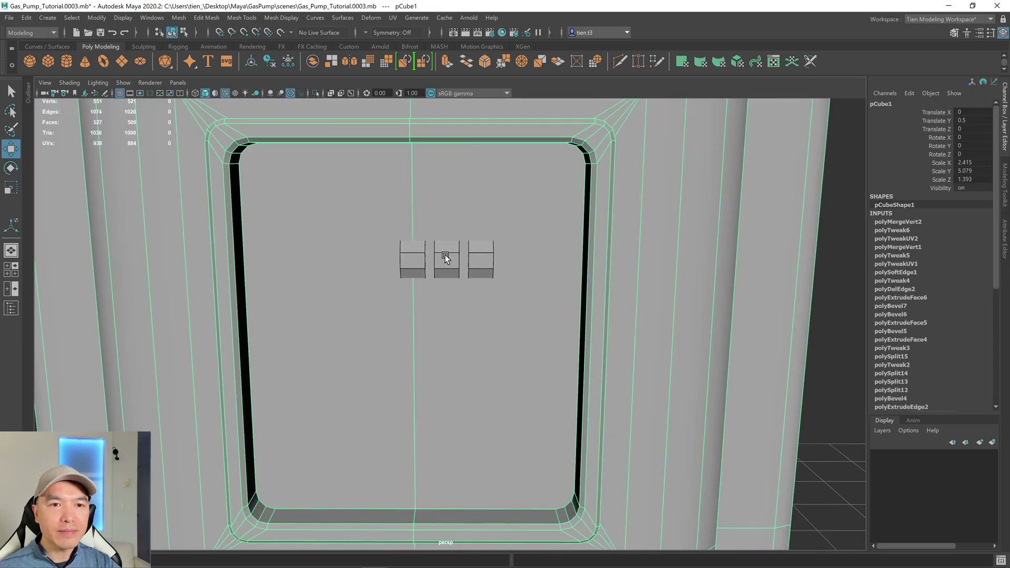
# Try moving an upper corner vertex of the middle dial to test the linked instances, and undo the move.
pyautogui.click(445, 255)
pyautogui.moveTo(446, 261); pyautogui.dragTo(385, 256, button='right')
pyautogui.moveTo(424, 229); pyautogui.dragTo(443, 220)
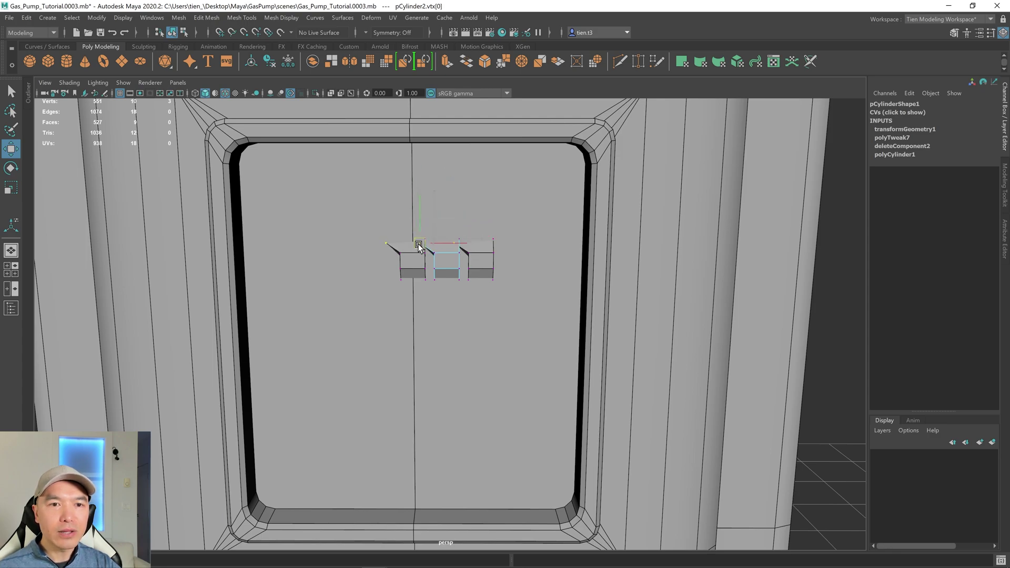
pyautogui.hotkey('ctrl', 'z')
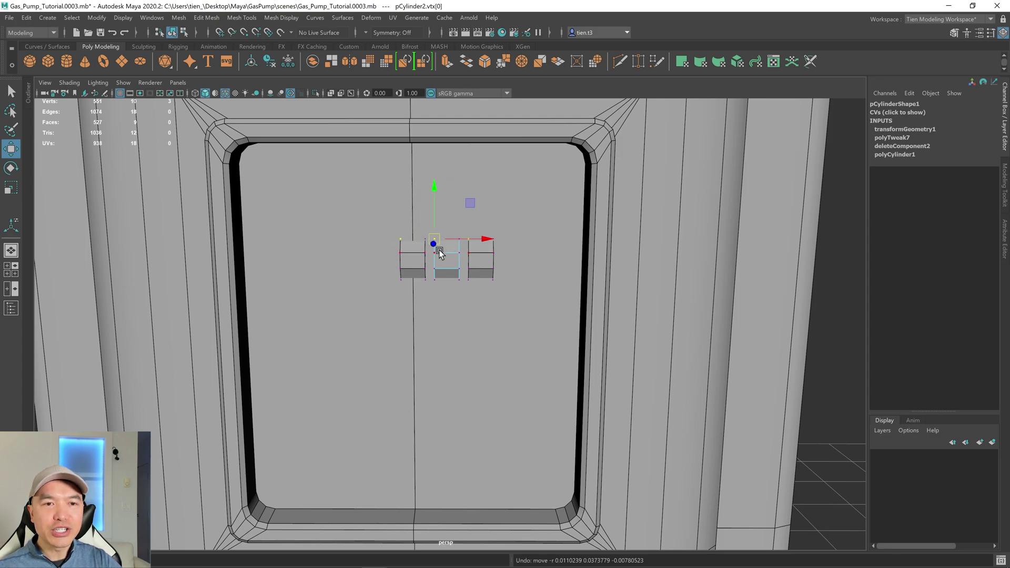
pyautogui.scroll(3, 476, 255)
pyautogui.scroll(-2, 472, 257)
pyautogui.keyDown('alt'); pyautogui.moveTo(472, 258); pyautogui.dragTo(451, 257); pyautogui.keyUp('alt')
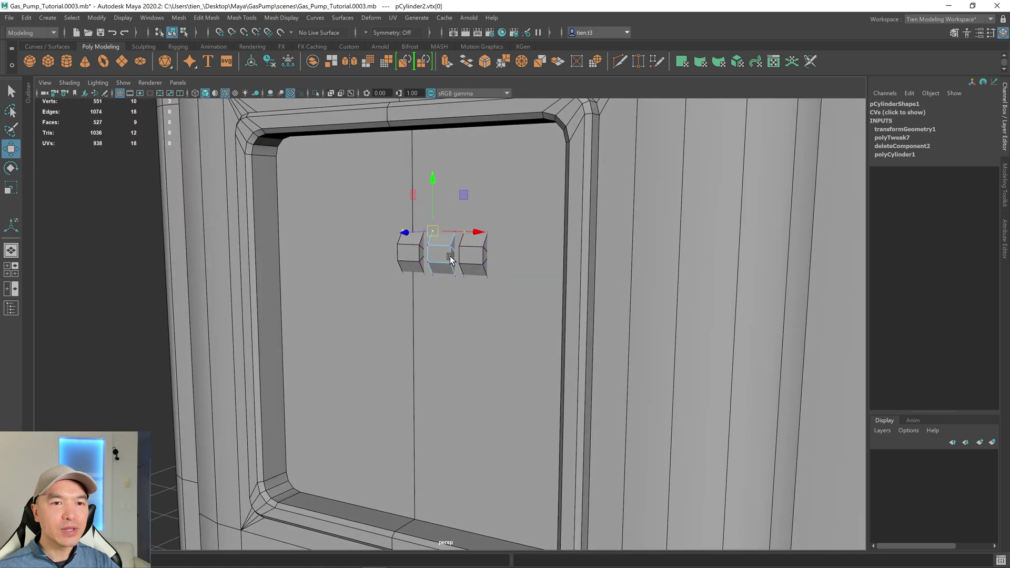
pyautogui.keyDown('alt'); pyautogui.moveTo(444, 268); pyautogui.dragTo(478, 237, button='middle'); pyautogui.keyUp('alt')
pyautogui.keyDown('alt'); pyautogui.moveTo(478, 237); pyautogui.dragTo(475, 248); pyautogui.keyUp('alt')
pyautogui.scroll(-2, 475, 248)
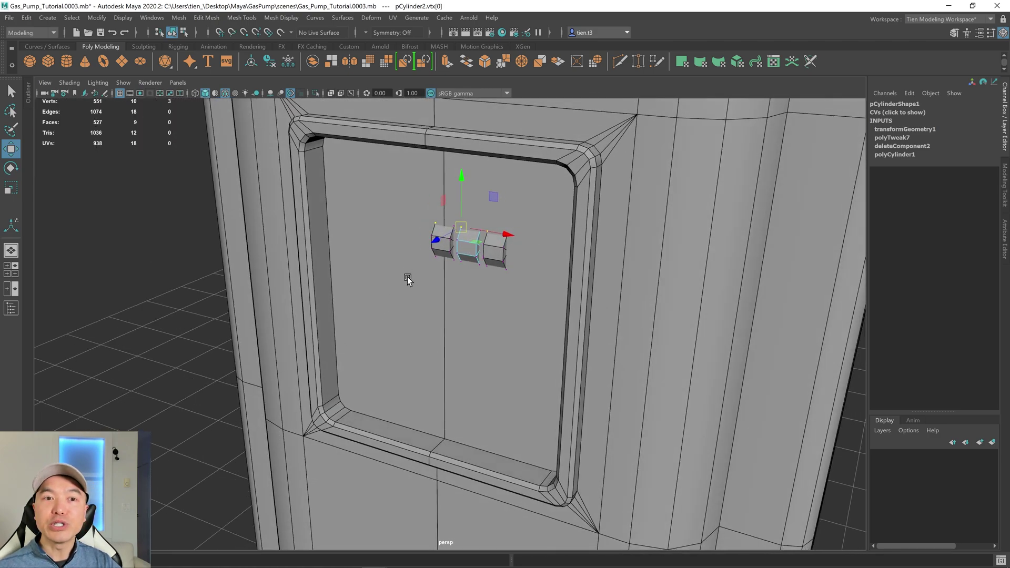
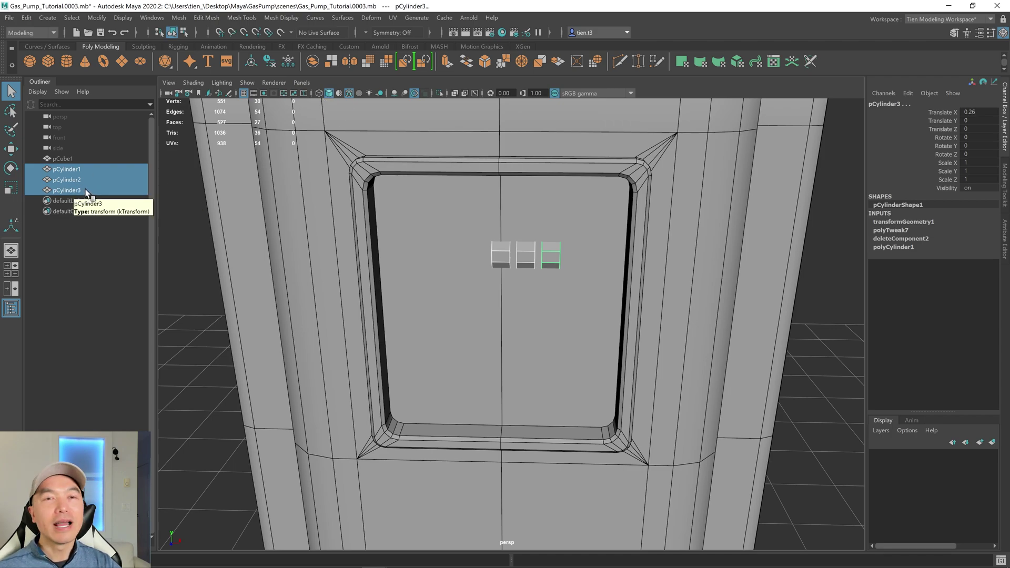
# Group the three dial segments and center the group's pivot on them.
pyautogui.hotkey('ctrl', 'g')
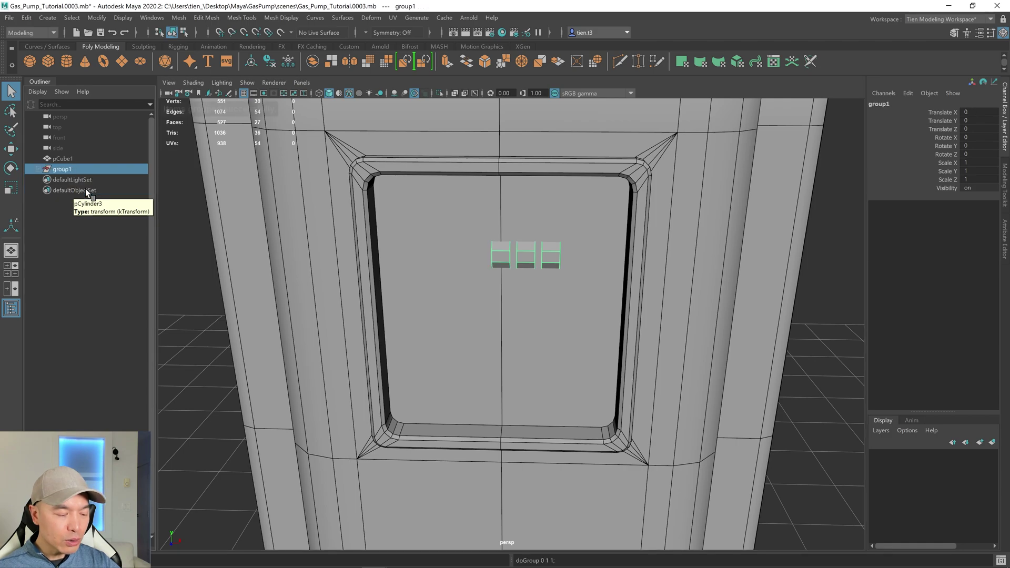
pyautogui.press('w')
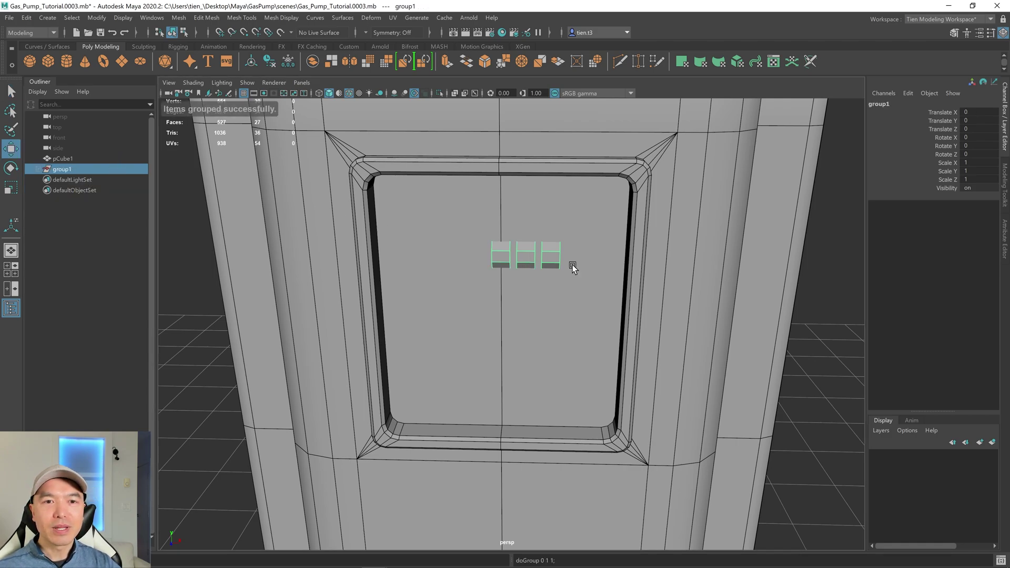
pyautogui.scroll(-10, 529, 286)
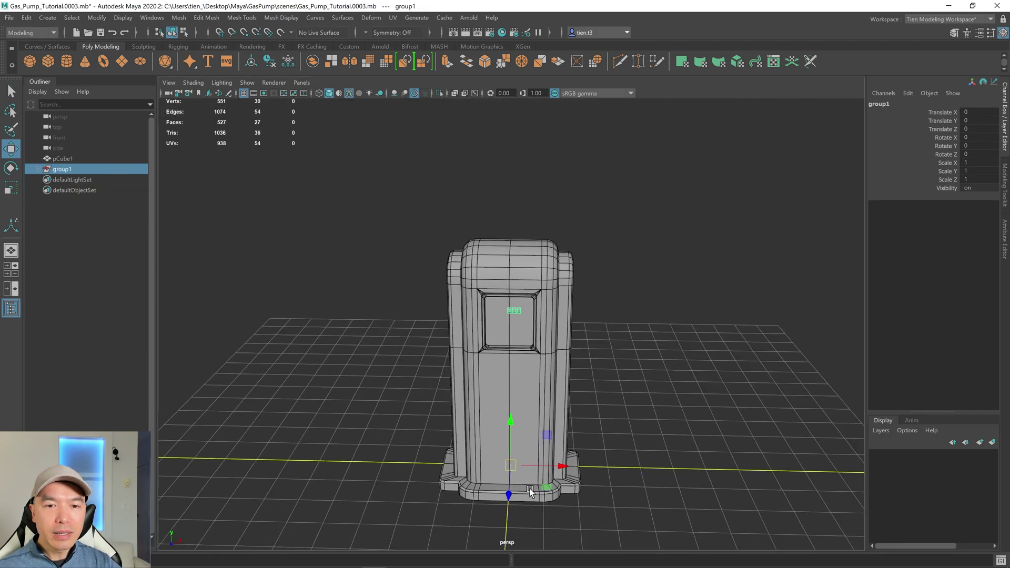
pyautogui.click(251, 61)
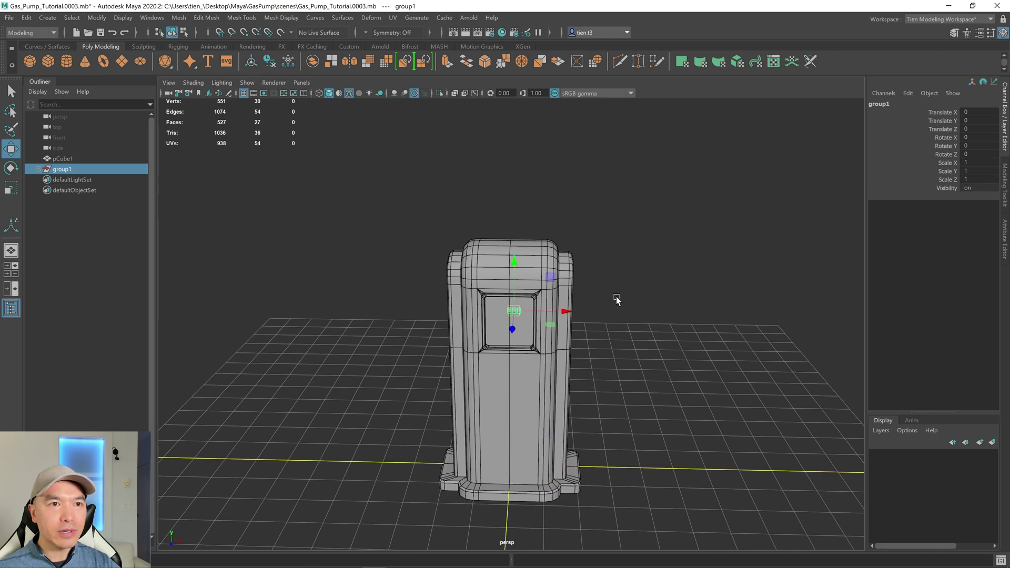
# Snap the dial group to the display window's vertical center line, at -0.13 along X.
pyautogui.scroll(8, 615, 298)
pyautogui.scroll(4, 621, 299)
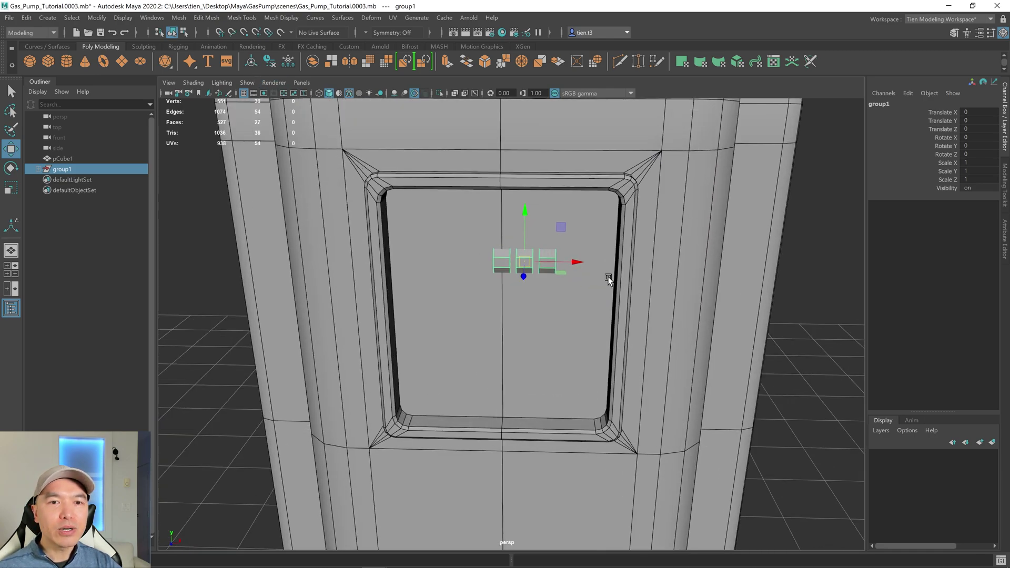
pyautogui.press('v')
pyautogui.moveTo(576, 262); pyautogui.dragTo(499, 260)
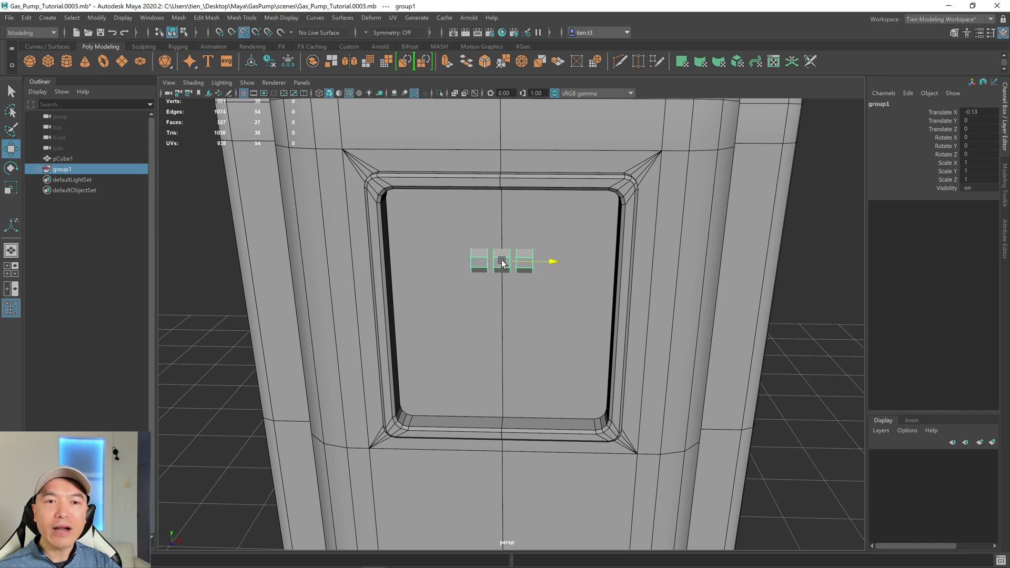
pyautogui.moveTo(506, 274); pyautogui.dragTo(515, 405)
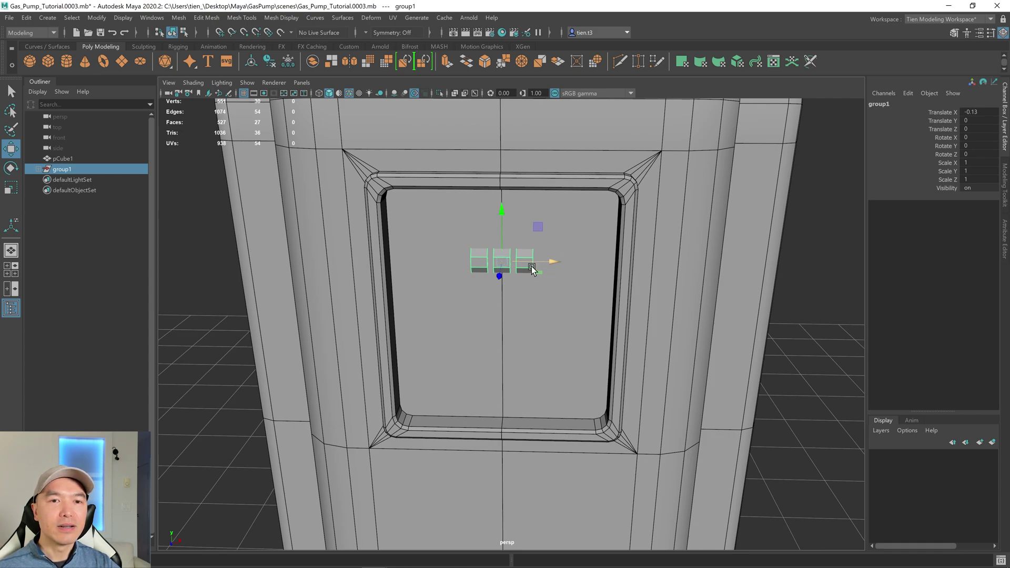
pyautogui.keyDown('alt'); pyautogui.moveTo(549, 302); pyautogui.dragTo(613, 264); pyautogui.keyUp('alt')
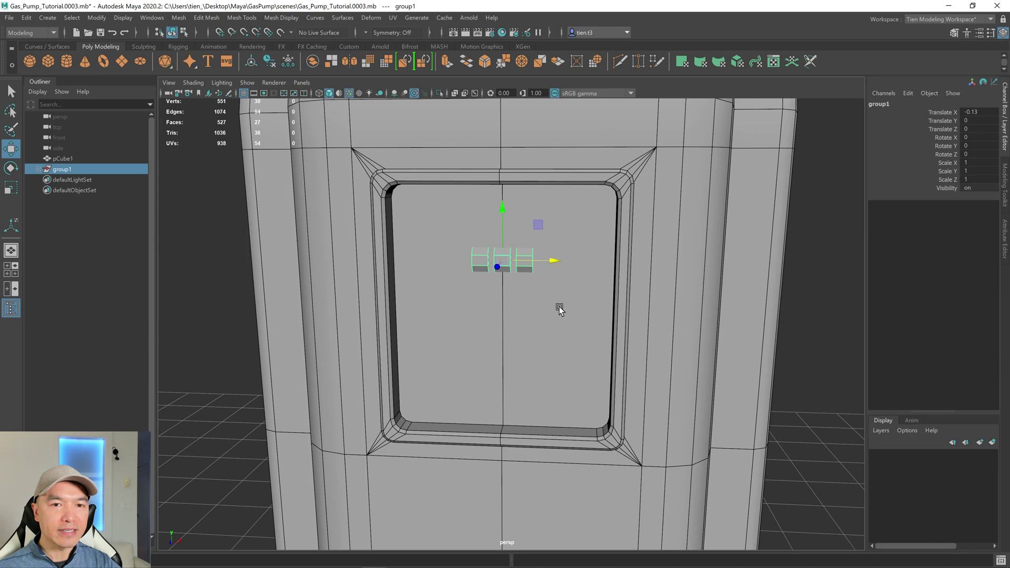
# Raise the dial group slightly within the display window.
pyautogui.scroll(-8, 560, 306)
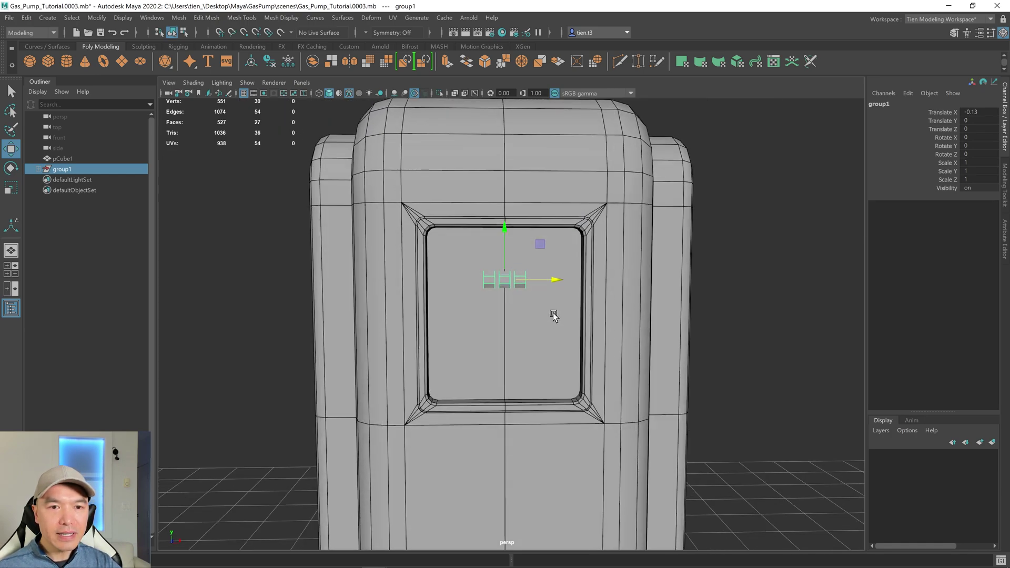
pyautogui.scroll(4, 554, 315)
pyautogui.moveTo(499, 217); pyautogui.dragTo(500, 206)
# Create one instance of each of the three grouped dials with Duplicate Special, using a translate X of 0.
pyautogui.click(36, 167)
pyautogui.moveTo(75, 182); pyautogui.dragTo(87, 201)
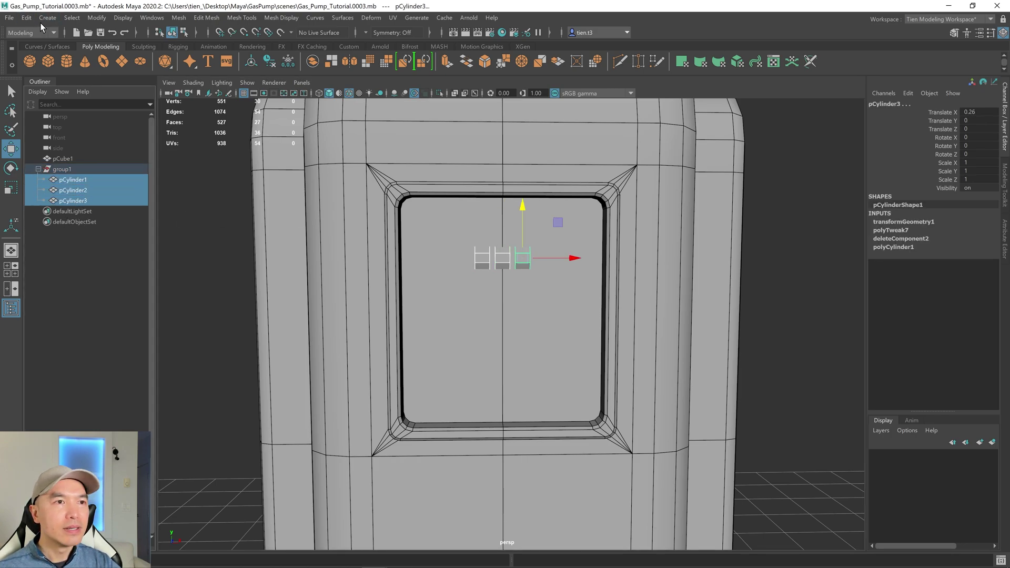
pyautogui.click(27, 17)
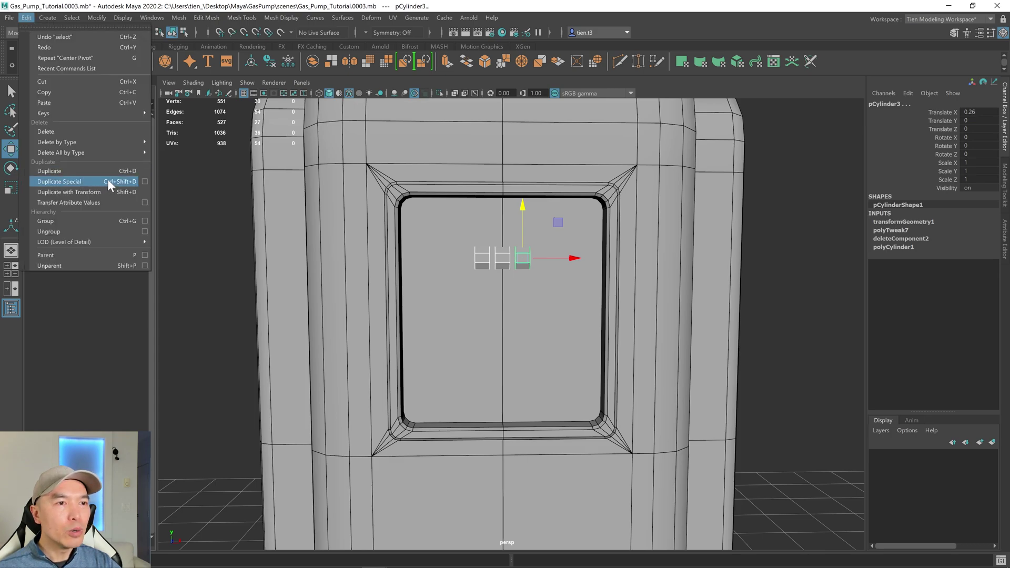
pyautogui.click(144, 182)
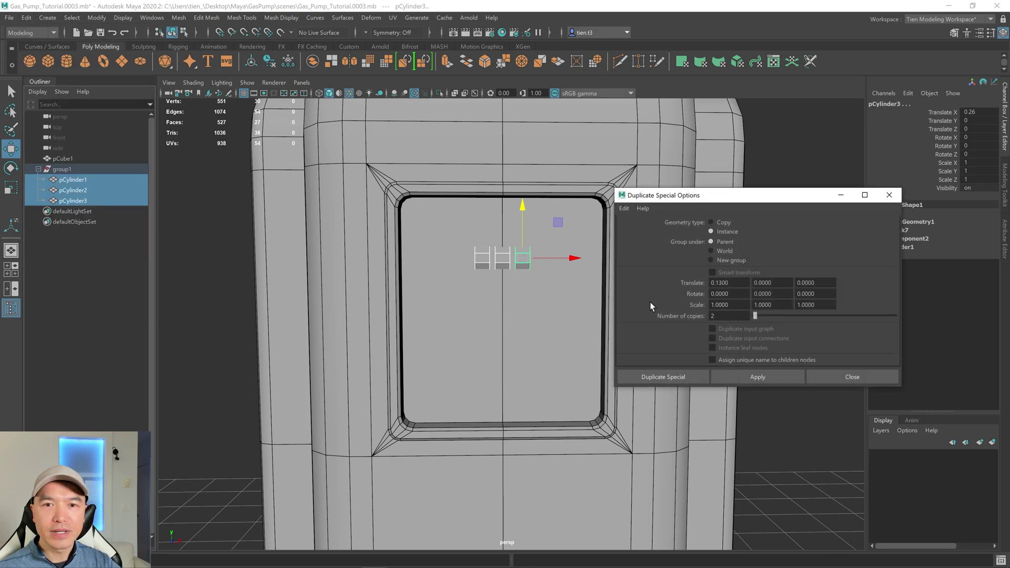
pyautogui.doubleClick(719, 282)
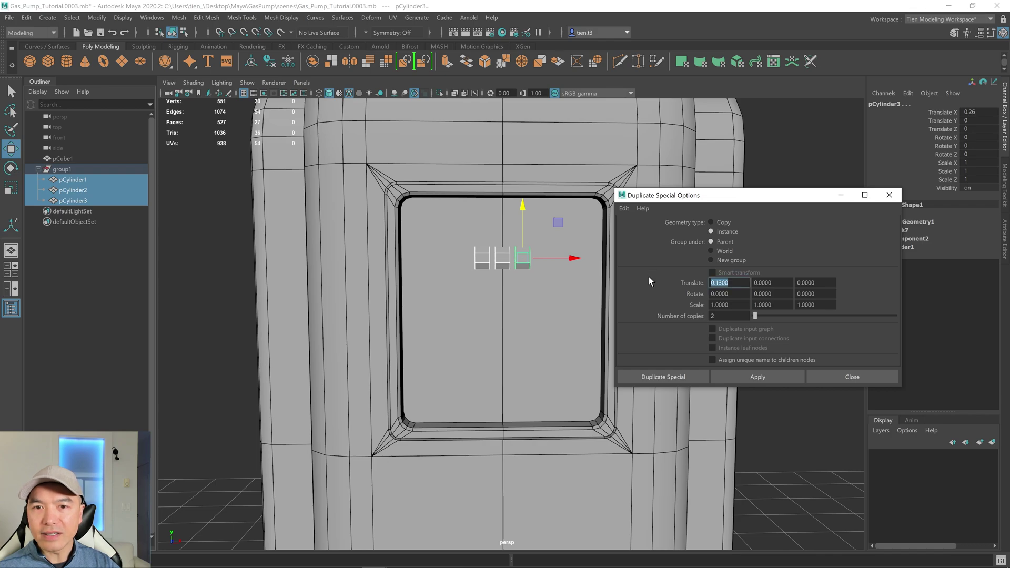
pyautogui.write('0')
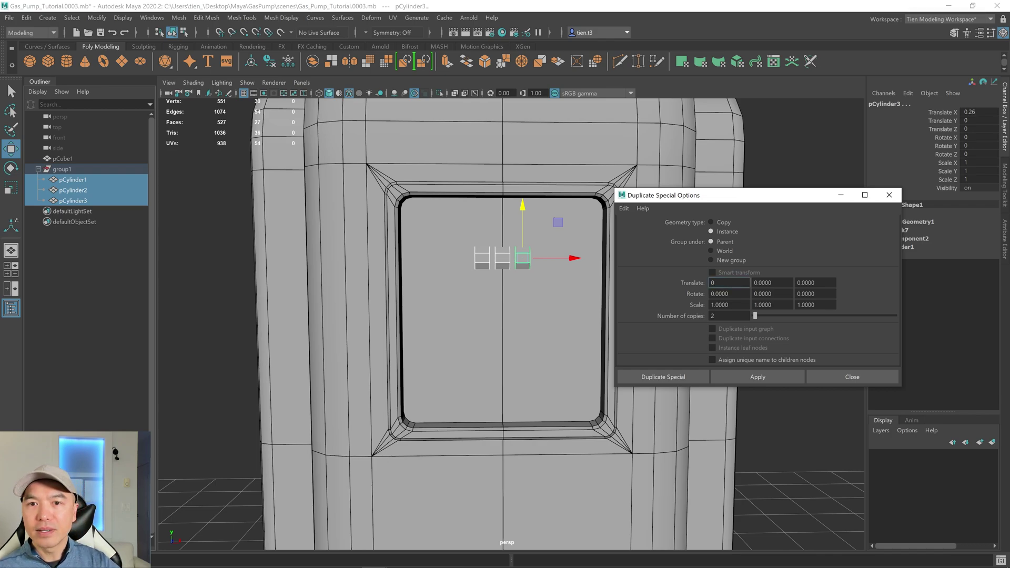
pyautogui.press('Return')
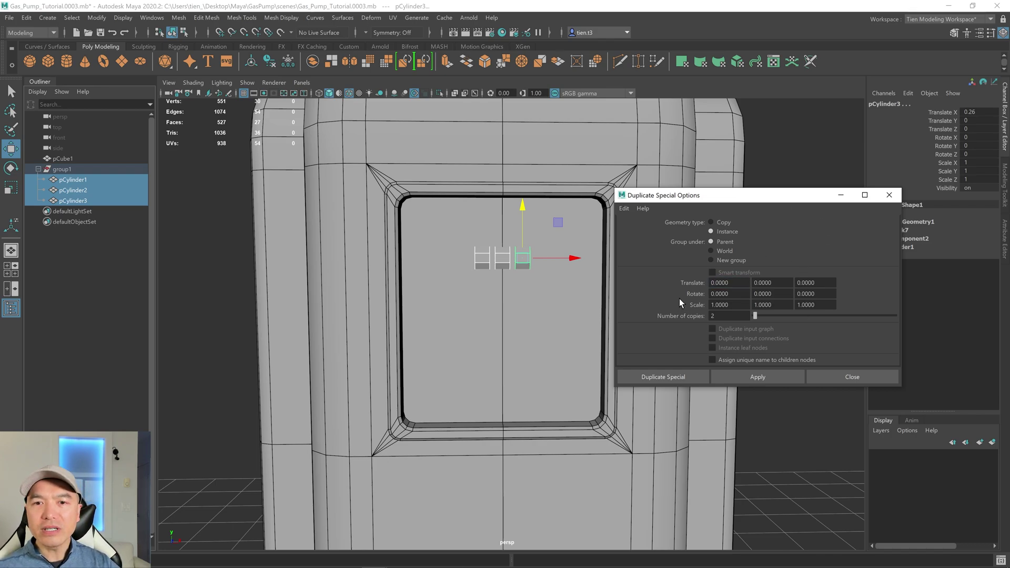
pyautogui.write('1')
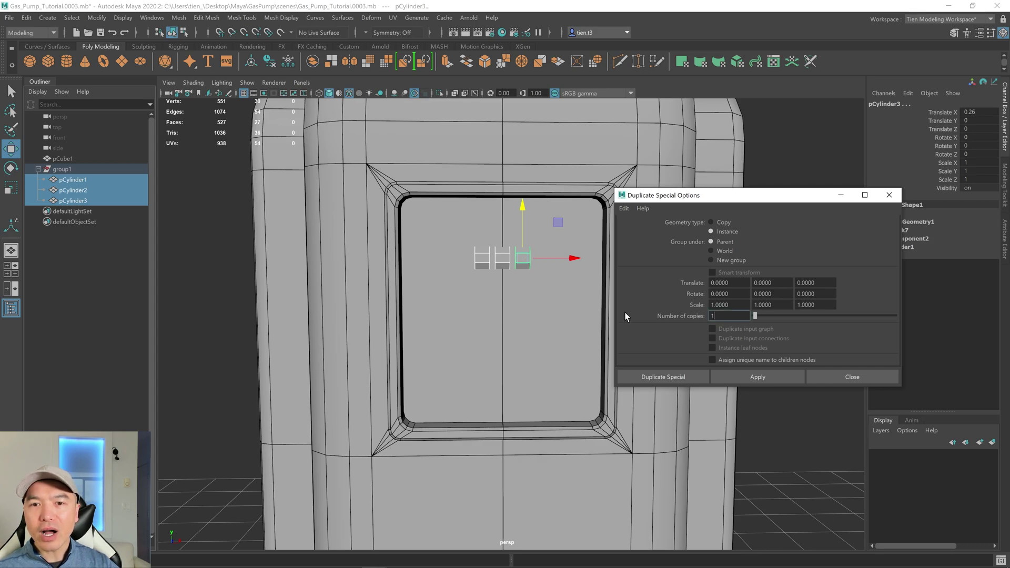
pyautogui.click(676, 378)
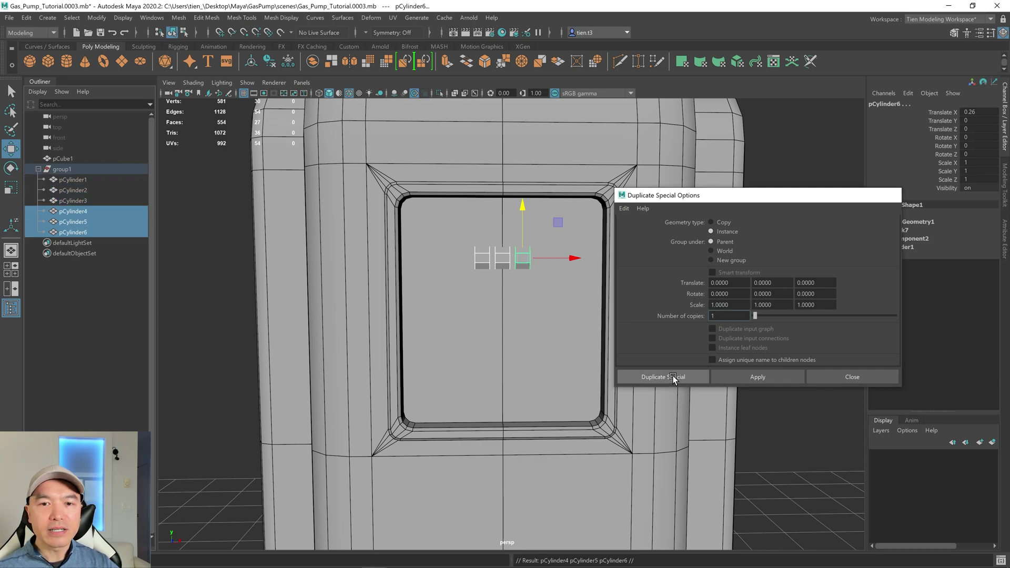
# Lower the new dial row to mid-window, and duplicate it as a third row at Translate Y of about -0.782.
pyautogui.moveTo(524, 208); pyautogui.dragTo(521, 268)
pyautogui.hotkey('ctrl', 'd')
pyautogui.moveTo(523, 262); pyautogui.dragTo(521, 325)
pyautogui.scroll(3, 536, 322)
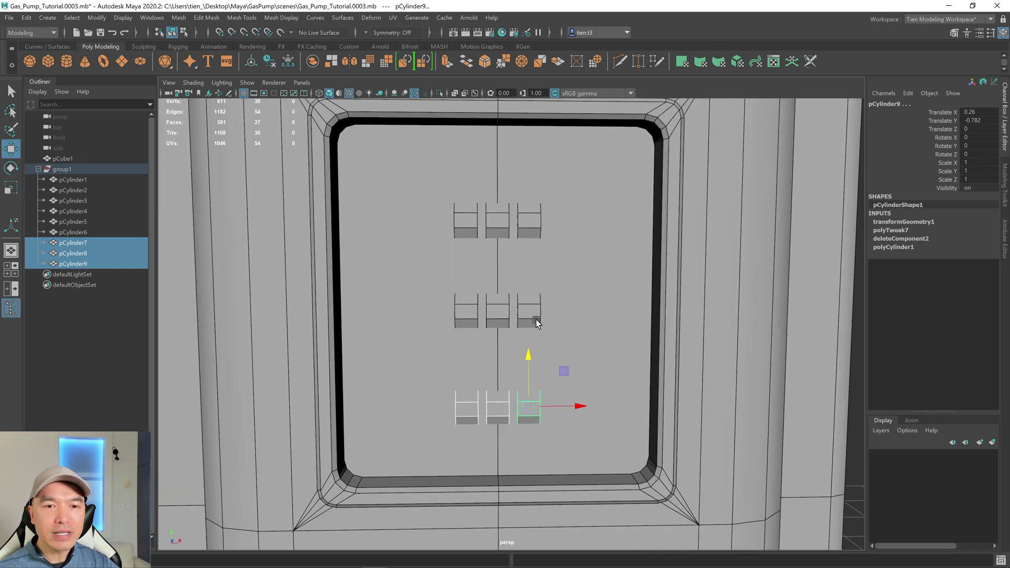
# Scale the bottom row's dials uniformly to about 0.682 and shift them about 0.003 along Z.
pyautogui.keyDown('alt'); pyautogui.moveTo(559, 335); pyautogui.dragTo(562, 241, button='middle'); pyautogui.keyUp('alt')
pyautogui.keyDown('alt'); pyautogui.moveTo(561, 241); pyautogui.dragTo(543, 316); pyautogui.keyUp('alt')
pyautogui.scroll(1, 538, 261)
pyautogui.press('r')
pyautogui.keyDown('alt'); pyautogui.moveTo(543, 316); pyautogui.dragTo(518, 323); pyautogui.keyUp('alt')
pyautogui.press('w')
pyautogui.keyDown('alt'); pyautogui.moveTo(519, 323); pyautogui.dragTo(567, 298); pyautogui.keyUp('alt')
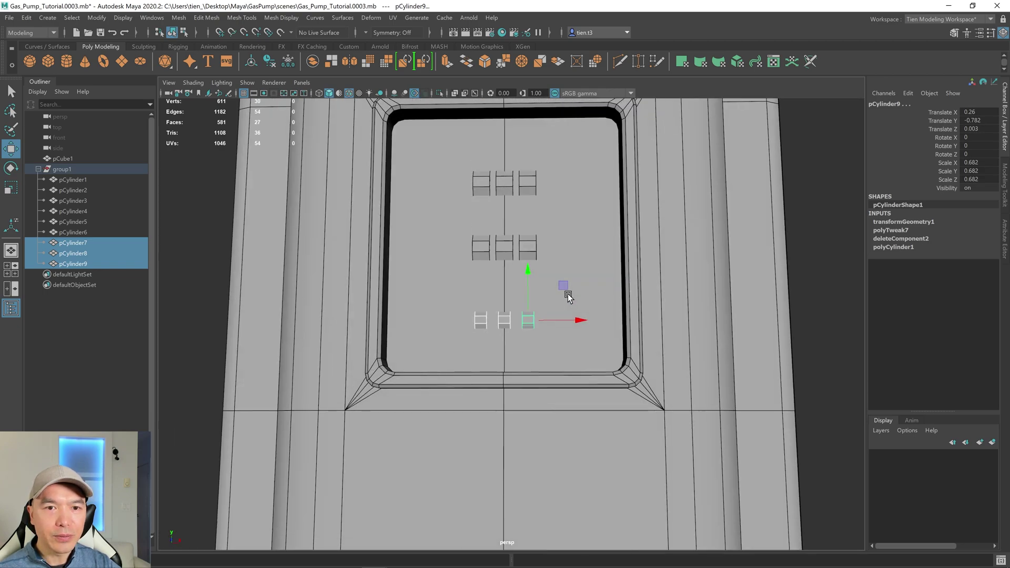
pyautogui.scroll(-10, 567, 297)
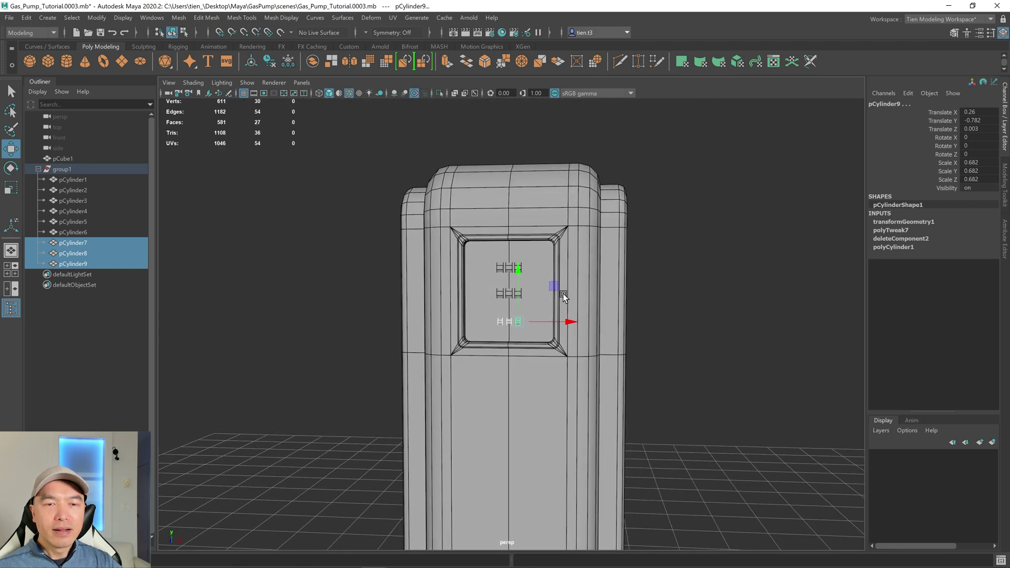
pyautogui.scroll(6, 564, 294)
pyautogui.keyDown('alt'); pyautogui.moveTo(539, 291); pyautogui.dragTo(535, 294); pyautogui.keyUp('alt')
# Examine the three dial rows in the display window from several angles and against the whole pump body.
pyautogui.click(450, 217)
pyautogui.moveTo(437, 173); pyautogui.dragTo(437, 201, button='right')
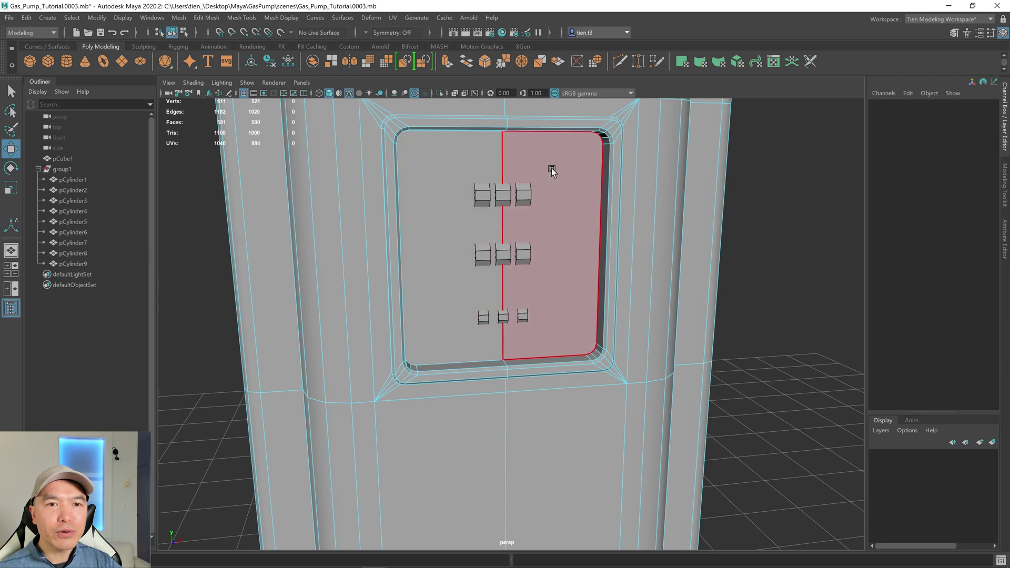
pyautogui.scroll(2, 479, 187)
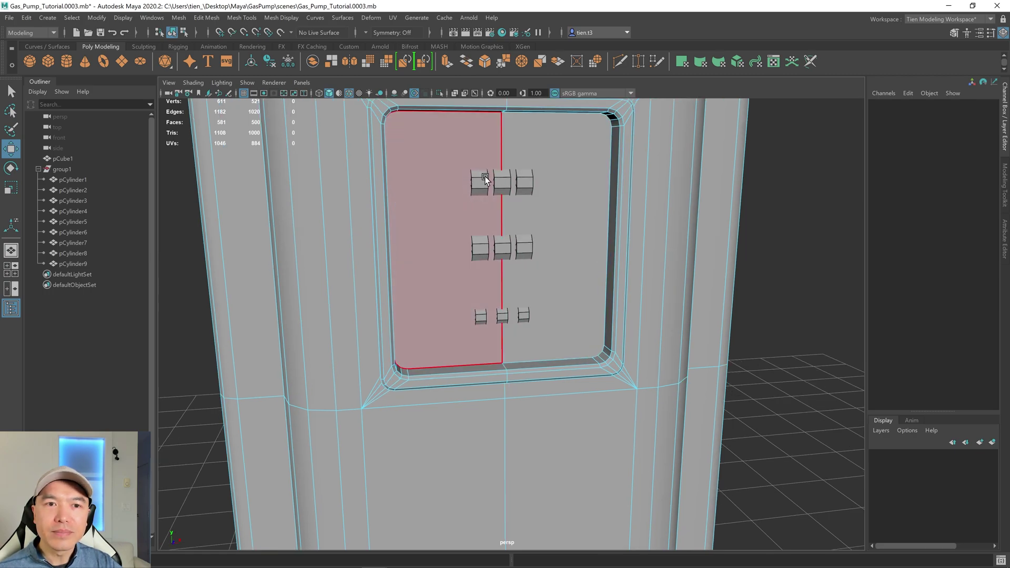
pyautogui.scroll(3, 483, 190)
pyautogui.keyDown('alt'); pyautogui.moveTo(482, 189); pyautogui.dragTo(491, 211); pyautogui.keyUp('alt')
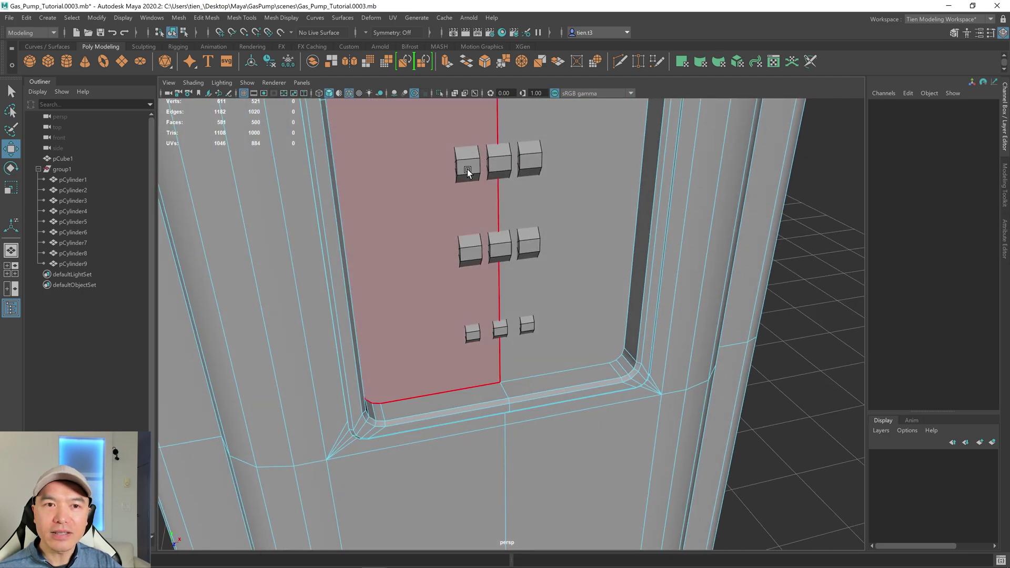
pyautogui.scroll(-5, 475, 180)
pyautogui.keyDown('alt'); pyautogui.moveTo(476, 180); pyautogui.dragTo(498, 189); pyautogui.keyUp('alt')
pyautogui.scroll(3, 510, 215)
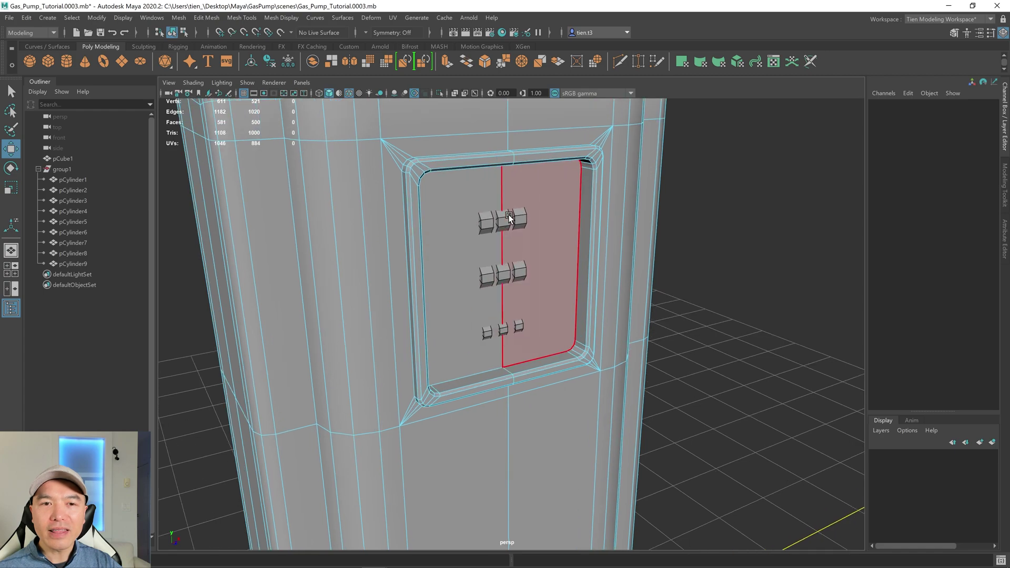
pyautogui.scroll(-3, 512, 205)
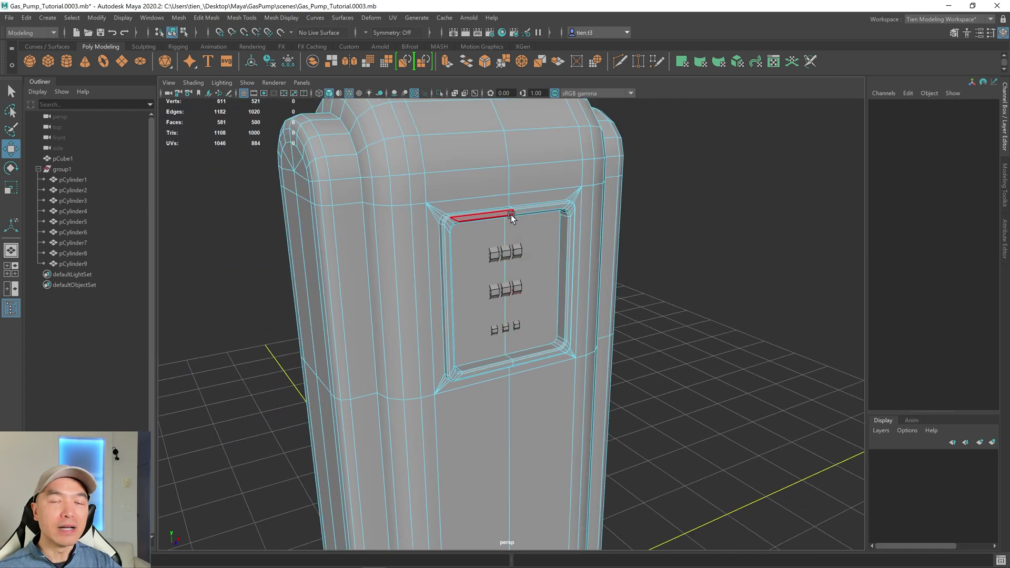
pyautogui.scroll(-3, 513, 214)
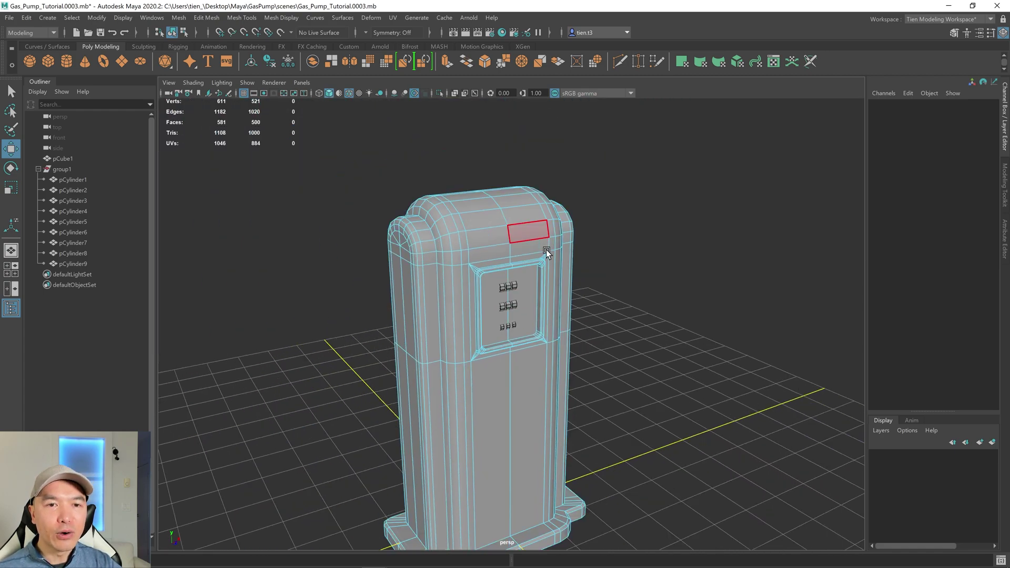
pyautogui.scroll(-3, 546, 253)
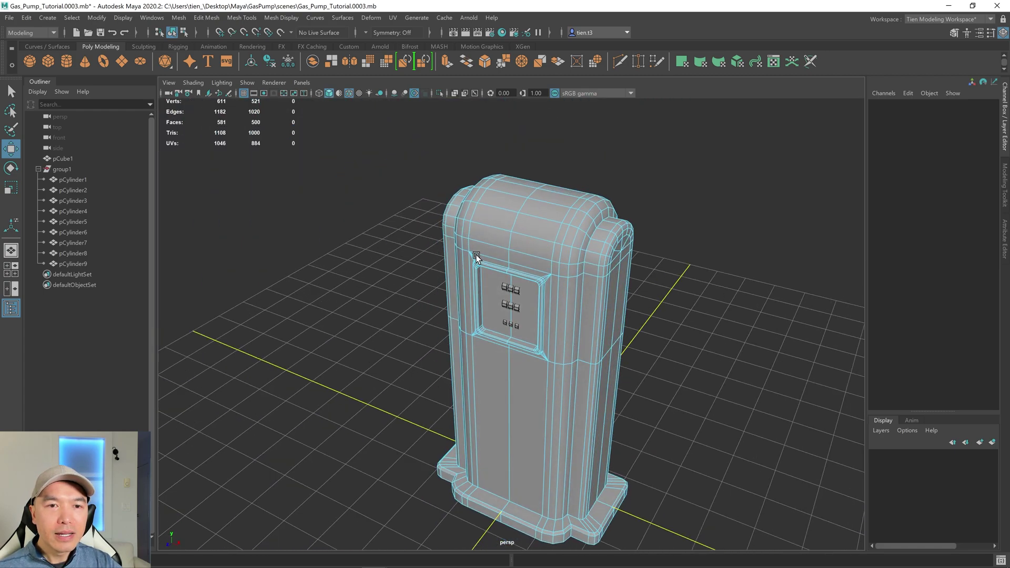
pyautogui.scroll(-3, 574, 135)
pyautogui.moveTo(533, 239); pyautogui.dragTo(575, 205, button='right')
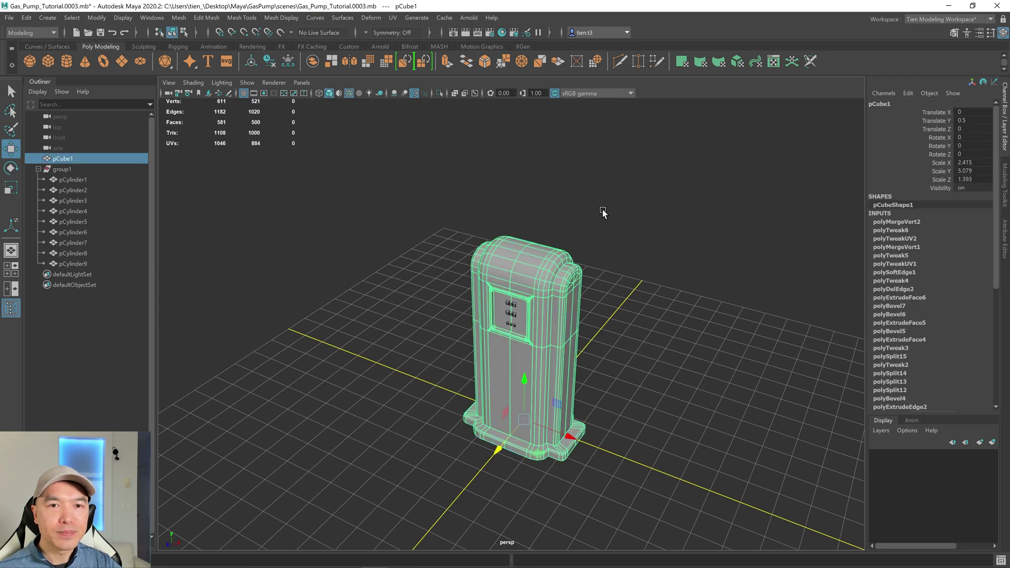
# Switch to the reference image board, examine the collar between the pump's top and its round sign, and return to Maya.
pyautogui.moveTo(1009, 261); pyautogui.dragTo(665, 213, button='right')
pyautogui.scroll(5, 691, 285)
pyautogui.moveTo(835, 364); pyautogui.dragTo(608, 307, button='middle')
pyautogui.scroll(4, 604, 301)
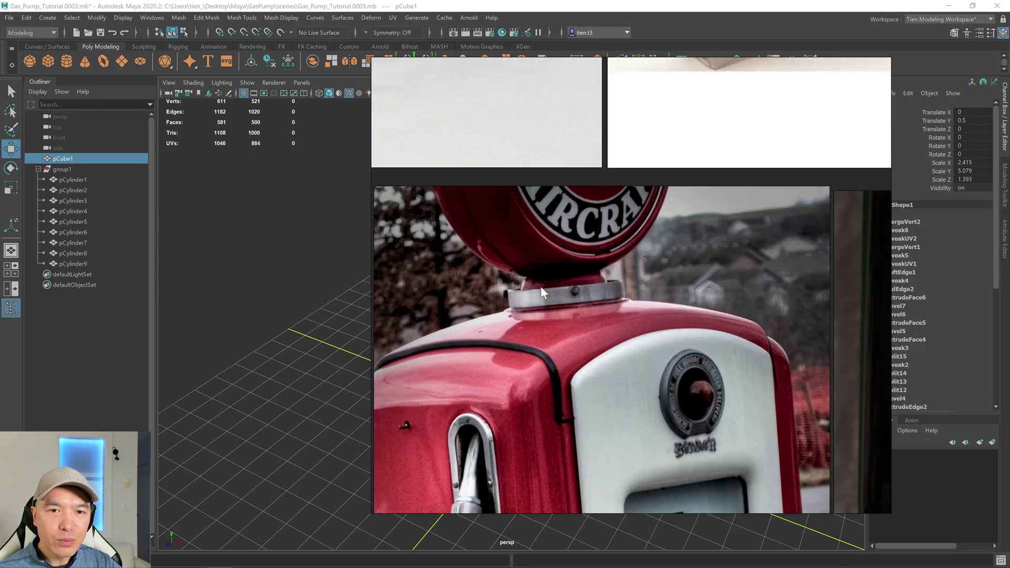
pyautogui.scroll(-4, 538, 283)
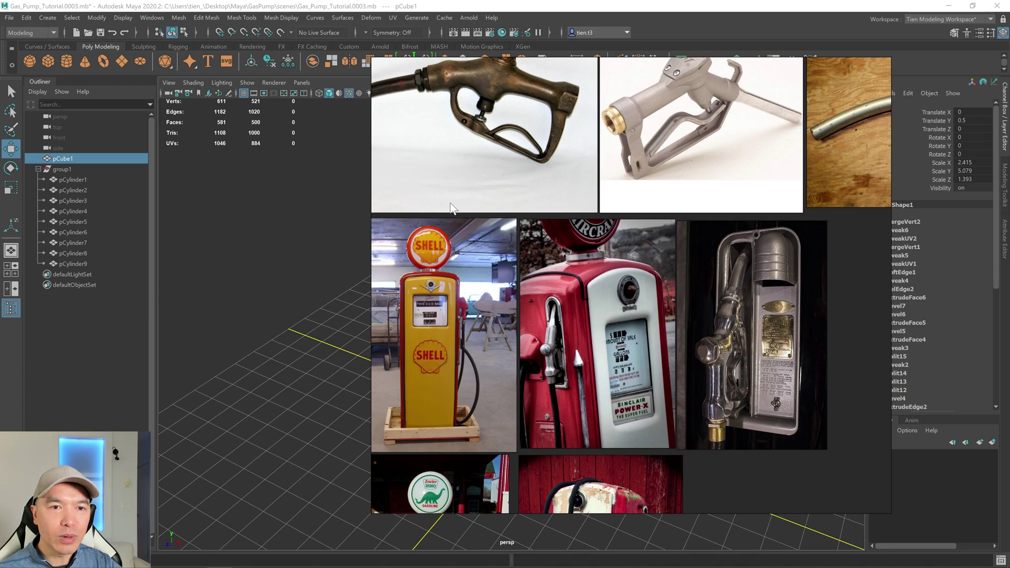
pyautogui.hotkey('alt', 'Tab')
pyautogui.click(460, 275)
pyautogui.keyDown('alt'); pyautogui.moveTo(437, 260); pyautogui.dragTo(416, 253); pyautogui.keyUp('alt')
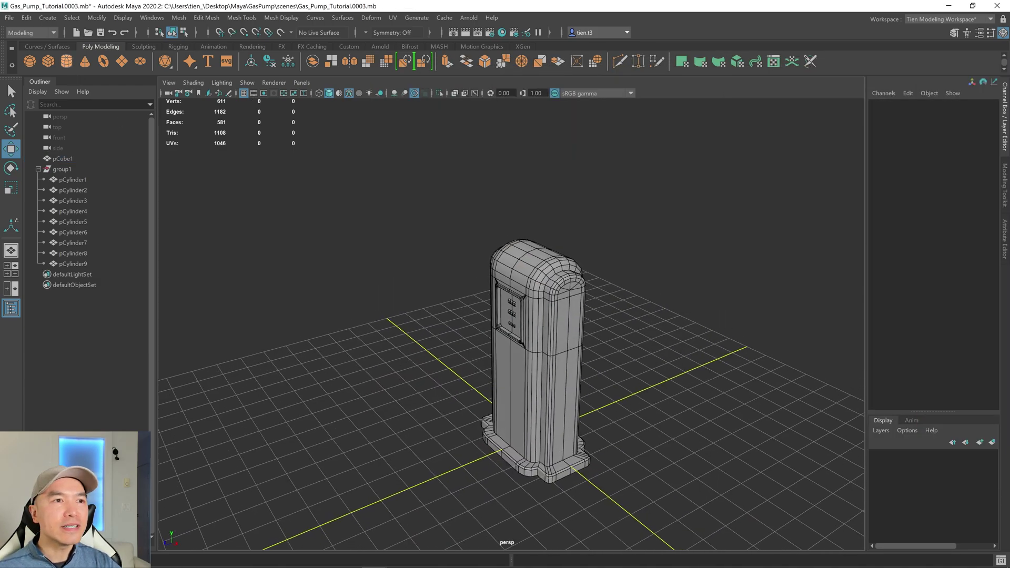
# Create a polygon cylinder and raise it to the top of the gas pump.
pyautogui.click(66, 61)
pyautogui.moveTo(536, 381); pyautogui.dragTo(539, 161)
pyautogui.press('f')
pyautogui.scroll(2, 537, 265)
pyautogui.keyDown('alt'); pyautogui.moveTo(537, 264); pyautogui.dragTo(541, 264); pyautogui.keyUp('alt')
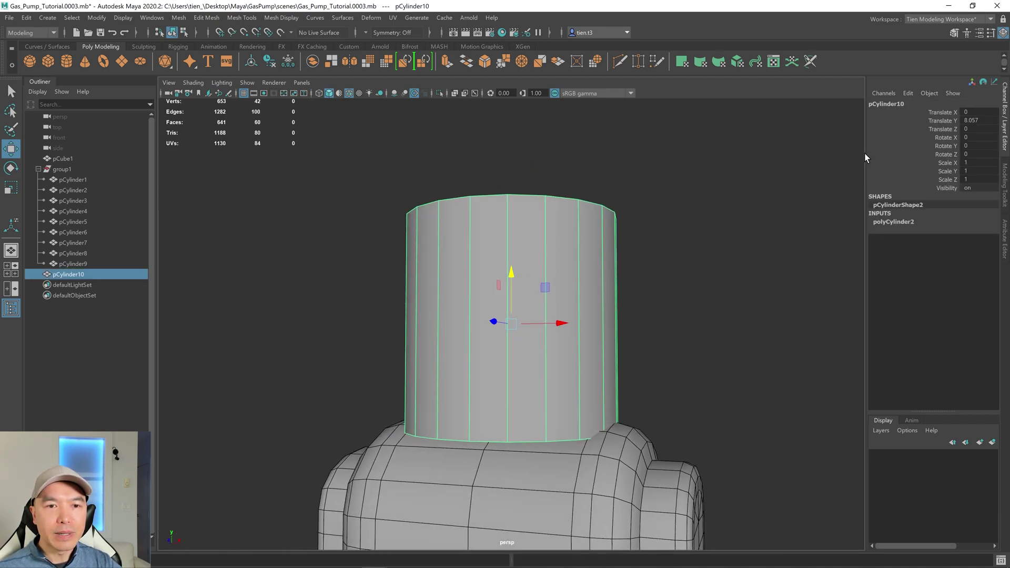
# Collapse the Channel Box and the Outliner, and raise the cylinder clear of the pump body.
pyautogui.click(1005, 121)
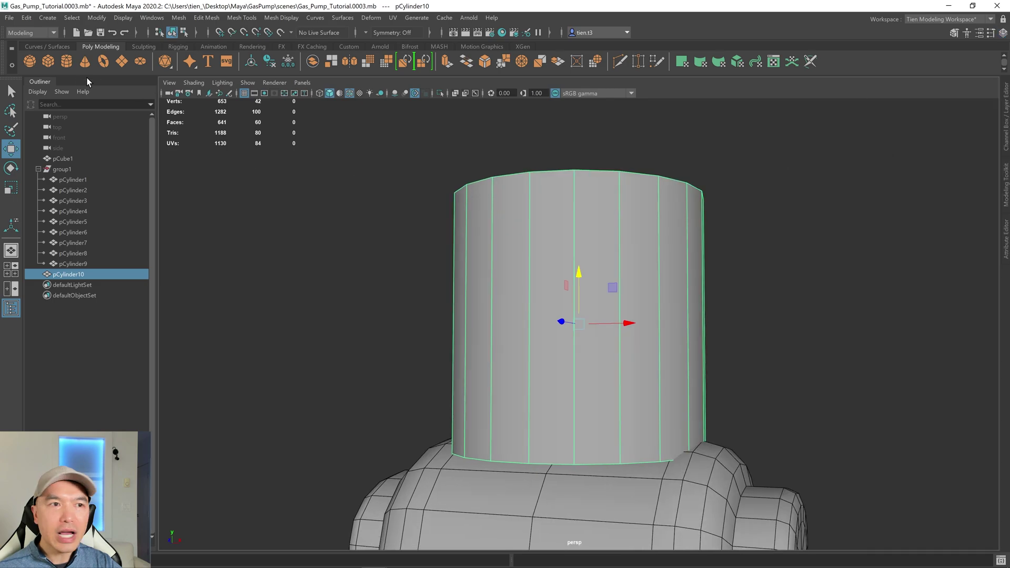
pyautogui.click(45, 84)
pyautogui.moveTo(515, 275); pyautogui.dragTo(521, 147)
pyautogui.scroll(-3, 530, 294)
pyautogui.keyDown('alt'); pyautogui.moveTo(530, 293); pyautogui.dragTo(506, 336); pyautogui.keyUp('alt')
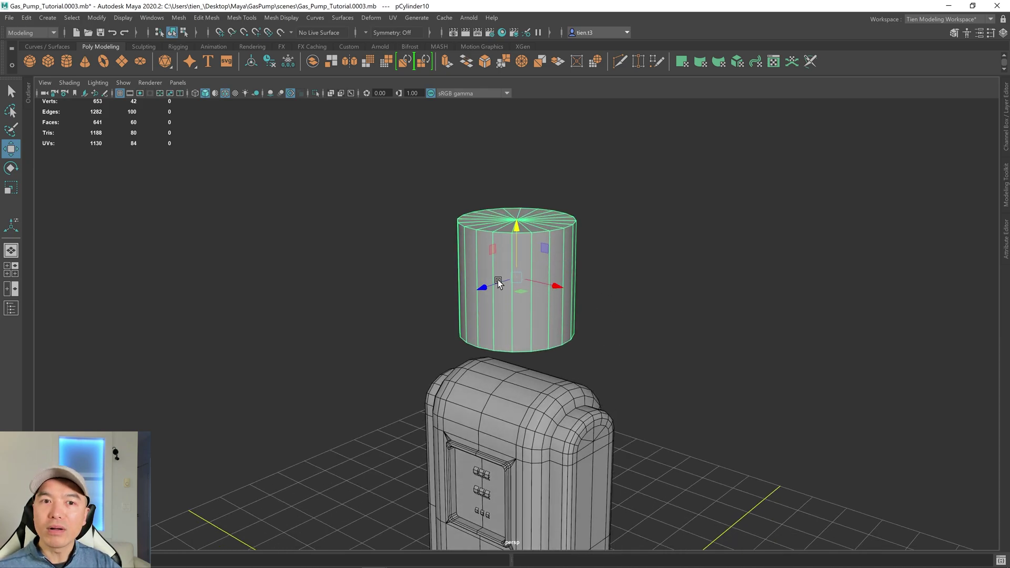
# Reduce the cylinder's axis subdivisions to 14.
pyautogui.press('t')
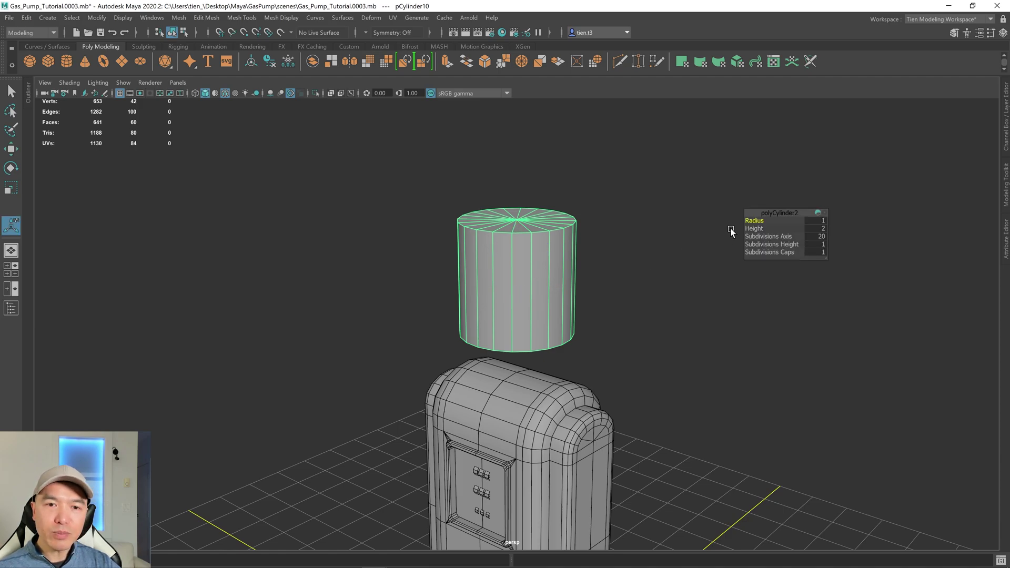
pyautogui.moveTo(786, 236)
pyautogui.mouseDown()
pyautogui.moveTo(757, 235)
pyautogui.moveTo(770, 230)
pyautogui.mouseUp()
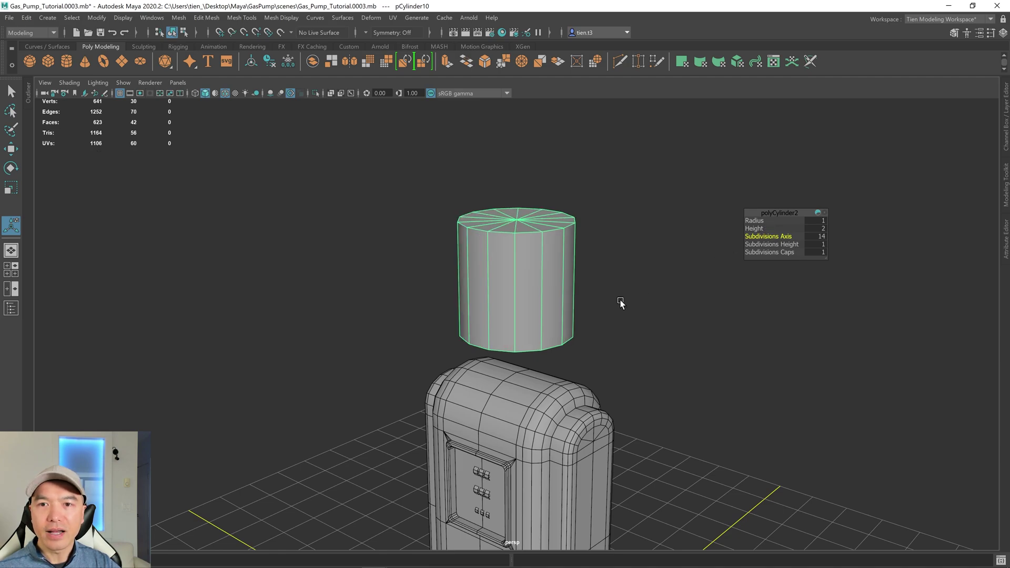
# Delete all the faces of the cylinder's bottom cap.
pyautogui.keyDown('alt'); pyautogui.moveTo(595, 301); pyautogui.dragTo(533, 314); pyautogui.keyUp('alt')
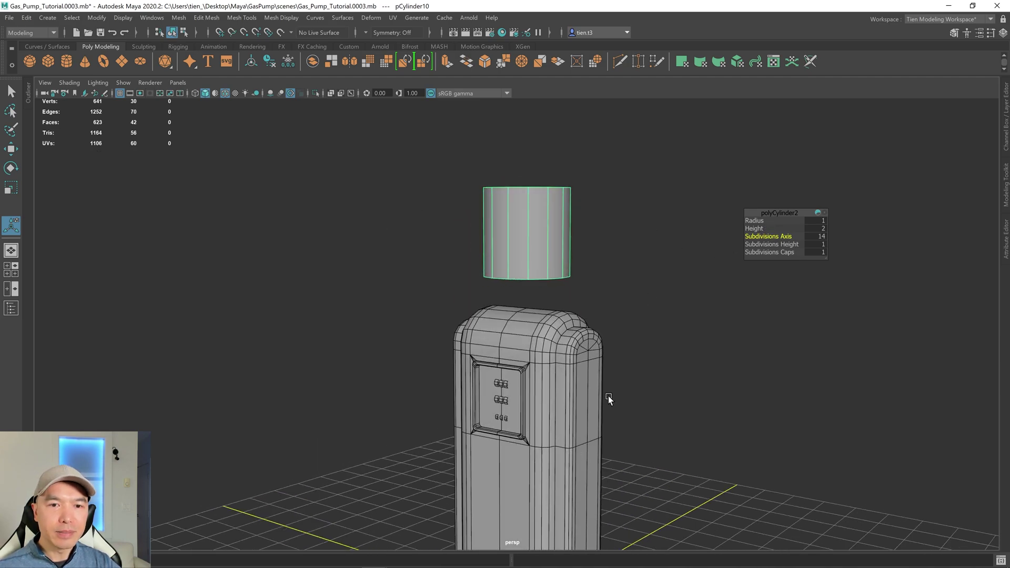
pyautogui.scroll(3, 608, 345)
pyautogui.moveTo(608, 345)
pyautogui.keyDown('alt'); pyautogui.mouseDown()
pyautogui.moveTo(625, 334)
pyautogui.moveTo(611, 326)
pyautogui.mouseUp(); pyautogui.keyUp('alt')
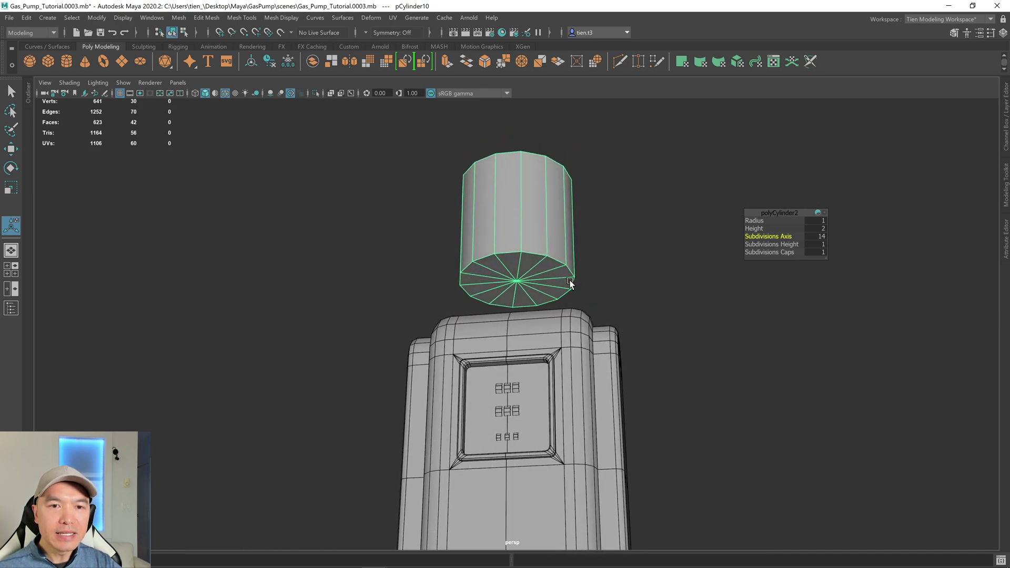
pyautogui.scroll(5, 529, 315)
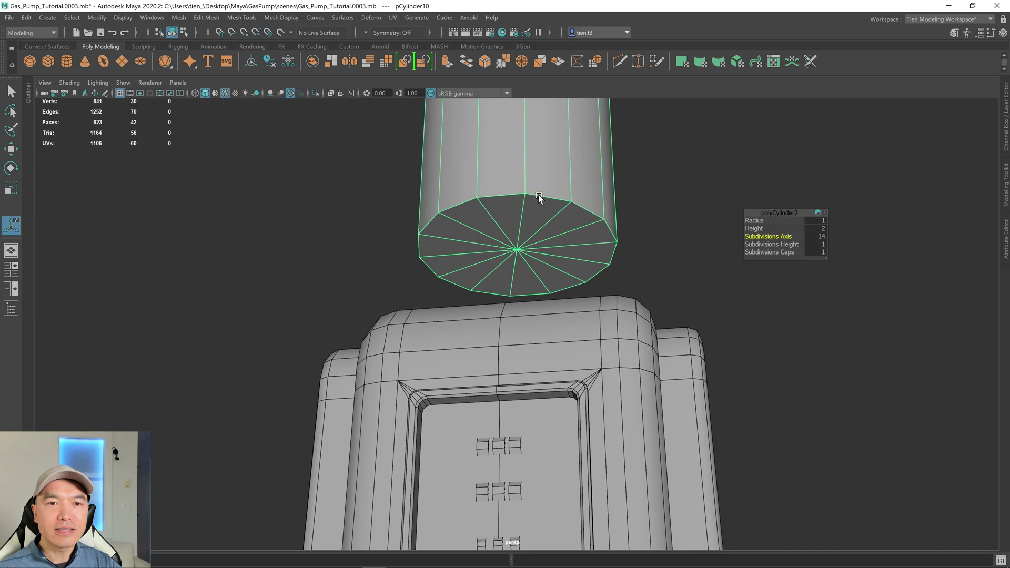
pyautogui.rightClick(543, 157)
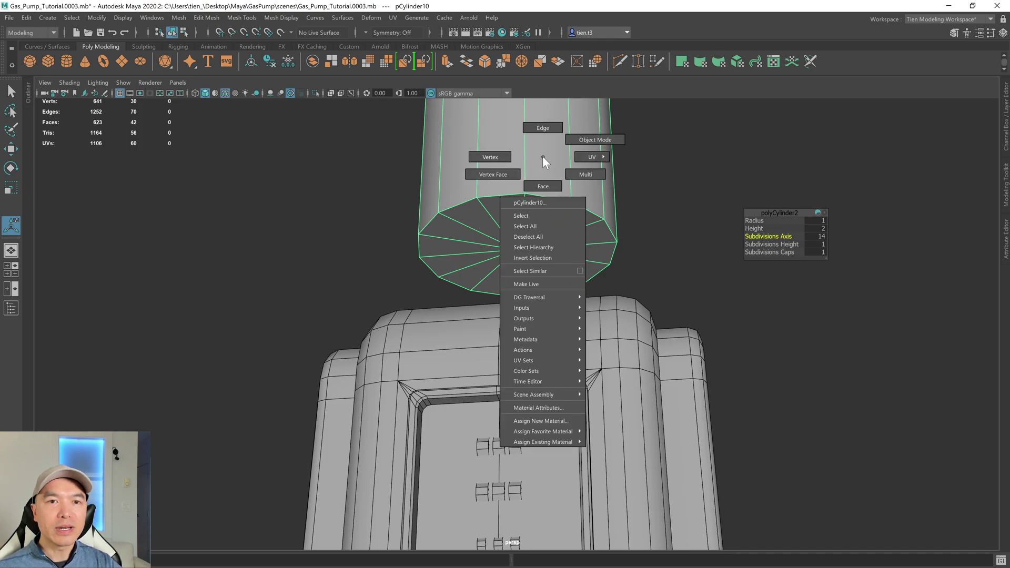
pyautogui.click(544, 186)
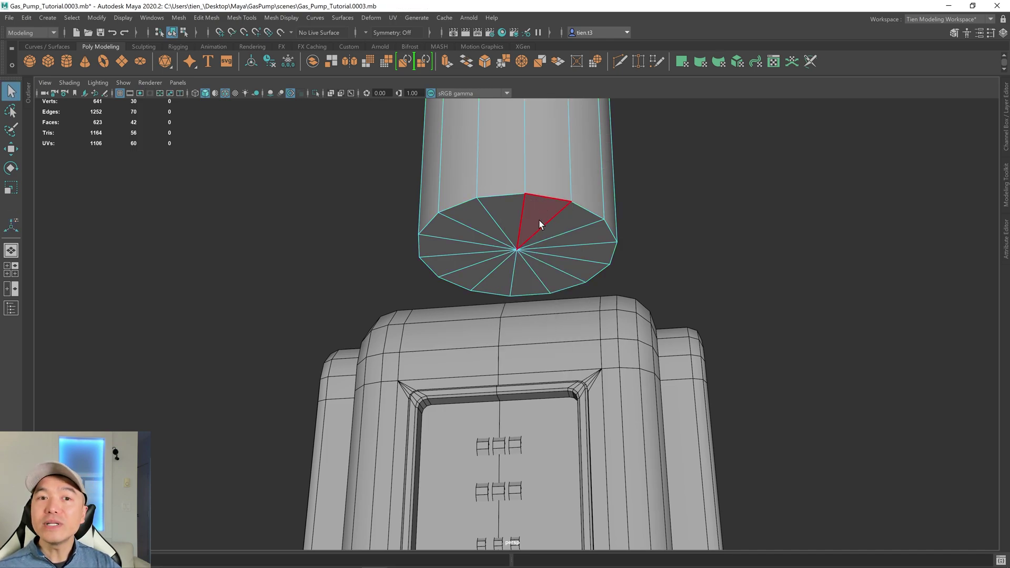
pyautogui.moveTo(547, 226)
pyautogui.mouseDown()
pyautogui.moveTo(557, 224)
pyautogui.moveTo(516, 220)
pyautogui.moveTo(526, 268)
pyautogui.moveTo(561, 238)
pyautogui.moveTo(542, 261)
pyautogui.moveTo(550, 270)
pyautogui.moveTo(529, 281)
pyautogui.mouseUp()
pyautogui.press('Delete')
# Scale the open-bottomed cylinder down uniformly and lower it onto the top of the pump body.
pyautogui.moveTo(516, 182); pyautogui.dragTo(567, 147, button='right')
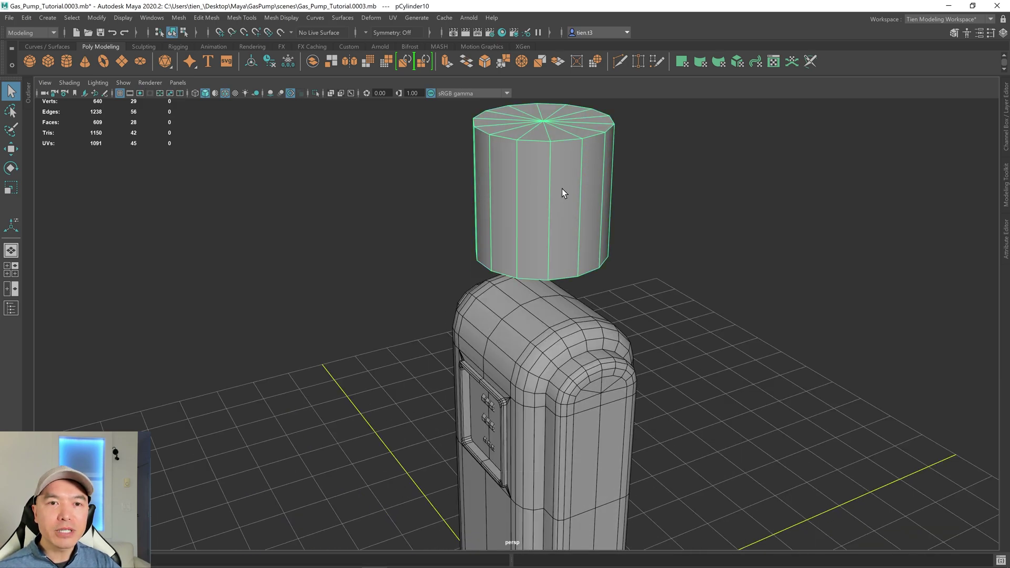
pyautogui.press('r')
pyautogui.moveTo(544, 189); pyautogui.dragTo(485, 208)
pyautogui.press('f')
pyautogui.keyDown('alt'); pyautogui.moveTo(609, 341); pyautogui.dragTo(459, 192); pyautogui.keyUp('alt')
pyautogui.press('w')
pyautogui.moveTo(453, 143); pyautogui.dragTo(454, 278)
pyautogui.press('f')
pyautogui.press('r')
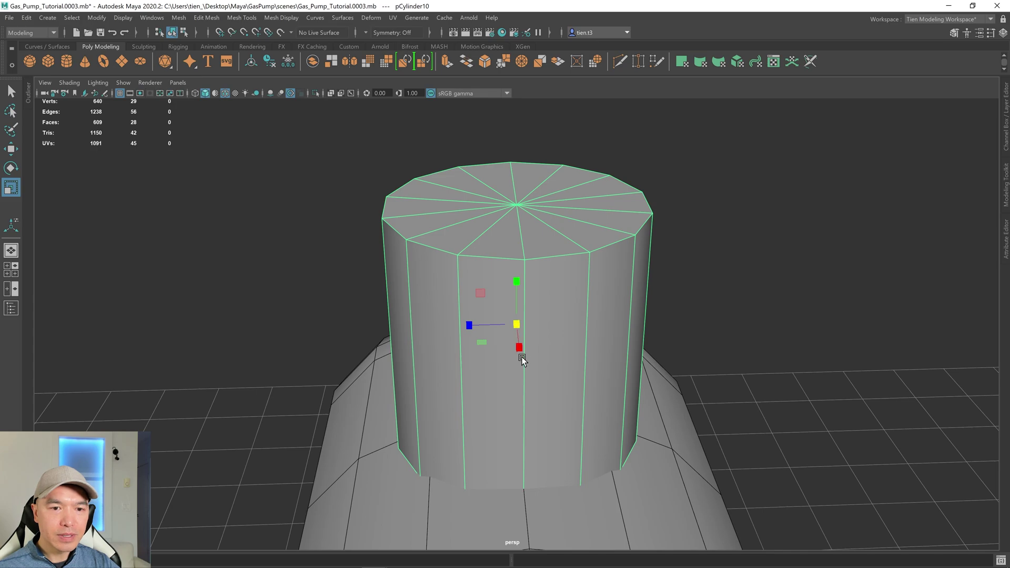
pyautogui.moveTo(518, 330); pyautogui.dragTo(461, 350)
# Reposition the small cylinder so its open base sits slightly inside the pump's curved top.
pyautogui.scroll(-3, 548, 408)
pyautogui.keyDown('alt'); pyautogui.moveTo(565, 416); pyautogui.dragTo(599, 304, button='middle'); pyautogui.keyUp('alt')
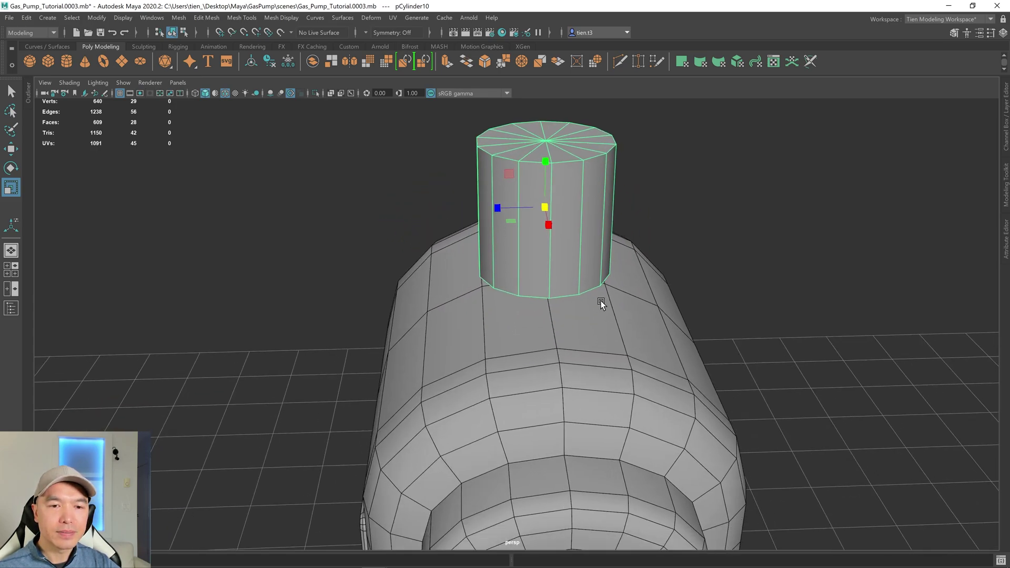
pyautogui.keyDown('alt'); pyautogui.moveTo(598, 304); pyautogui.dragTo(610, 289); pyautogui.keyUp('alt')
pyautogui.press('w')
pyautogui.moveTo(541, 151); pyautogui.dragTo(529, 175)
pyautogui.keyDown('alt'); pyautogui.moveTo(516, 214); pyautogui.dragTo(534, 215); pyautogui.keyUp('alt')
pyautogui.scroll(3, 530, 222)
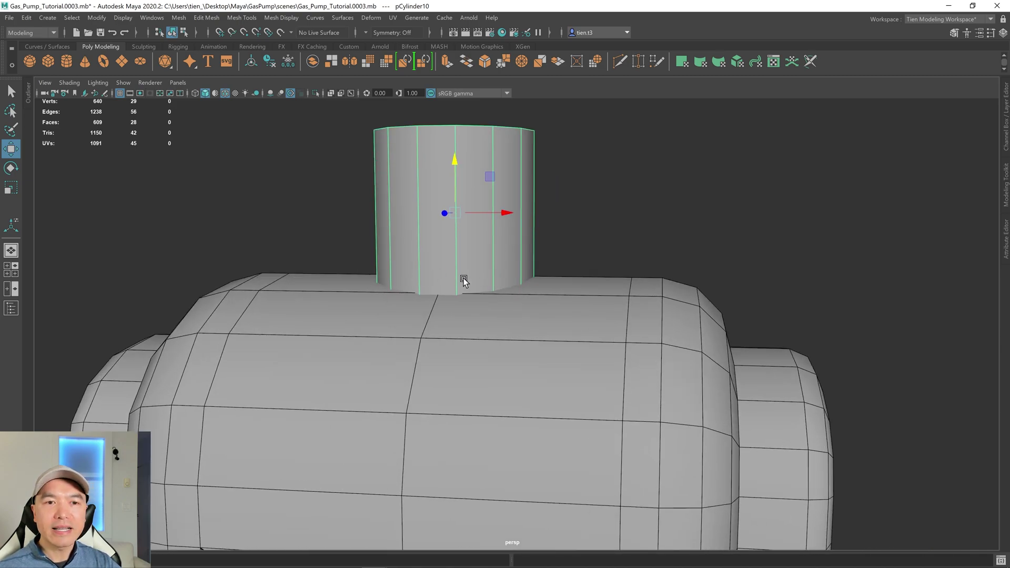
# Lower the cylinder's top ring of vertices to flatten it into a thin disc just above the pump.
pyautogui.keyDown('alt'); pyautogui.moveTo(528, 244); pyautogui.dragTo(397, 168); pyautogui.keyUp('alt')
pyautogui.moveTo(554, 124); pyautogui.dragTo(511, 124, button='right')
pyautogui.moveTo(311, 146); pyautogui.dragTo(606, 213)
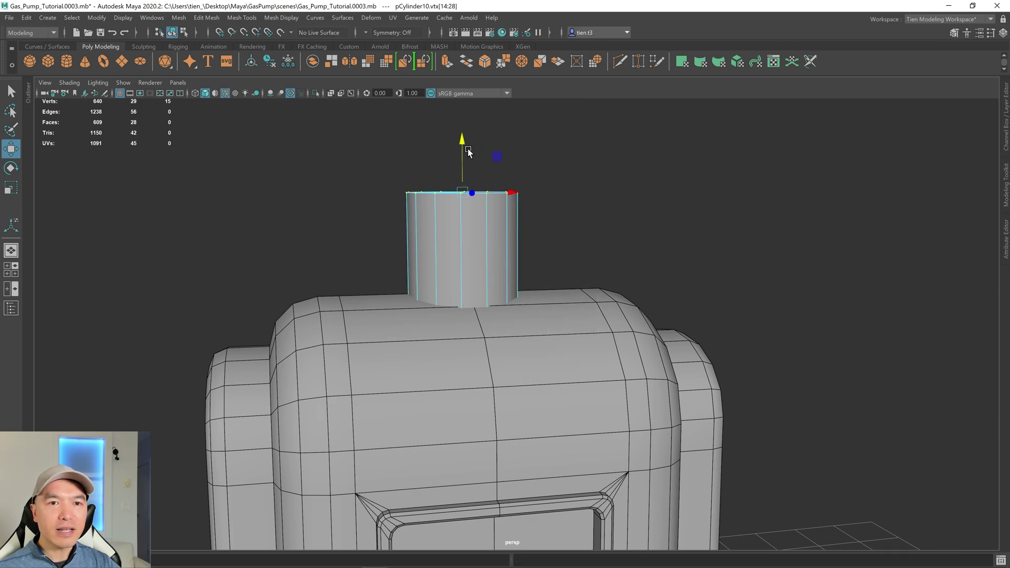
pyautogui.moveTo(463, 140); pyautogui.dragTo(559, 274)
pyautogui.keyDown('alt'); pyautogui.moveTo(507, 278); pyautogui.dragTo(529, 190); pyautogui.keyUp('alt')
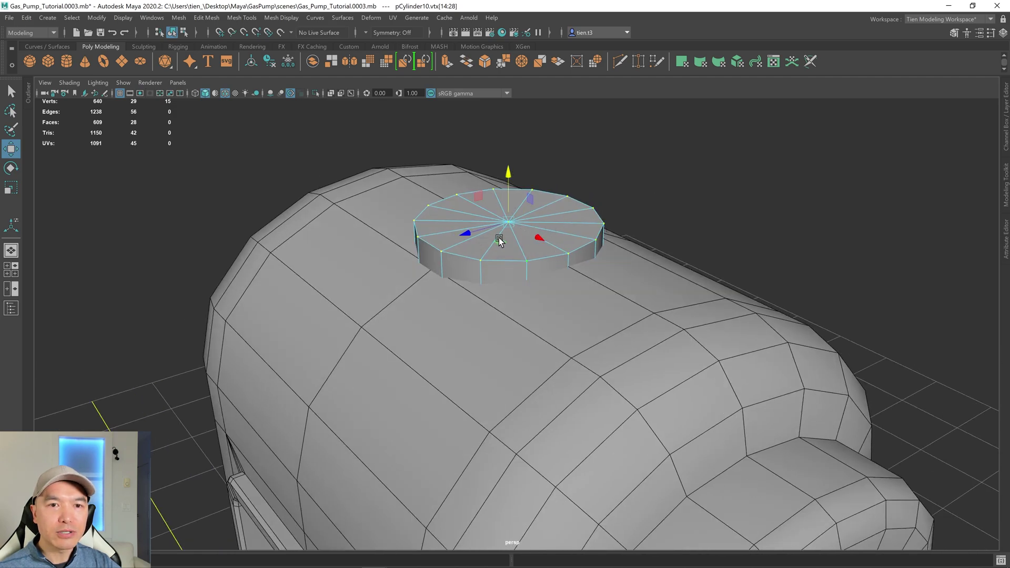
# Select all the faces of the disc's top cap and apply Extrude Face.
pyautogui.moveTo(676, 131); pyautogui.dragTo(674, 159, button='right')
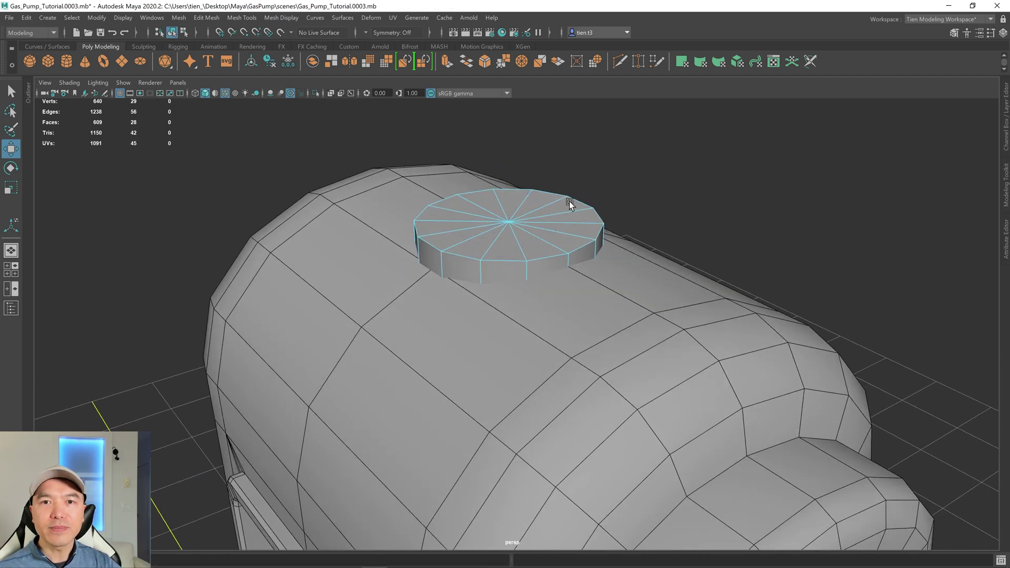
pyautogui.moveTo(532, 207)
pyautogui.mouseDown()
pyautogui.moveTo(480, 214)
pyautogui.moveTo(523, 232)
pyautogui.moveTo(540, 206)
pyautogui.moveTo(552, 243)
pyautogui.mouseUp()
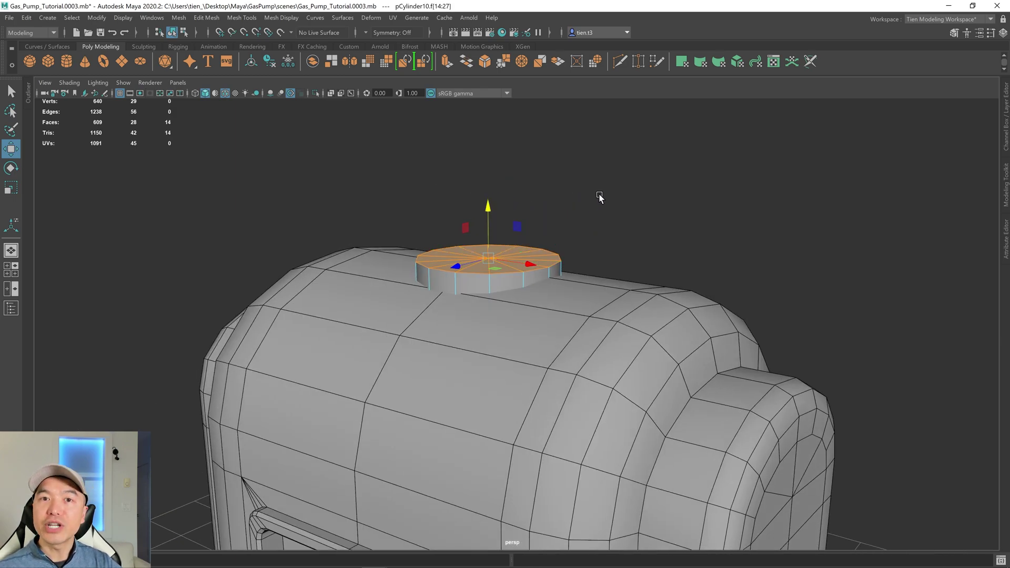
pyautogui.keyDown('shift'); pyautogui.moveTo(601, 191); pyautogui.dragTo(601, 191, button='right'); pyautogui.keyUp('shift')
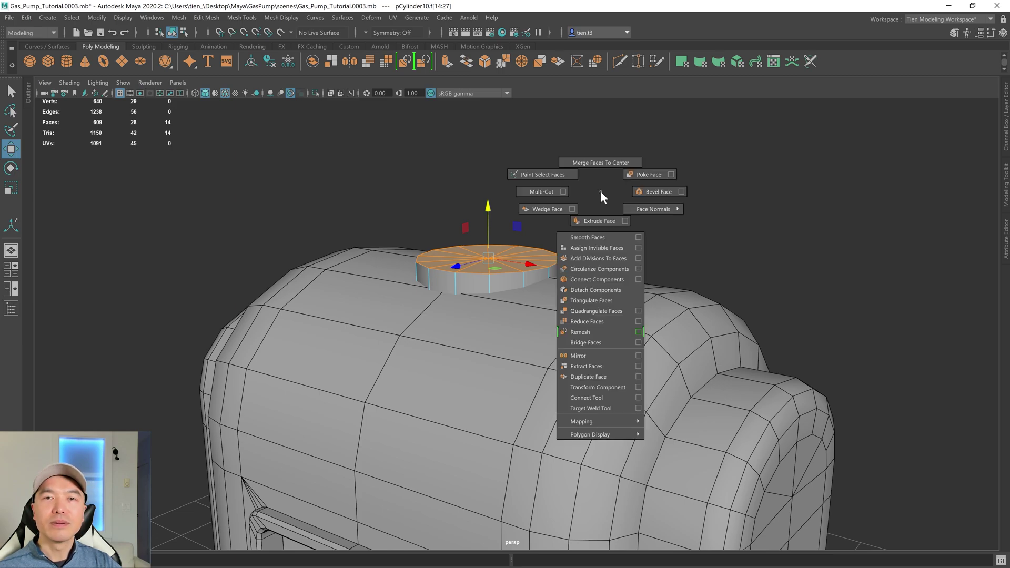
pyautogui.keyDown('shift'); pyautogui.moveTo(596, 217); pyautogui.dragTo(597, 217, button='right'); pyautogui.keyUp('shift')
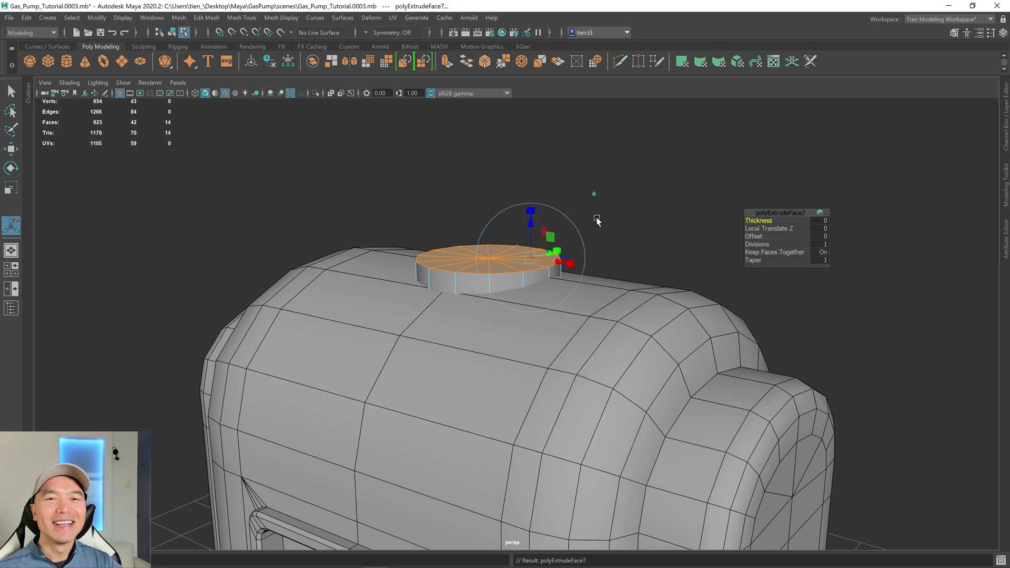
pyautogui.keyDown('alt'); pyautogui.moveTo(634, 263); pyautogui.dragTo(698, 264); pyautogui.keyUp('alt')
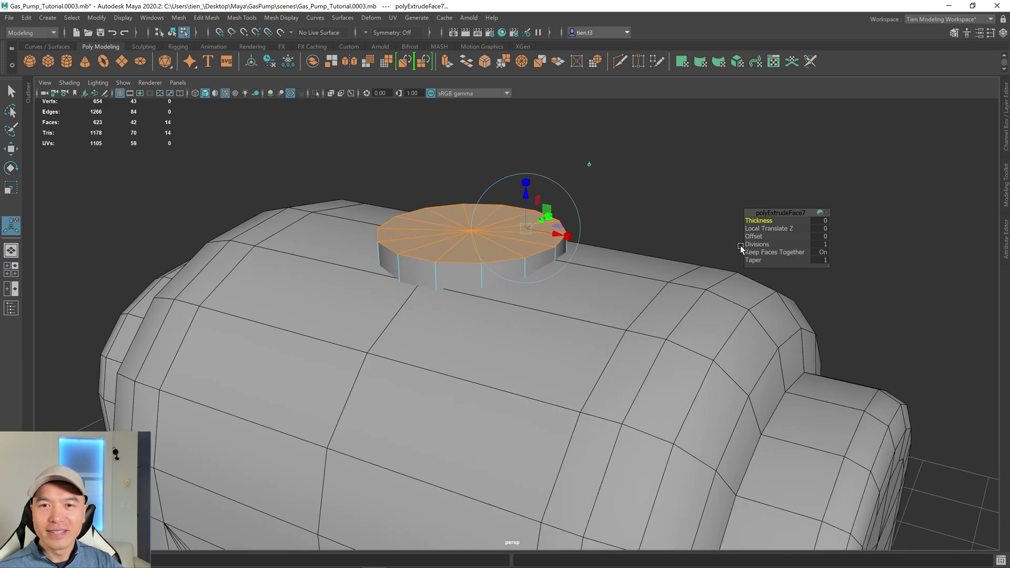
# Set the extrusion's offset to about 0.199 to inset the top faces within the disc.
pyautogui.moveTo(754, 235); pyautogui.dragTo(750, 236)
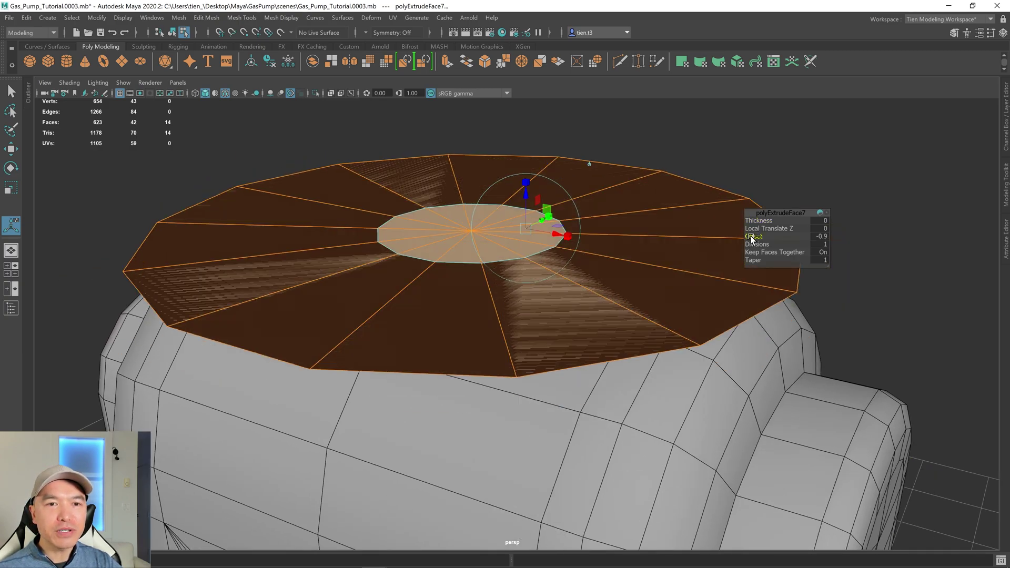
pyautogui.hotkey('ctrl', 'z')
pyautogui.scroll(-3, 481, 322)
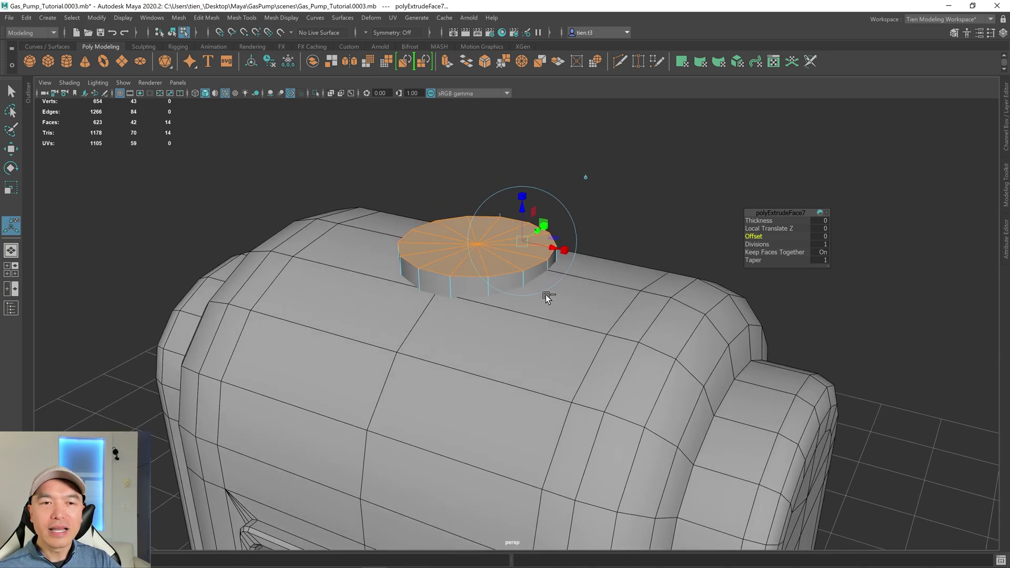
pyautogui.moveTo(756, 236); pyautogui.dragTo(764, 235)
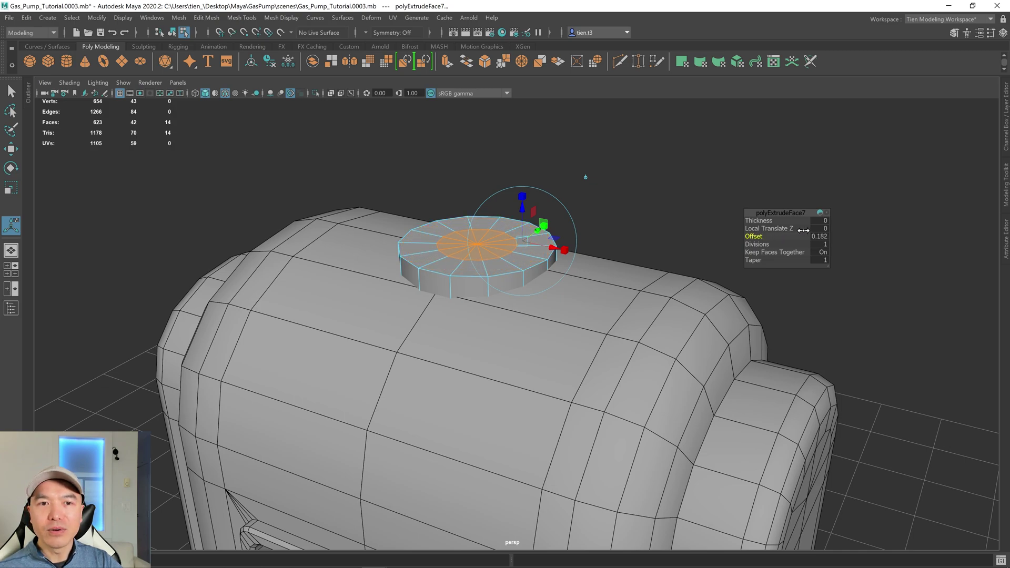
pyautogui.keyDown('alt'); pyautogui.moveTo(402, 344); pyautogui.dragTo(462, 346); pyautogui.keyUp('alt')
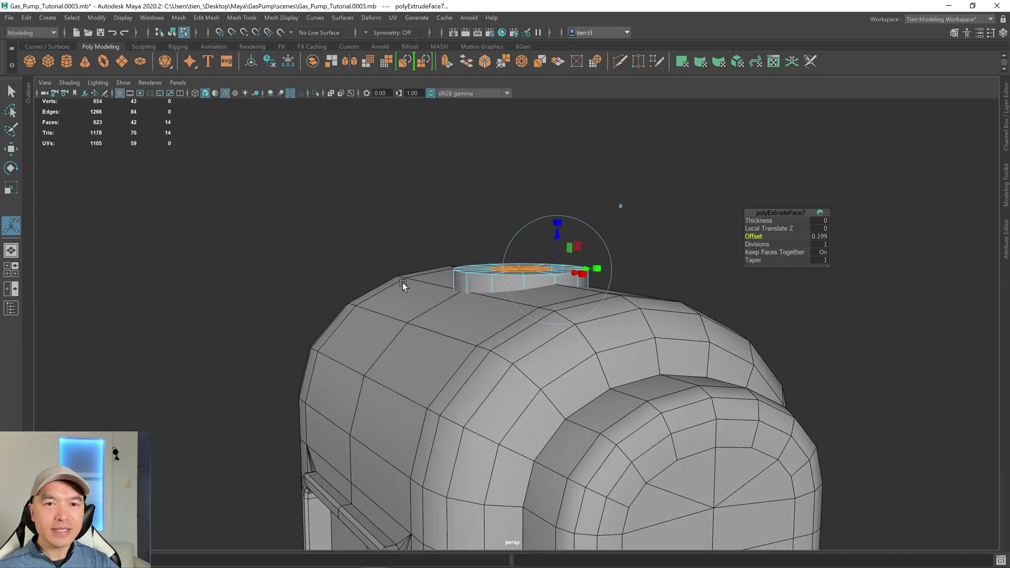
pyautogui.keyDown('alt'); pyautogui.moveTo(649, 351); pyautogui.dragTo(577, 309); pyautogui.keyUp('alt')
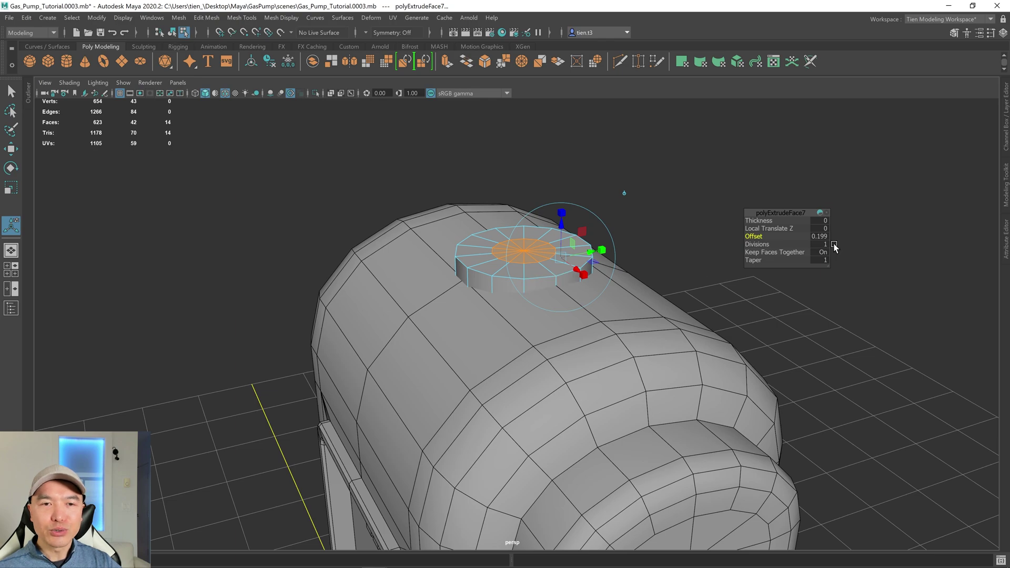
pyautogui.moveTo(753, 236); pyautogui.dragTo(758, 237)
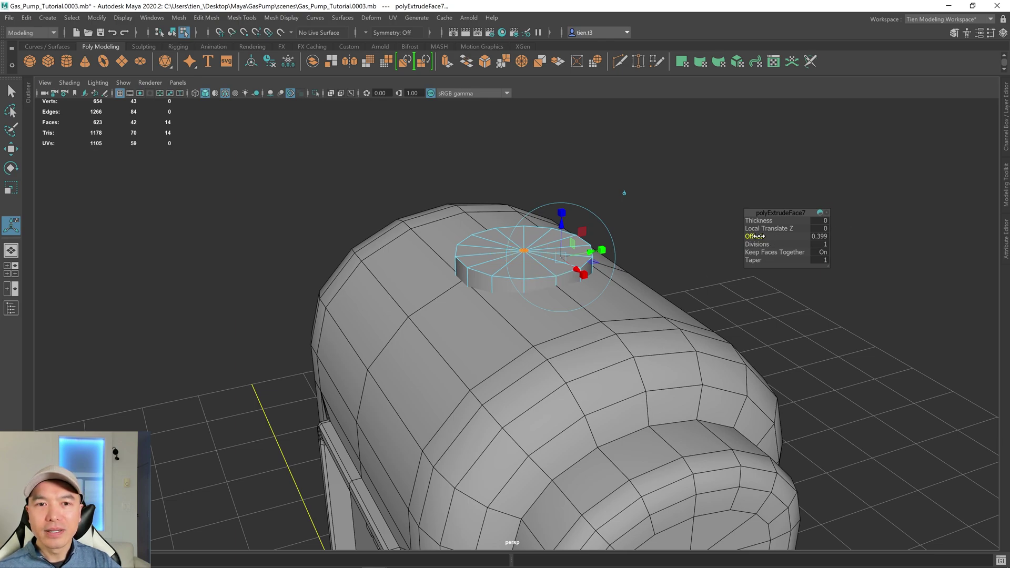
pyautogui.hotkey('ctrl', 'z')
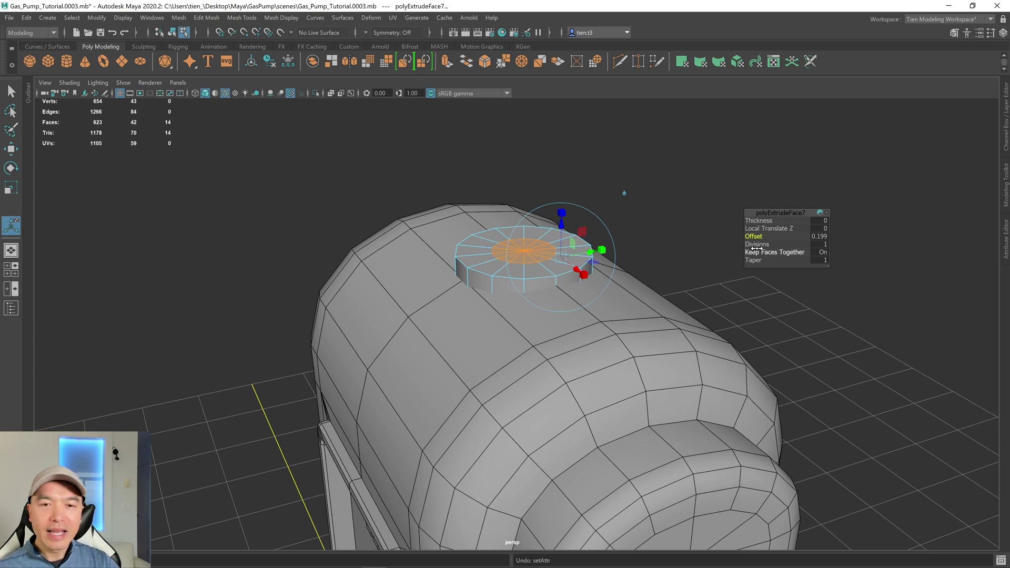
# Extrude the inset faces upward by about 0.176 to form a neck and delete the neck's cap faces.
pyautogui.scroll(2, 661, 267)
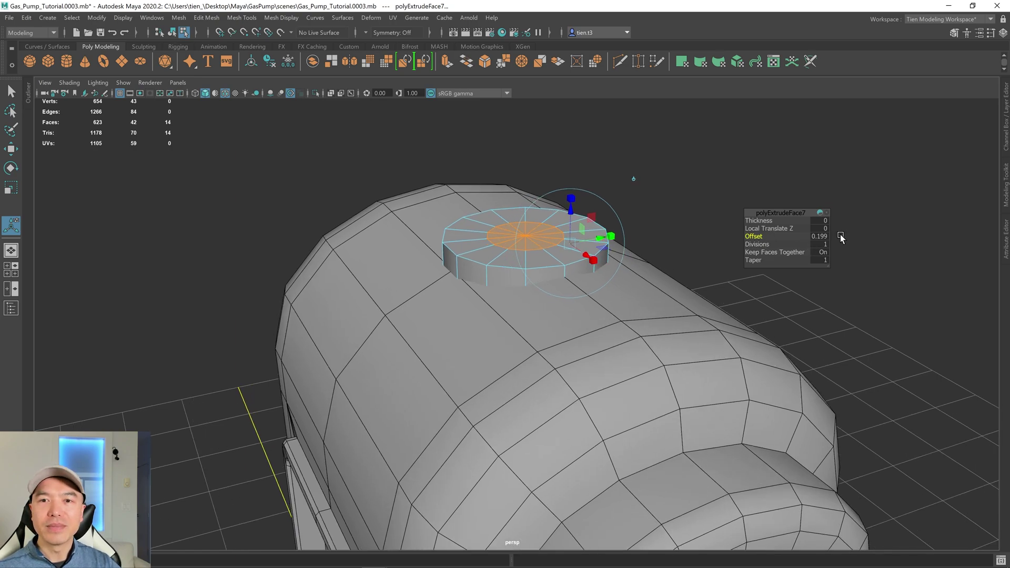
pyautogui.scroll(2, 654, 275)
pyautogui.keyDown('alt'); pyautogui.moveTo(653, 275); pyautogui.dragTo(622, 271); pyautogui.keyUp('alt')
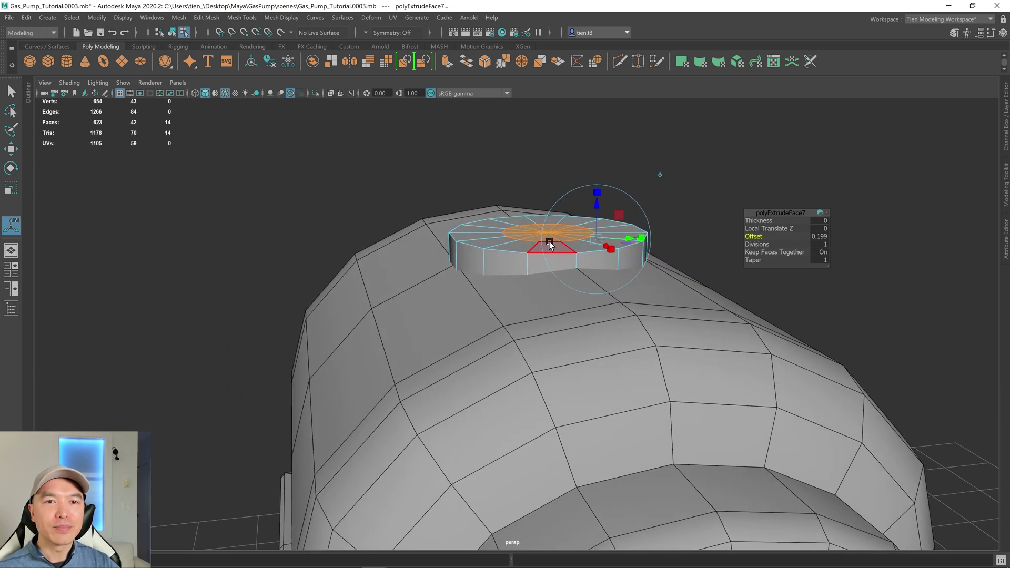
pyautogui.scroll(-1, 549, 246)
pyautogui.hotkey('ctrl', 'e')
pyautogui.moveTo(563, 210); pyautogui.dragTo(600, 236)
pyautogui.moveTo(503, 177); pyautogui.dragTo(532, 234)
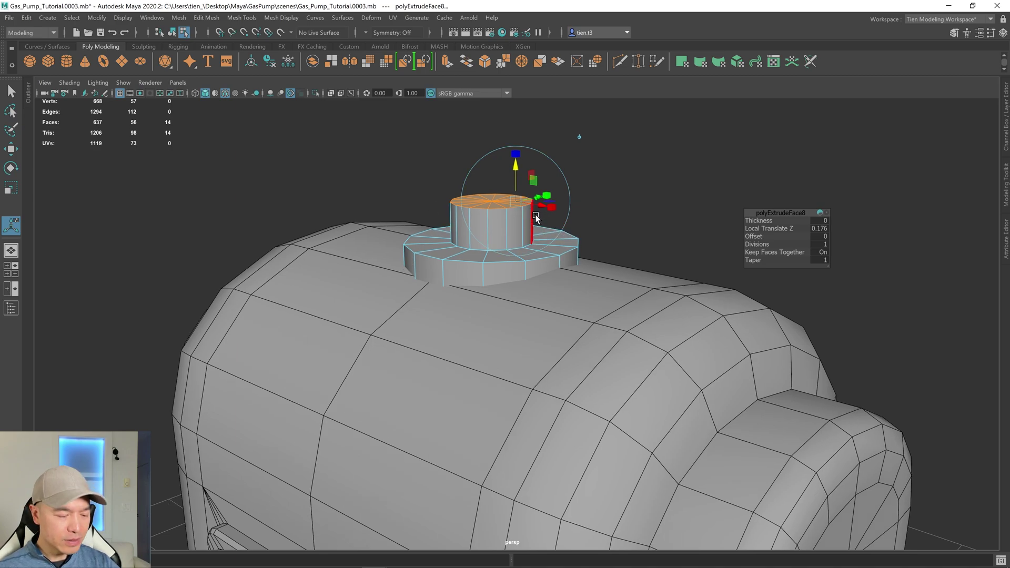
pyautogui.press('Delete')
# Create a new polygon cylinder and raise it above the neck on top of the gas pump.
pyautogui.scroll(-5, 736, 261)
pyautogui.moveTo(639, 300)
pyautogui.keyDown('alt'); pyautogui.mouseDown()
pyautogui.moveTo(670, 285)
pyautogui.moveTo(657, 291)
pyautogui.mouseUp(); pyautogui.keyUp('alt')
pyautogui.scroll(-3, 657, 291)
pyautogui.scroll(-2, 657, 292)
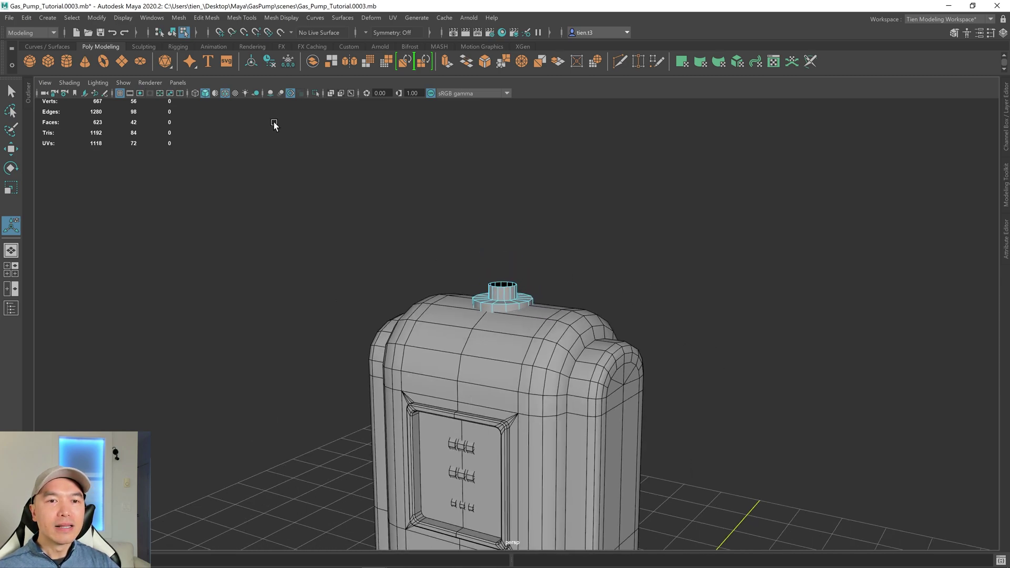
pyautogui.scroll(-5, 639, 287)
pyautogui.moveTo(422, 232); pyautogui.dragTo(500, 192, button='right')
pyautogui.click(67, 62)
pyautogui.press('w')
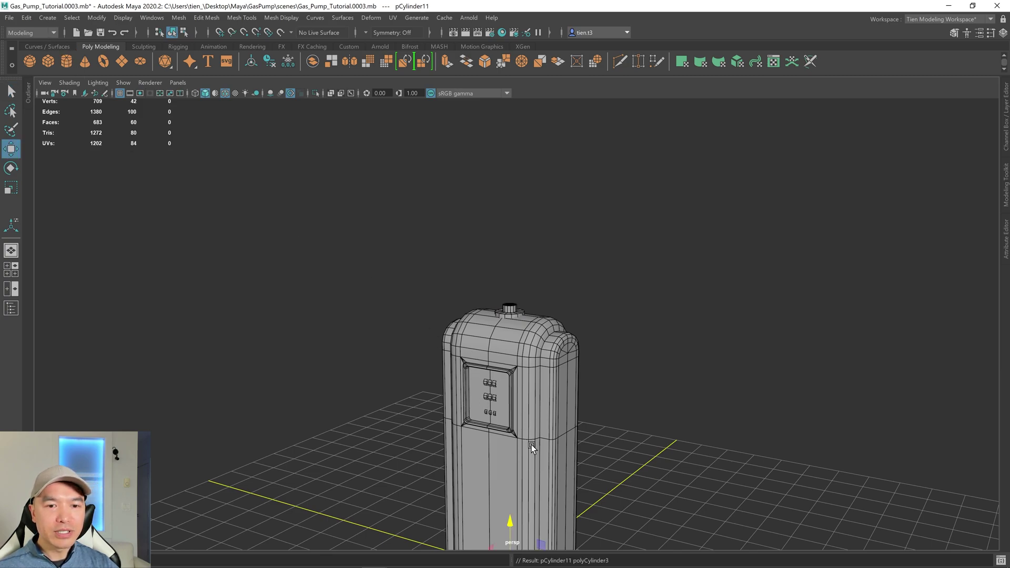
pyautogui.press('f')
pyautogui.scroll(-10, 546, 345)
pyautogui.scroll(-2, 556, 373)
pyautogui.moveTo(516, 275); pyautogui.dragTo(505, 99)
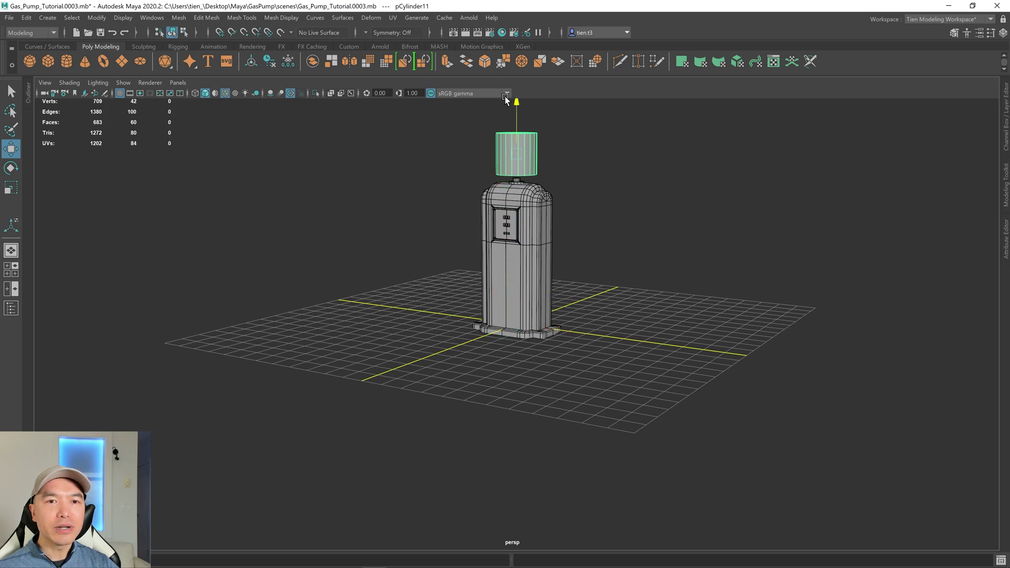
# Rotate the new cylinder so its flat caps face the pump's front and back, and scale its depth down into a round sign.
pyautogui.press('f')
pyautogui.scroll(-5, 520, 184)
pyautogui.keyDown('alt'); pyautogui.moveTo(624, 337); pyautogui.dragTo(597, 202, button='middle'); pyautogui.keyUp('alt')
pyautogui.keyDown('alt'); pyautogui.moveTo(599, 206); pyautogui.dragTo(582, 234); pyautogui.keyUp('alt')
pyautogui.press('e')
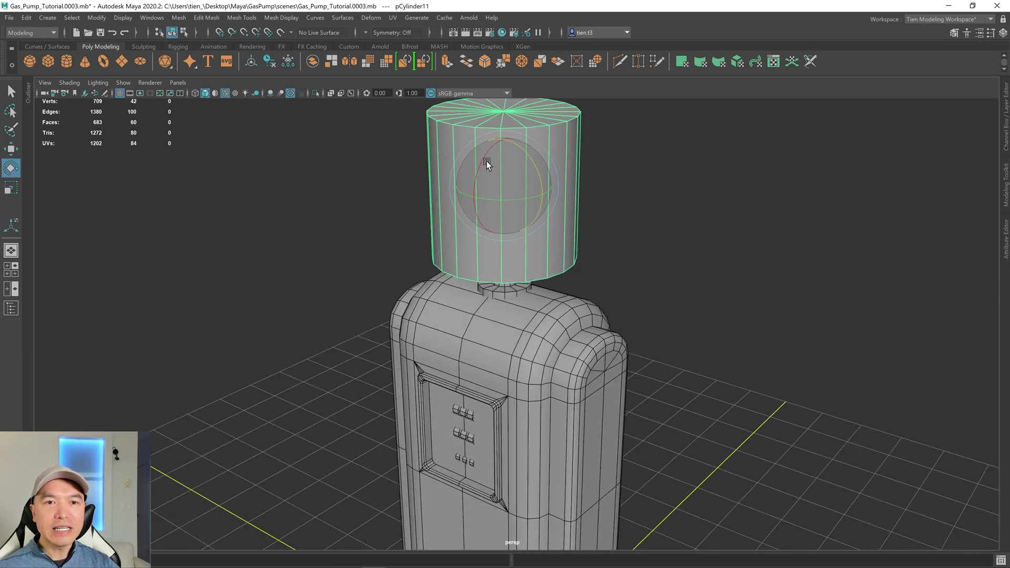
pyautogui.moveTo(479, 161); pyautogui.dragTo(511, 209)
pyautogui.press('r')
pyautogui.keyDown('alt'); pyautogui.moveTo(512, 210); pyautogui.dragTo(495, 247); pyautogui.keyUp('alt')
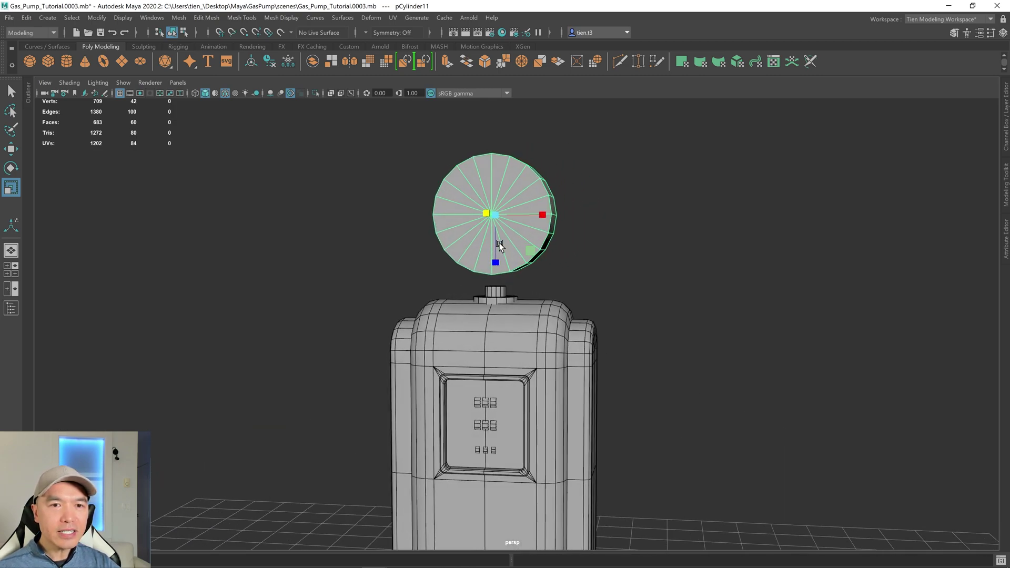
# Switch to the reference image board, examine the size of the round signs against the pump bodies, and return to Maya.
pyautogui.moveTo(1009, 242); pyautogui.dragTo(479, 249, button='right')
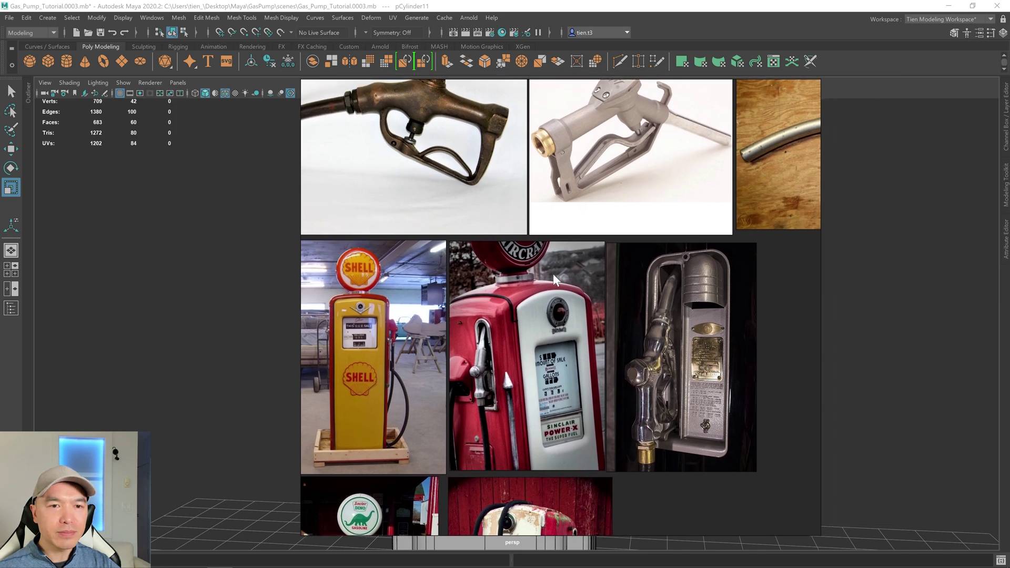
pyautogui.scroll(-3, 538, 289)
pyautogui.scroll(-3, 539, 293)
pyautogui.scroll(5, 495, 205)
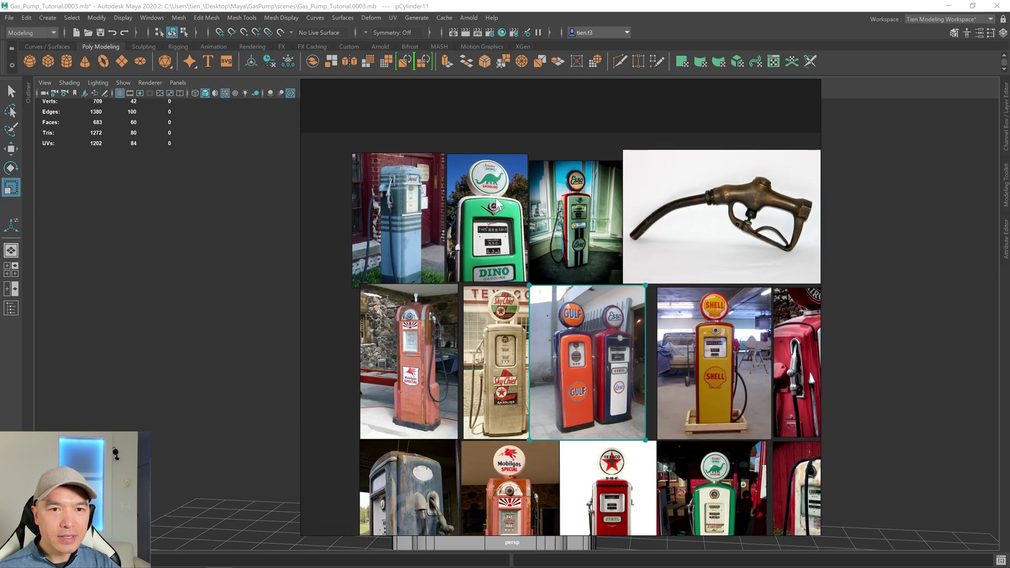
pyautogui.hotkey('alt', 'Tab')
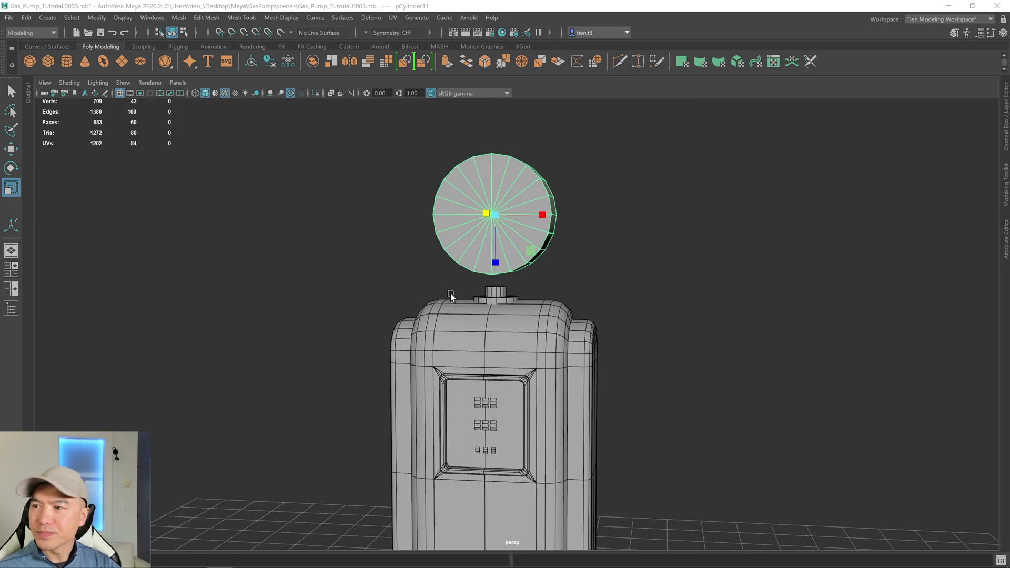
pyautogui.keyDown('alt'); pyautogui.moveTo(494, 254); pyautogui.dragTo(504, 291); pyautogui.keyUp('alt')
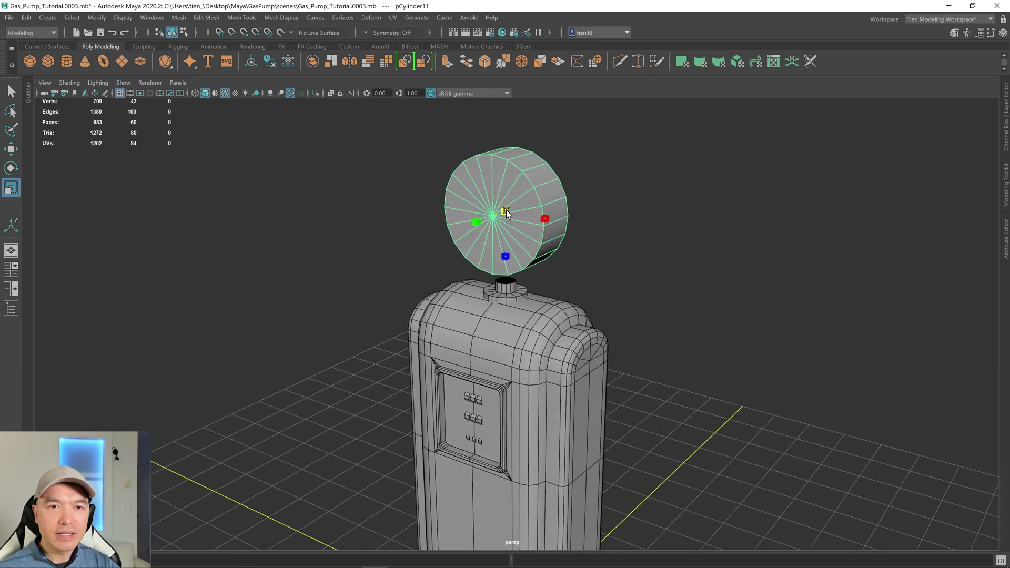
# Lower the round sign until its rim rests on the neck on top of the gas pump.
pyautogui.keyDown('alt'); pyautogui.moveTo(575, 264); pyautogui.dragTo(514, 243); pyautogui.keyUp('alt')
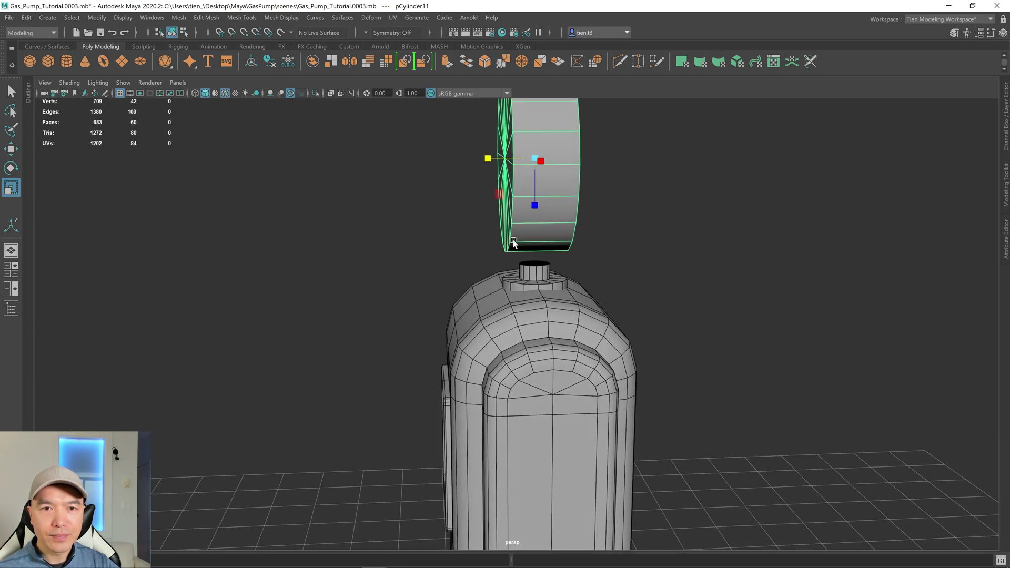
pyautogui.press('w')
pyautogui.moveTo(536, 106); pyautogui.dragTo(544, 165)
pyautogui.scroll(3, 530, 163)
pyautogui.keyDown('alt'); pyautogui.moveTo(543, 173); pyautogui.dragTo(541, 207, button='middle'); pyautogui.keyUp('alt')
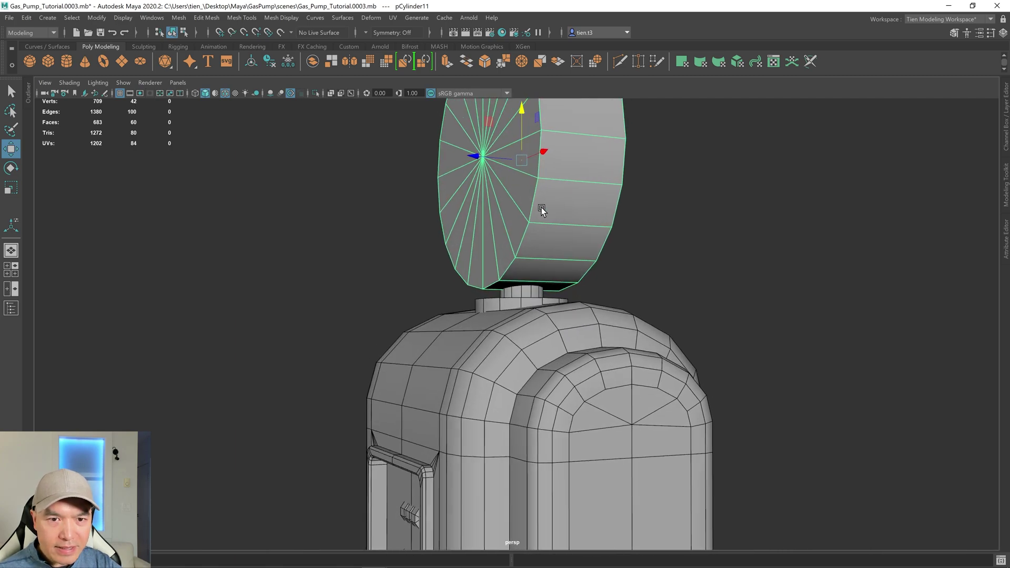
pyautogui.keyDown('alt'); pyautogui.moveTo(541, 205); pyautogui.dragTo(536, 220); pyautogui.keyUp('alt')
pyautogui.scroll(-3, 537, 219)
pyautogui.keyDown('alt'); pyautogui.moveTo(561, 186); pyautogui.dragTo(551, 214, button='middle'); pyautogui.keyUp('alt')
pyautogui.moveTo(528, 238); pyautogui.dragTo(504, 247)
pyautogui.hotkey('ctrl', 'z')
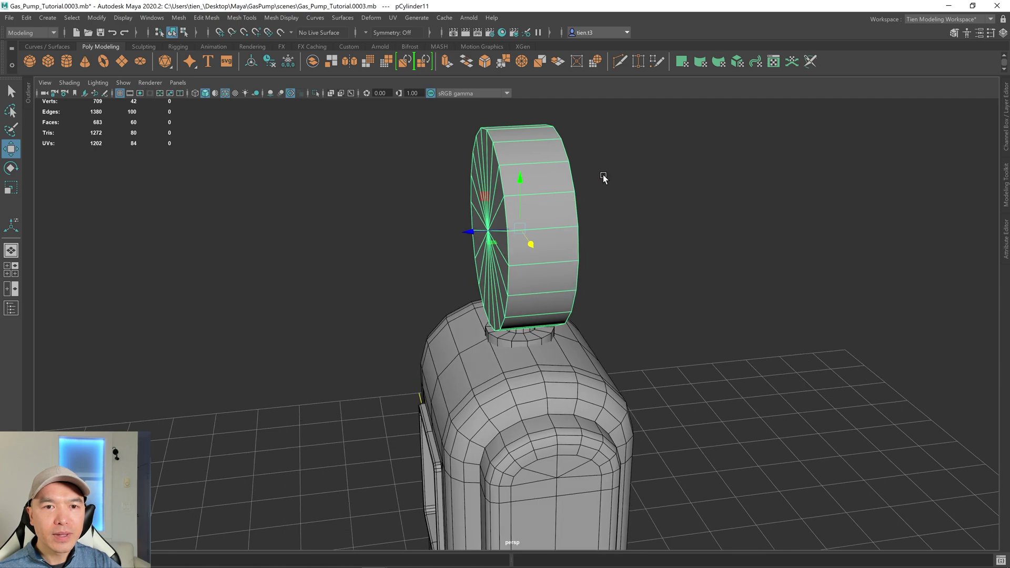
# Set the round sign cylinder's axis subdivisions to 18.
pyautogui.keyDown('alt'); pyautogui.moveTo(521, 185); pyautogui.dragTo(560, 193); pyautogui.keyUp('alt')
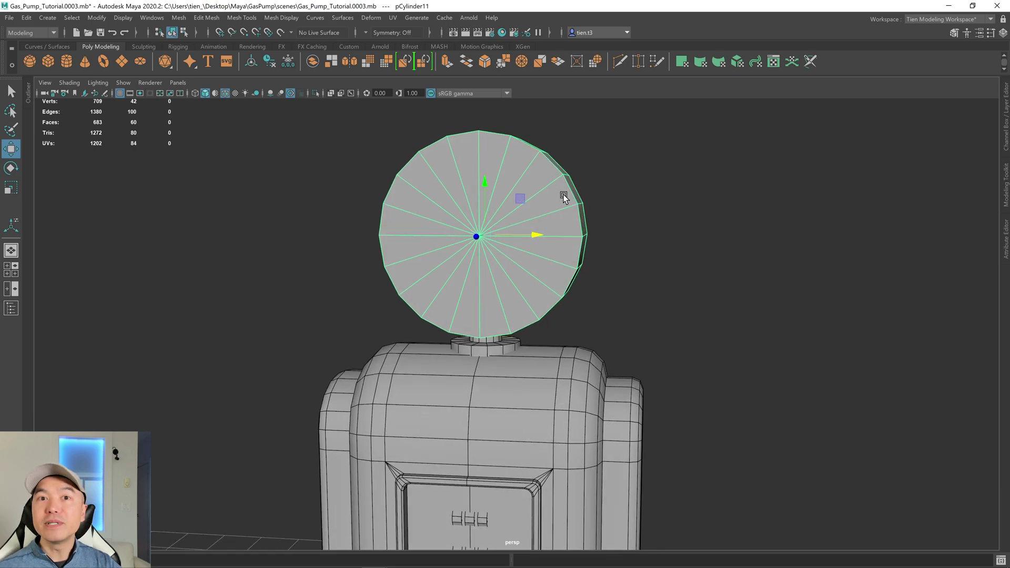
pyautogui.press('t')
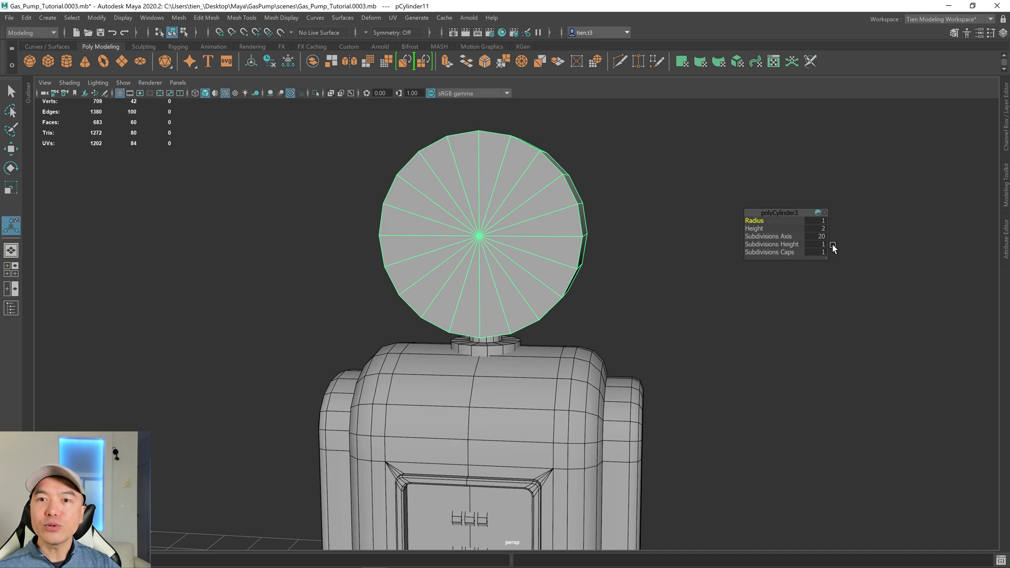
pyautogui.keyDown('alt'); pyautogui.moveTo(598, 254); pyautogui.dragTo(585, 257); pyautogui.keyUp('alt')
pyautogui.moveTo(773, 237); pyautogui.dragTo(769, 237)
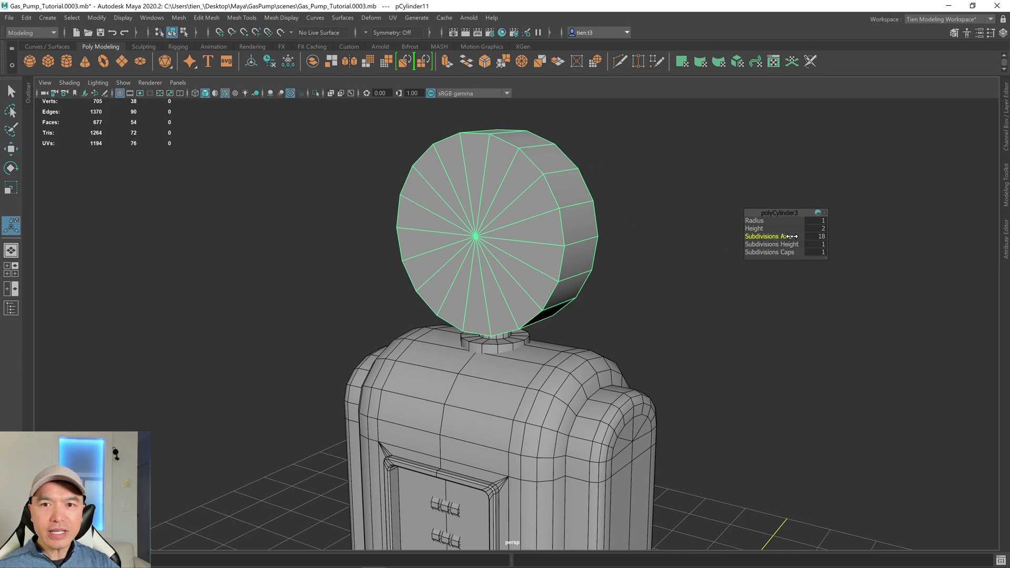
pyautogui.moveTo(778, 235); pyautogui.dragTo(778, 236)
# Bevel the front and back rim edge loops of the round sign with a fraction of 0.5 and one segment.
pyautogui.keyDown('alt'); pyautogui.moveTo(633, 285); pyautogui.dragTo(533, 254); pyautogui.keyUp('alt')
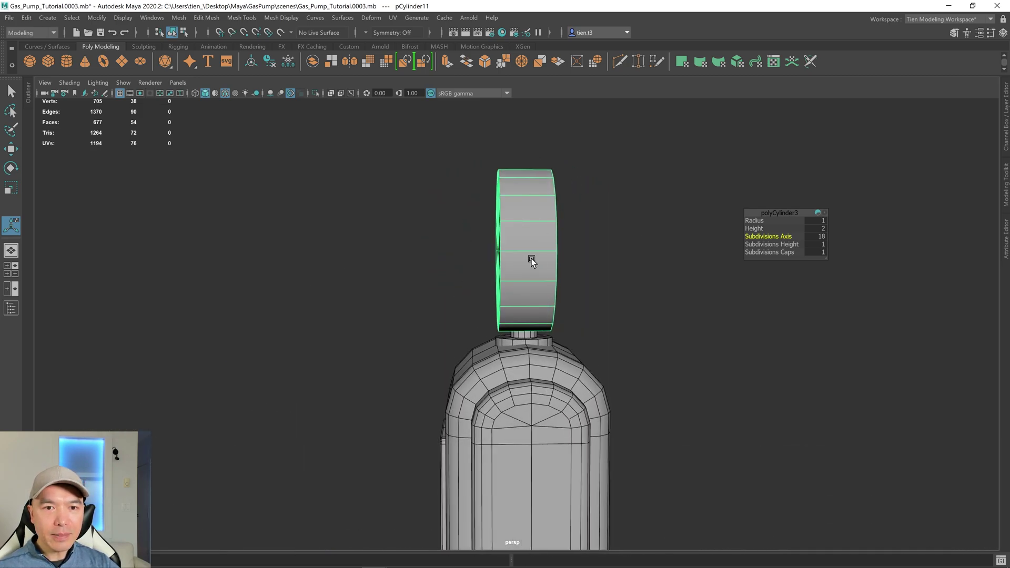
pyautogui.keyDown('alt'); pyautogui.moveTo(536, 216); pyautogui.dragTo(541, 191); pyautogui.keyUp('alt')
pyautogui.moveTo(542, 192); pyautogui.dragTo(540, 167, button='right')
pyautogui.doubleClick(505, 204)
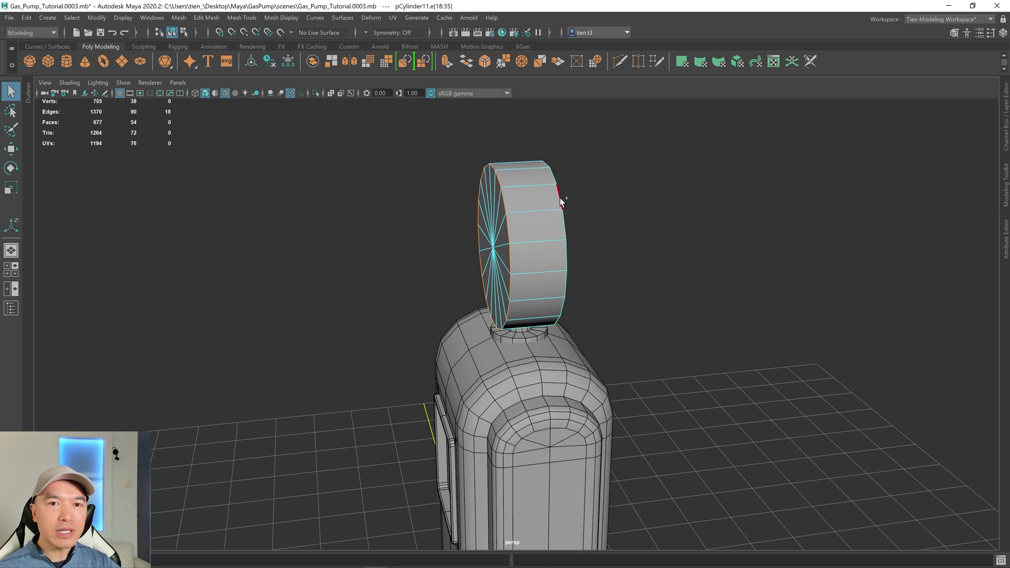
pyautogui.click(577, 205)
pyautogui.hotkey('ctrl', 'z')
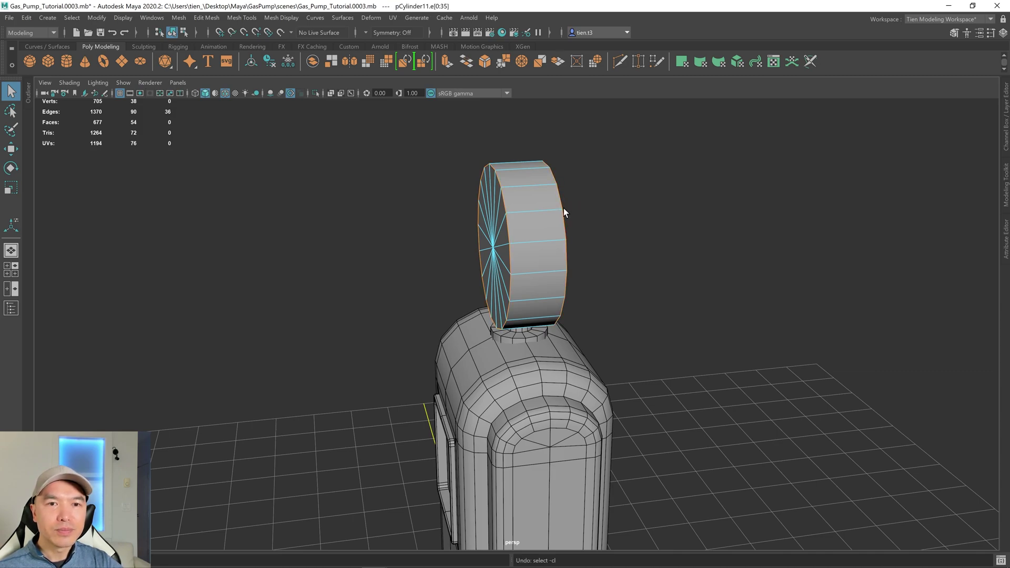
pyautogui.keyDown('shift'); pyautogui.moveTo(574, 200); pyautogui.dragTo(615, 202, button='right'); pyautogui.keyUp('shift')
pyautogui.keyDown('alt'); pyautogui.moveTo(683, 230); pyautogui.dragTo(807, 218); pyautogui.keyUp('alt')
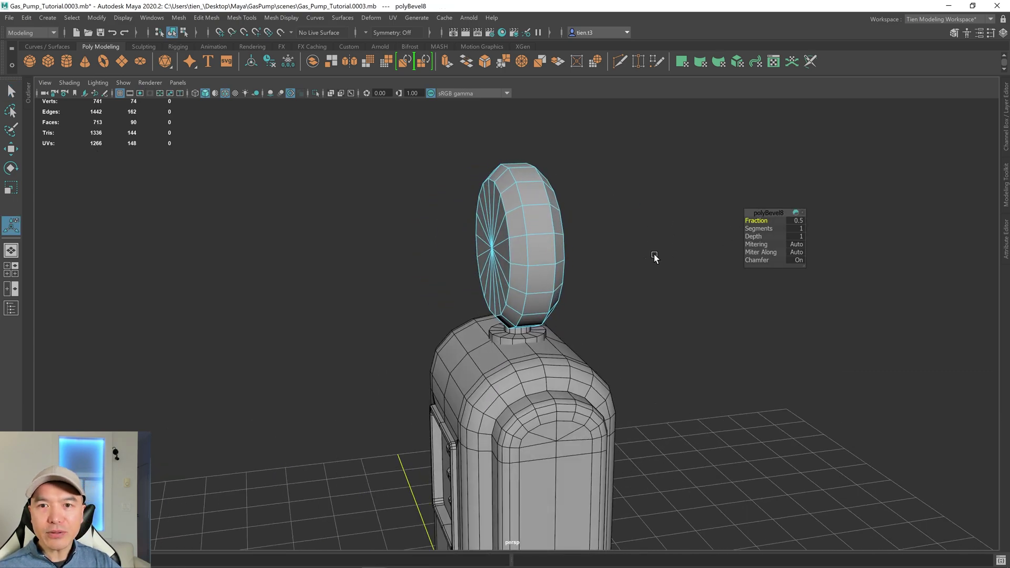
pyautogui.click(633, 249)
pyautogui.scroll(-10, 637, 247)
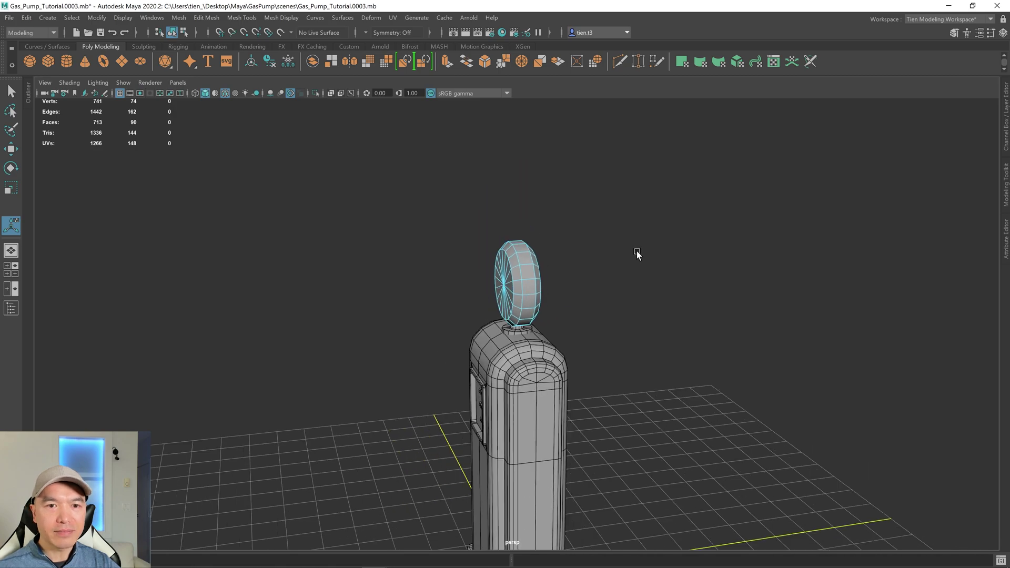
pyautogui.moveTo(627, 267)
pyautogui.keyDown('alt'); pyautogui.mouseDown()
pyautogui.moveTo(661, 269)
pyautogui.moveTo(646, 269)
pyautogui.mouseUp(); pyautogui.keyUp('alt')
pyautogui.moveTo(581, 268); pyautogui.dragTo(649, 235, button='right')
pyautogui.scroll(2, 642, 253)
pyautogui.click(633, 311)
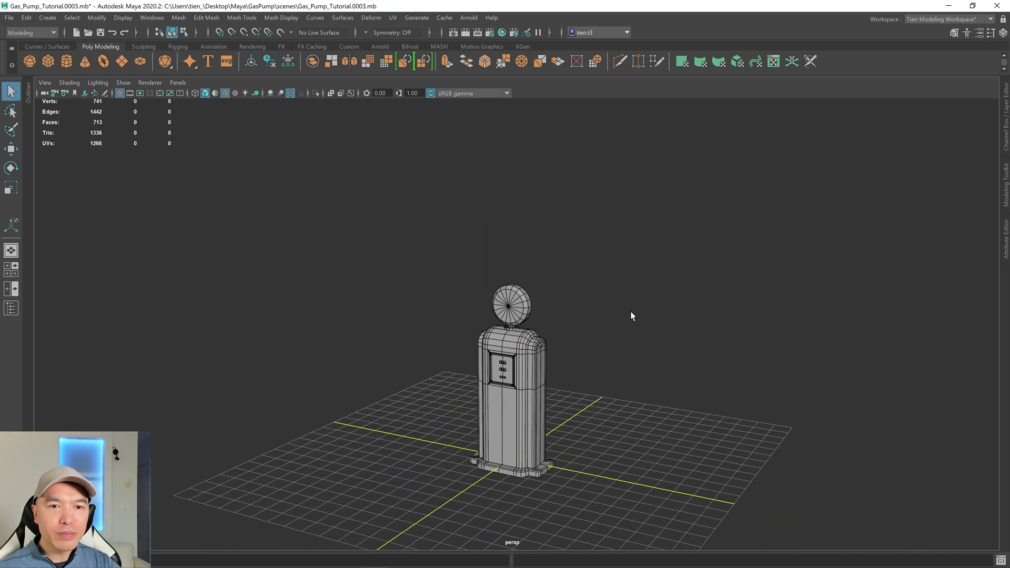
# Switch to the reference image board, examine the hose hood on the side of the blue pump, and return to Maya.
pyautogui.keyDown('alt'); pyautogui.moveTo(632, 311); pyautogui.dragTo(551, 221, button='middle'); pyautogui.keyUp('alt')
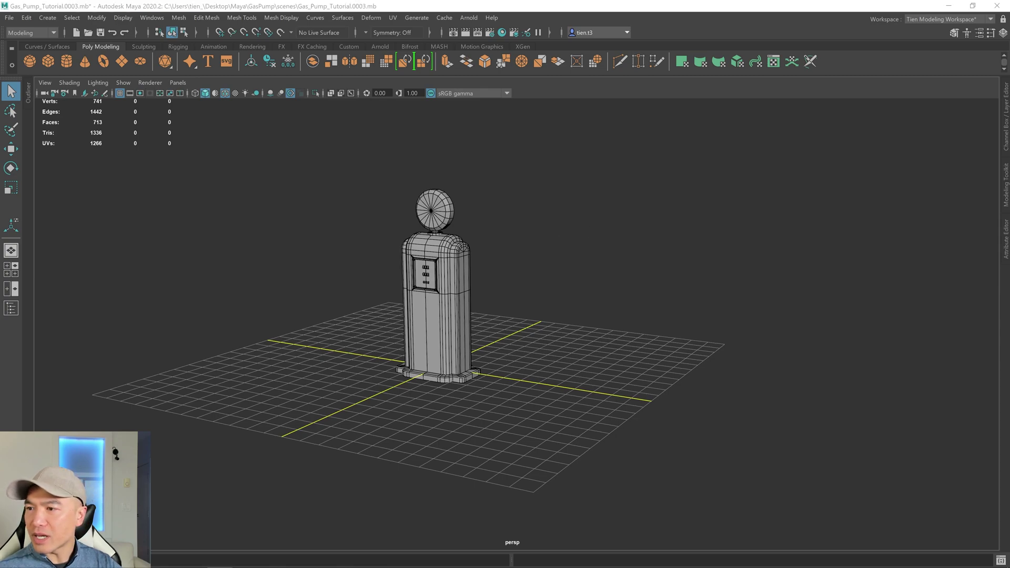
pyautogui.moveTo(1009, 252); pyautogui.dragTo(692, 193, button='right')
pyautogui.scroll(6, 722, 310)
pyautogui.moveTo(719, 290); pyautogui.dragTo(946, 115, button='middle')
pyautogui.moveTo(630, 410); pyautogui.dragTo(848, 169, button='middle')
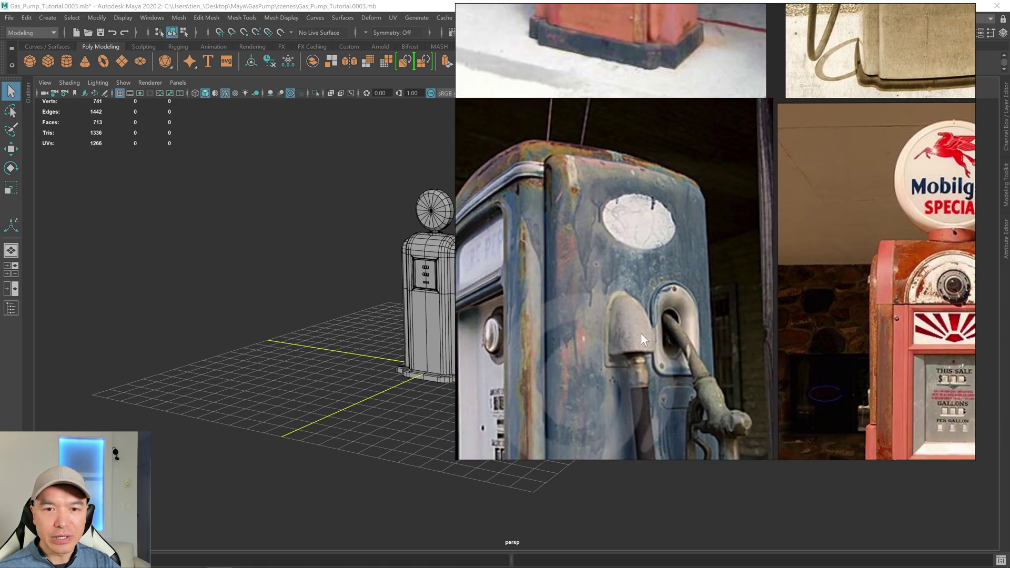
pyautogui.scroll(-1, 641, 332)
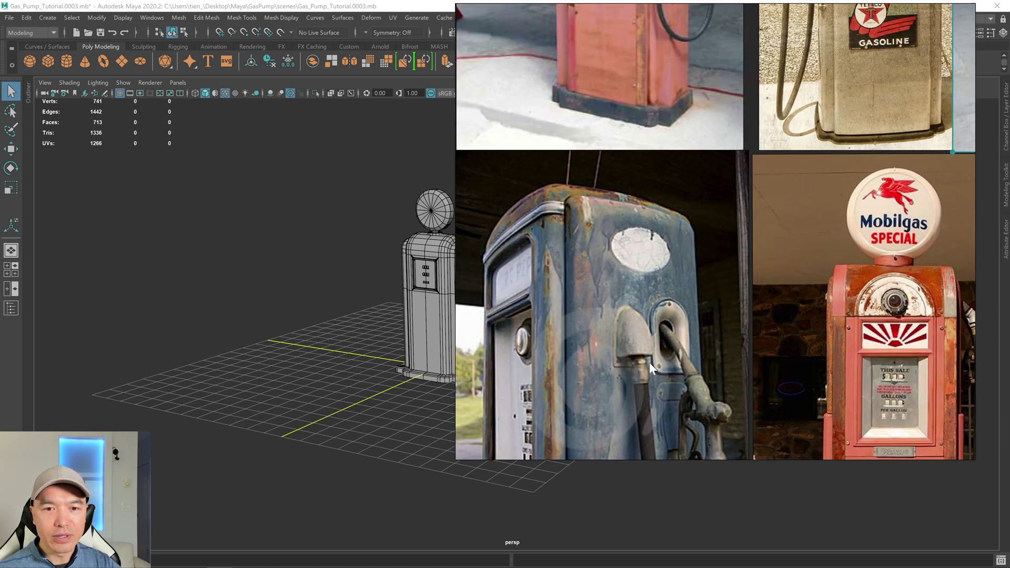
pyautogui.hotkey('alt', 'Tab')
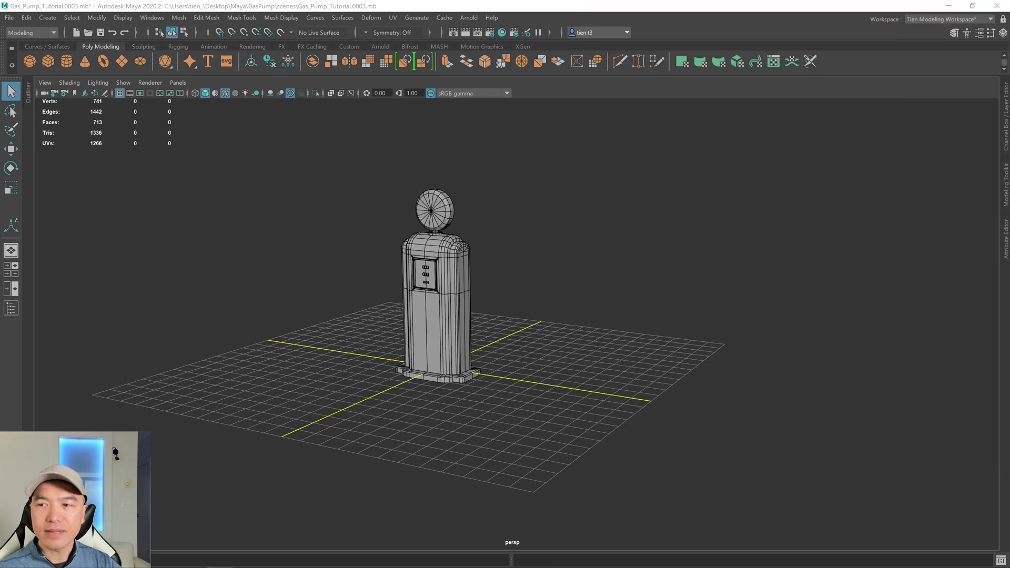
# Create a polygon cube and move it sideways along X until it stands beside the gas pump.
pyautogui.moveTo(609, 424)
pyautogui.keyDown('alt'); pyautogui.mouseDown()
pyautogui.moveTo(566, 406)
pyautogui.moveTo(609, 437)
pyautogui.mouseUp(); pyautogui.keyUp('alt')
pyautogui.click(48, 61)
pyautogui.press('w')
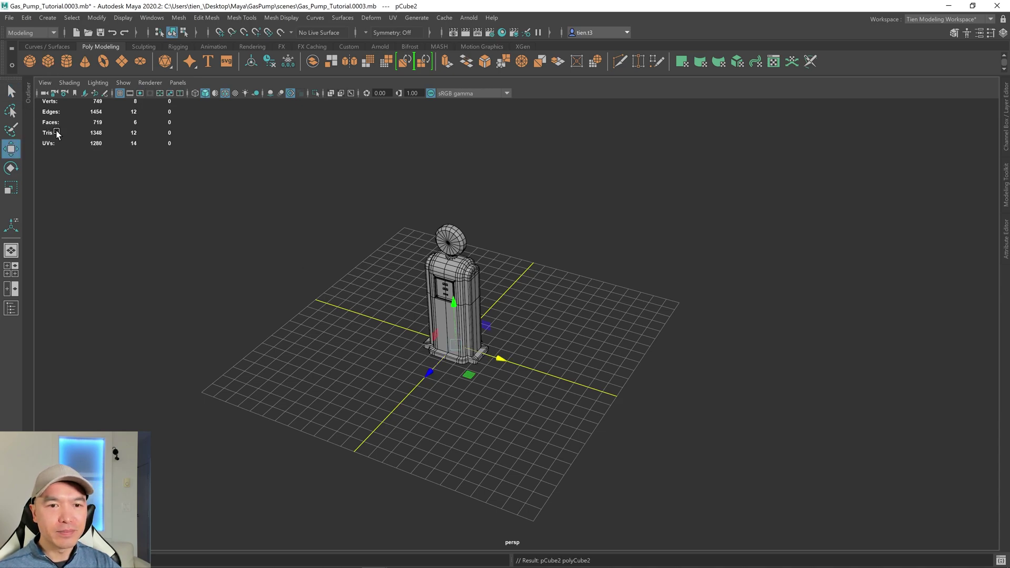
pyautogui.moveTo(504, 356); pyautogui.dragTo(536, 359)
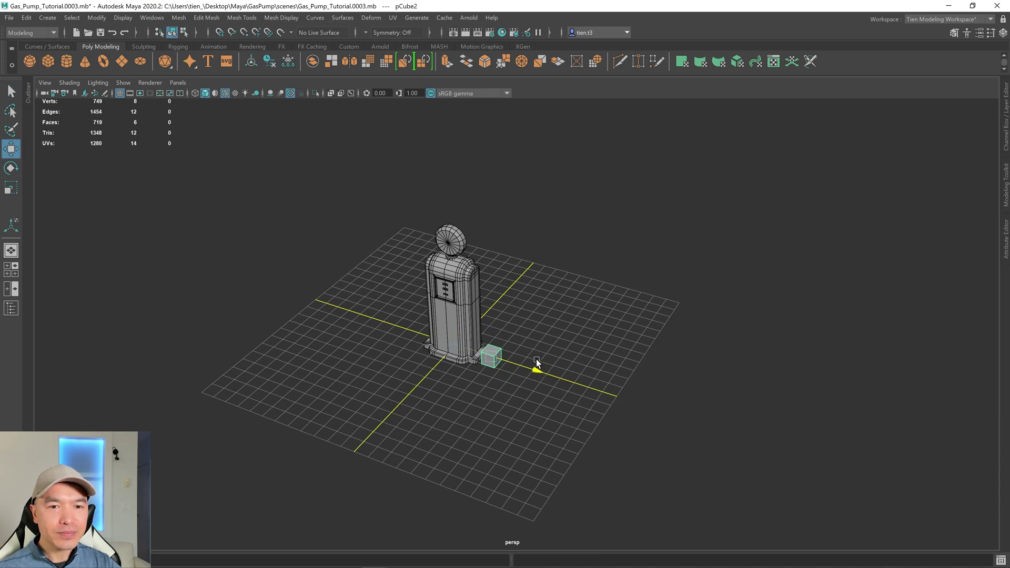
# Scale the cube down and position it above the ground next to the pump's side.
pyautogui.press('f')
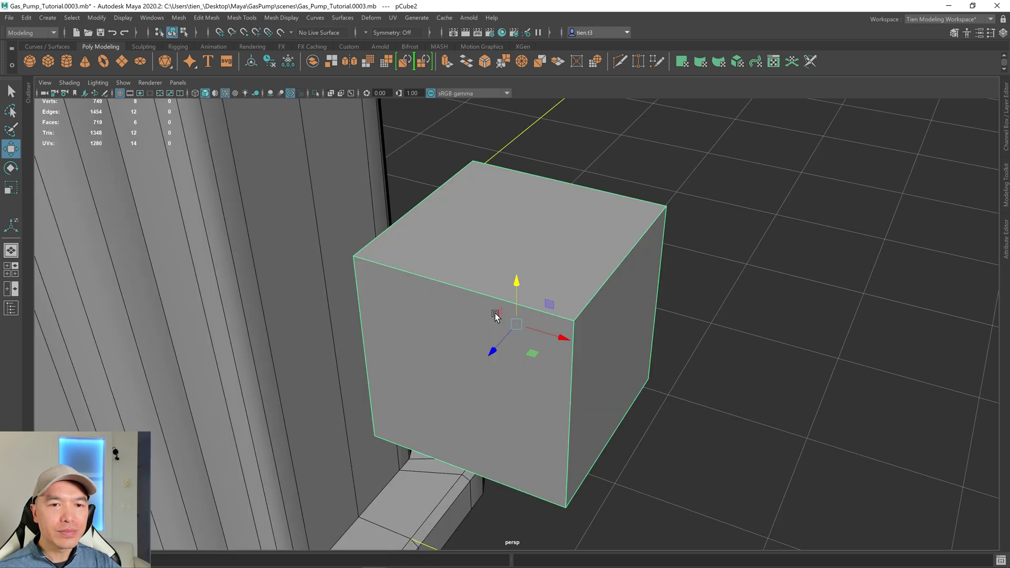
pyautogui.keyDown('alt'); pyautogui.moveTo(495, 317); pyautogui.dragTo(456, 307); pyautogui.keyUp('alt')
pyautogui.scroll(-4, 467, 304)
pyautogui.press('r')
pyautogui.moveTo(518, 324); pyautogui.dragTo(499, 351)
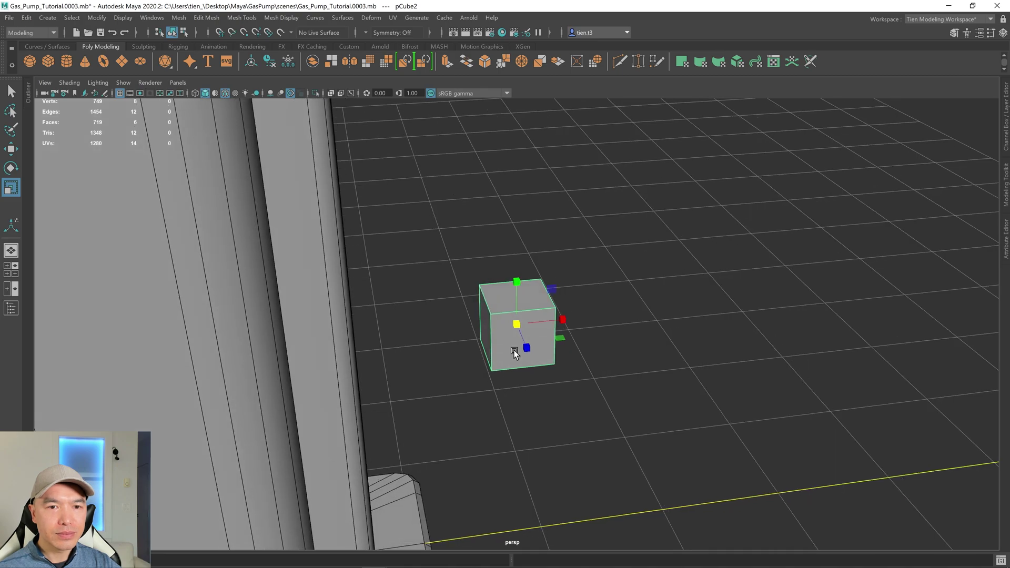
pyautogui.press('w')
pyautogui.moveTo(564, 323); pyautogui.dragTo(416, 341)
pyautogui.keyDown('alt'); pyautogui.moveTo(416, 341); pyautogui.dragTo(491, 309); pyautogui.keyUp('alt')
pyautogui.press('r')
pyautogui.moveTo(441, 280); pyautogui.dragTo(502, 306)
pyautogui.press('w')
pyautogui.keyDown('alt'); pyautogui.moveTo(524, 327); pyautogui.dragTo(487, 328); pyautogui.keyUp('alt')
pyautogui.keyDown('alt'); pyautogui.moveTo(466, 258); pyautogui.dragTo(584, 342); pyautogui.keyUp('alt')
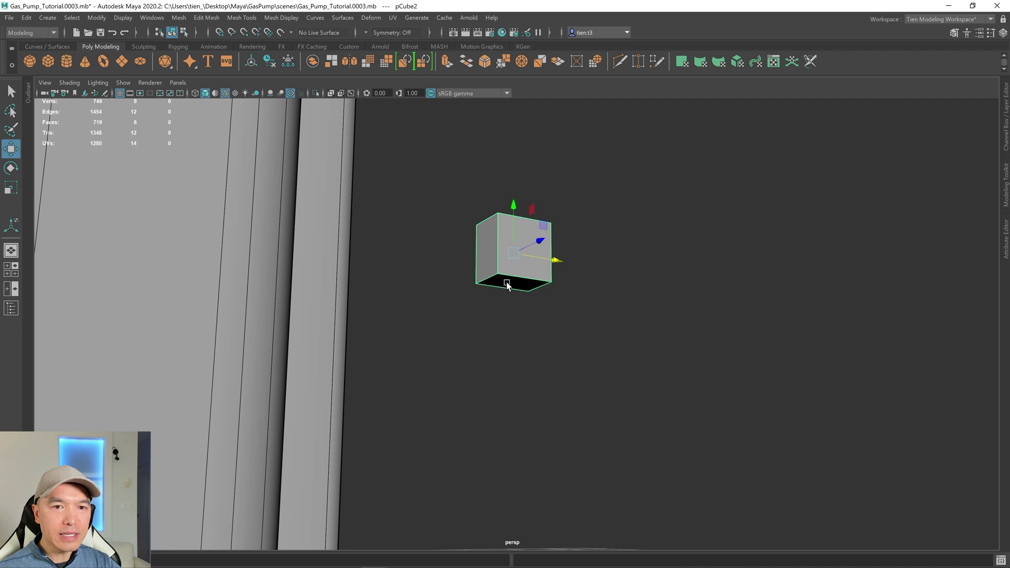
# Delete the cube's bottom face and the face pointing toward the pump.
pyautogui.moveTo(492, 194); pyautogui.dragTo(485, 256, button='right')
pyautogui.click(485, 257)
pyautogui.keyDown('alt'); pyautogui.moveTo(591, 322); pyautogui.dragTo(535, 284); pyautogui.keyUp('alt')
pyautogui.click(523, 277)
pyautogui.keyDown('alt'); pyautogui.moveTo(599, 290); pyautogui.dragTo(516, 263); pyautogui.keyUp('alt')
pyautogui.press('Delete')
pyautogui.moveTo(516, 264); pyautogui.dragTo(537, 232, button='right')
pyautogui.keyDown('alt'); pyautogui.moveTo(537, 232); pyautogui.dragTo(546, 256); pyautogui.keyUp('alt')
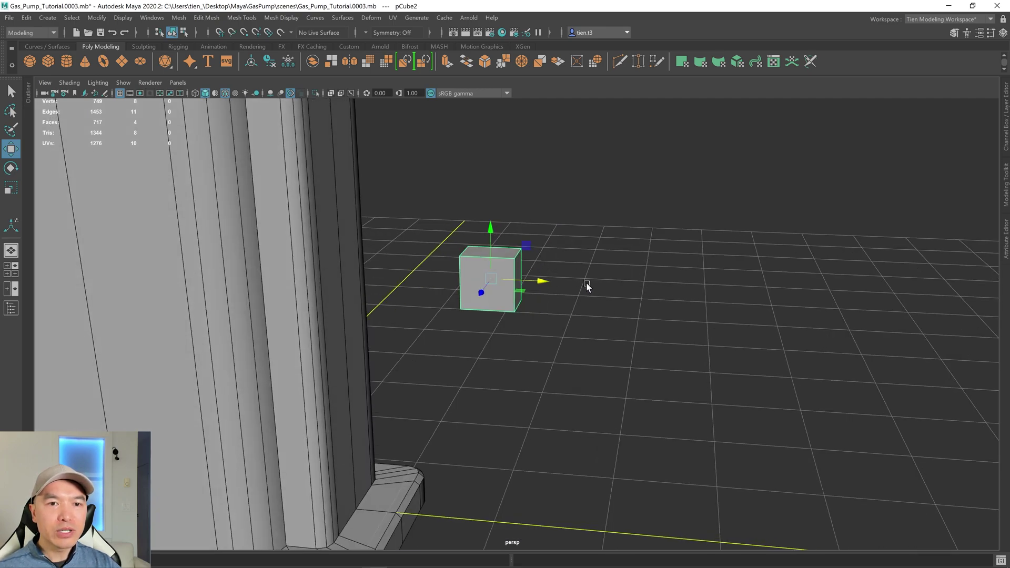
# Turn on the smooth mesh preview for the open cube and inspect its rounded shape.
pyautogui.press('3')
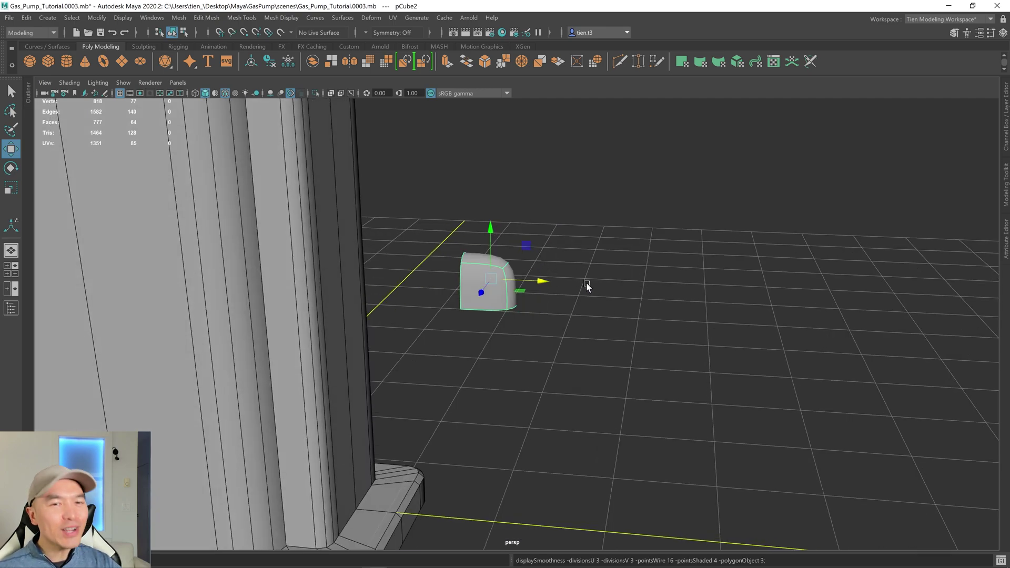
pyautogui.keyDown('alt'); pyautogui.moveTo(587, 285); pyautogui.dragTo(515, 275); pyautogui.keyUp('alt')
pyautogui.keyDown('alt'); pyautogui.moveTo(573, 295); pyautogui.dragTo(544, 300); pyautogui.keyUp('alt')
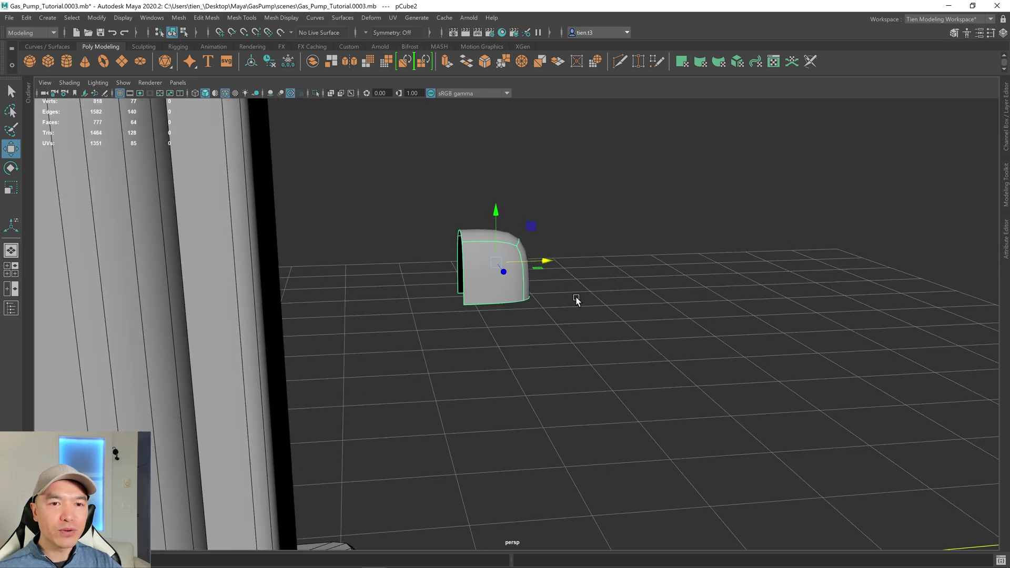
# Insert two edge loops into the open cube, one over its sides and top near the pump-facing opening, one near the bottom.
pyautogui.keyDown('shift'); pyautogui.moveTo(610, 216); pyautogui.dragTo(549, 216, button='right'); pyautogui.keyUp('shift')
pyautogui.click(461, 231)
pyautogui.keyDown('alt'); pyautogui.moveTo(525, 292); pyautogui.dragTo(493, 269); pyautogui.keyUp('alt')
pyautogui.keyDown('ctrl'); pyautogui.click(468, 244); pyautogui.keyUp('ctrl')
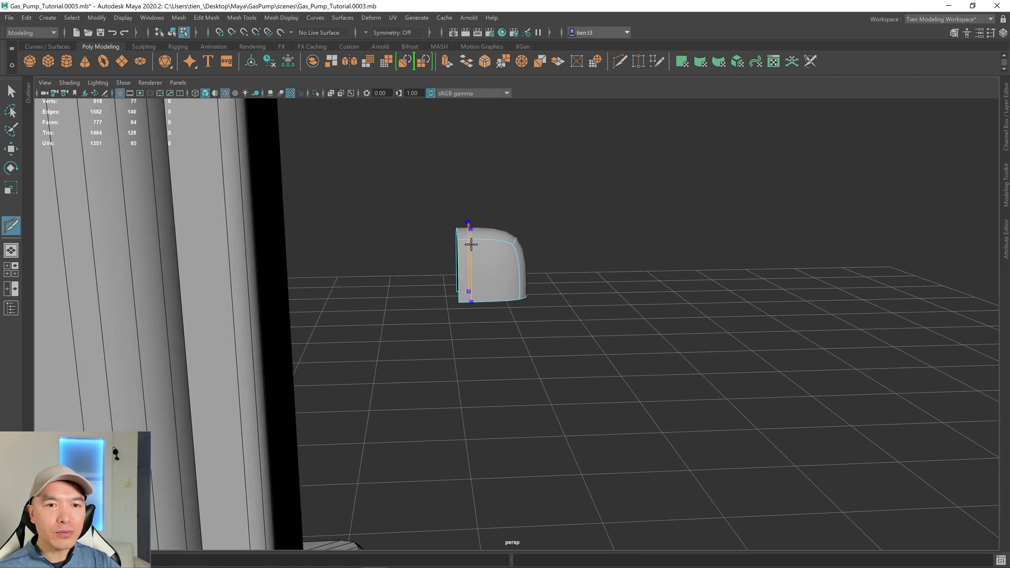
pyautogui.keyDown('ctrl'); pyautogui.click(471, 245); pyautogui.keyUp('ctrl')
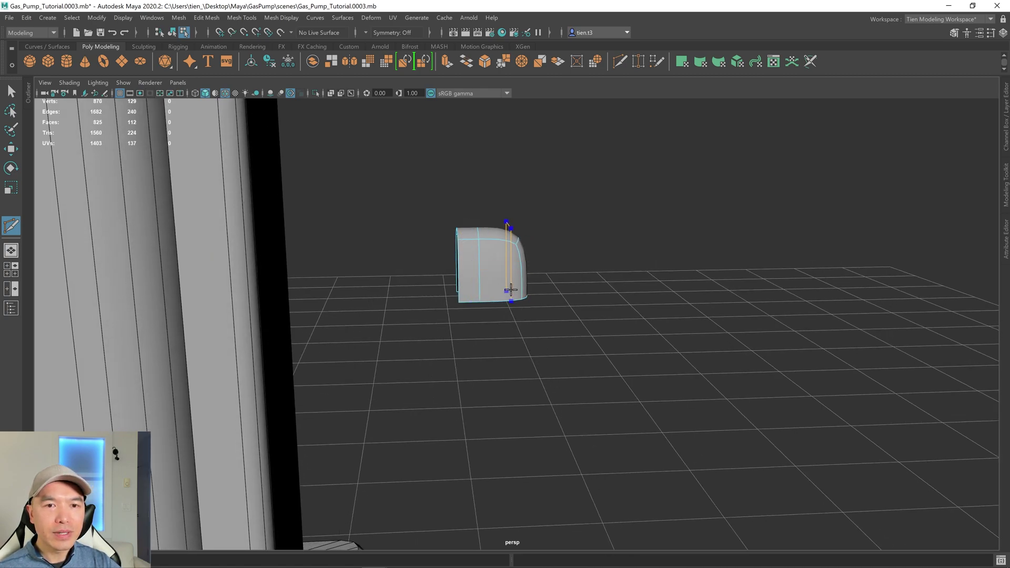
pyautogui.keyDown('ctrl'); pyautogui.click(513, 287); pyautogui.keyUp('ctrl')
pyautogui.keyDown('alt'); pyautogui.moveTo(514, 285); pyautogui.dragTo(541, 335); pyautogui.keyUp('alt')
pyautogui.click(482, 287)
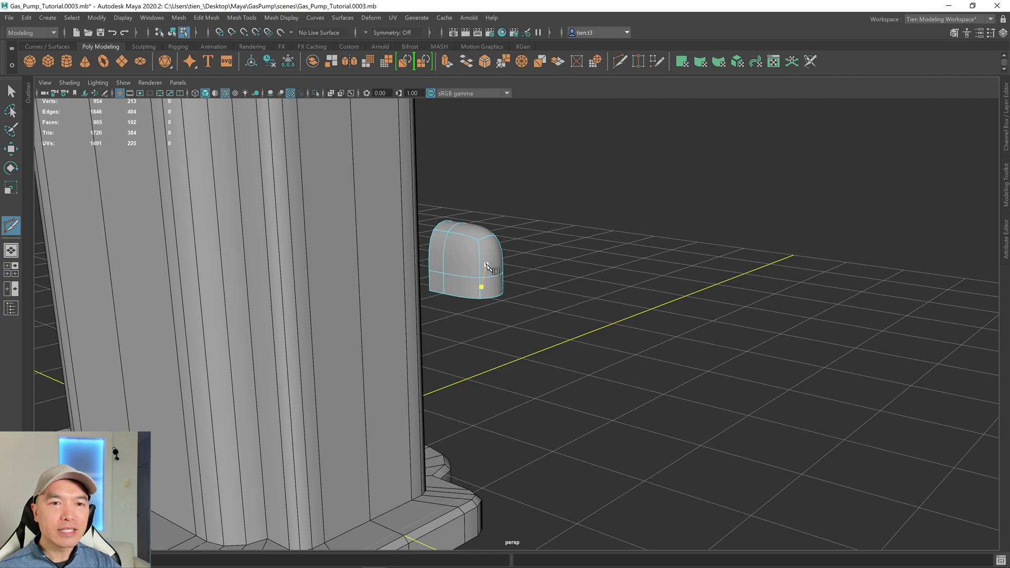
# Lower the cube's outer top edge so its top slopes down away from the pump, checking the shape in smooth preview.
pyautogui.press('1')
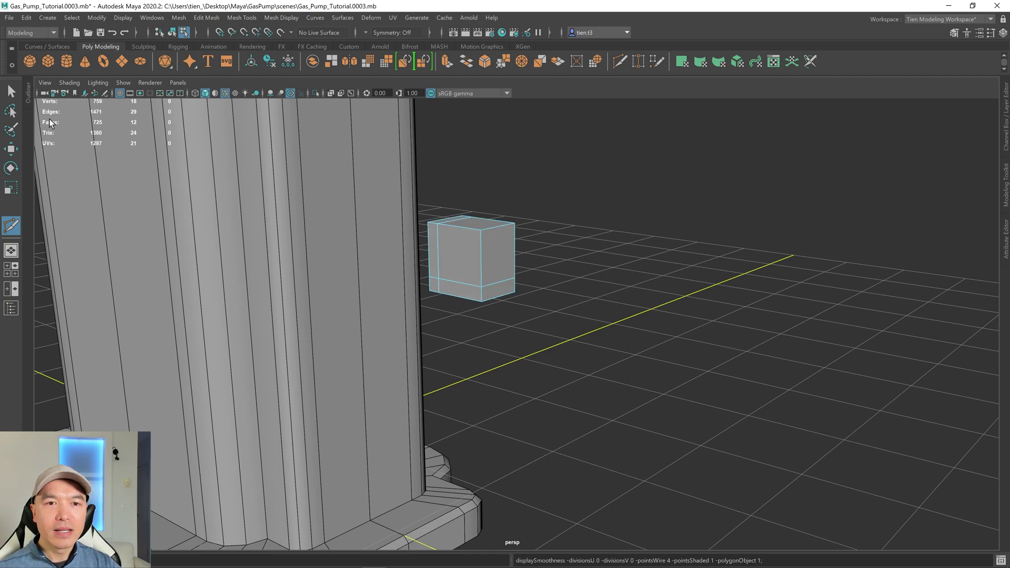
pyautogui.click(18, 88)
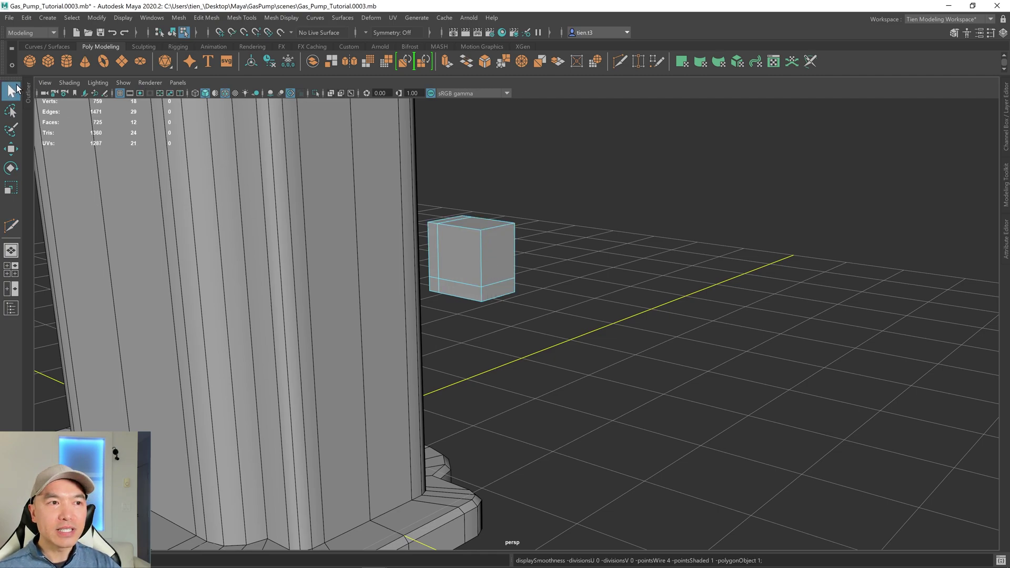
pyautogui.click(490, 225)
pyautogui.moveTo(576, 263)
pyautogui.keyDown('alt'); pyautogui.mouseDown()
pyautogui.moveTo(624, 242)
pyautogui.moveTo(589, 265)
pyautogui.mouseUp(); pyautogui.keyUp('alt')
pyautogui.press('3')
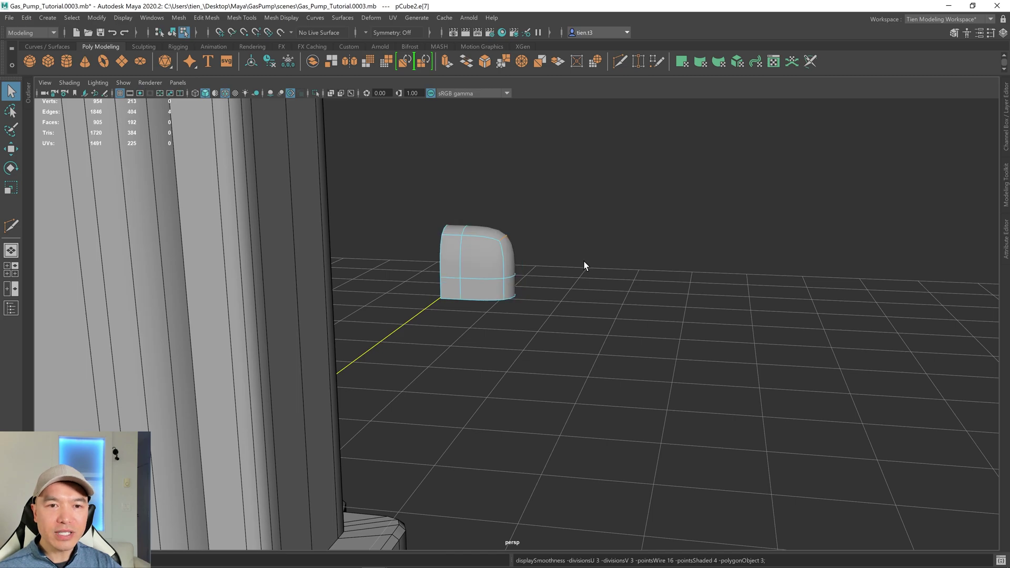
pyautogui.press('w')
pyautogui.moveTo(518, 179); pyautogui.dragTo(516, 191)
pyautogui.moveTo(585, 268)
pyautogui.keyDown('alt'); pyautogui.mouseDown()
pyautogui.moveTo(557, 278)
pyautogui.moveTo(597, 275)
pyautogui.moveTo(536, 293)
pyautogui.moveTo(570, 289)
pyautogui.moveTo(561, 292)
pyautogui.moveTo(592, 261)
pyautogui.mouseUp(); pyautogui.keyUp('alt')
pyautogui.press('1')
# Return the cube to object mode and apply Smooth to it with 1 division.
pyautogui.keyDown('alt'); pyautogui.moveTo(603, 301); pyautogui.dragTo(604, 323); pyautogui.keyUp('alt')
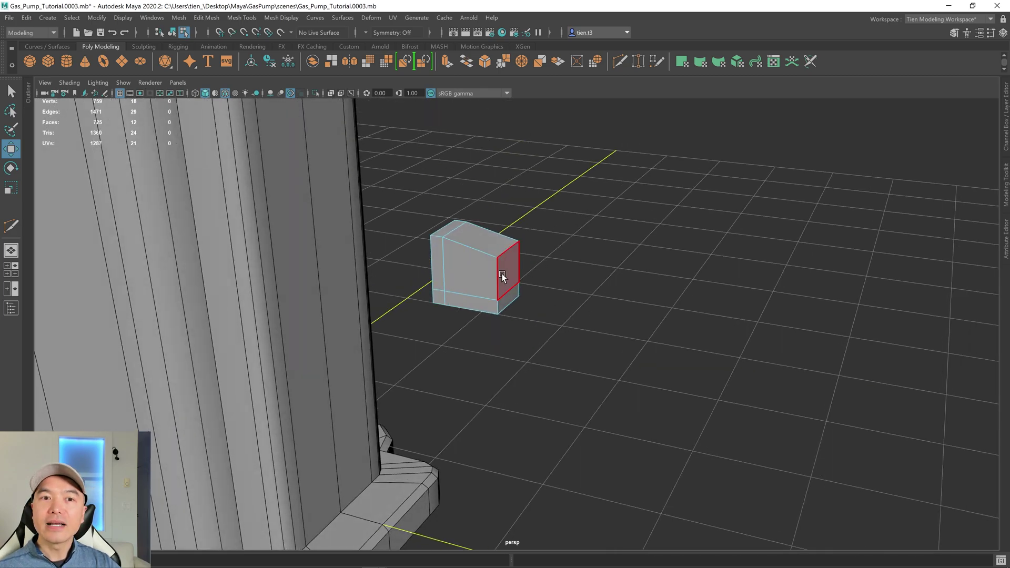
pyautogui.rightClick(473, 226)
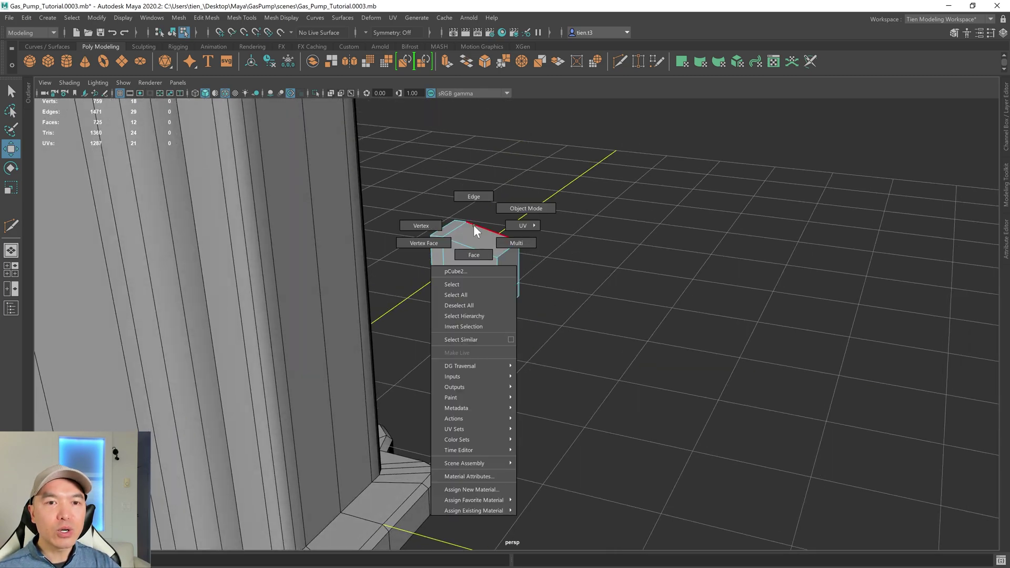
pyautogui.moveTo(473, 225); pyautogui.dragTo(592, 181, button='right')
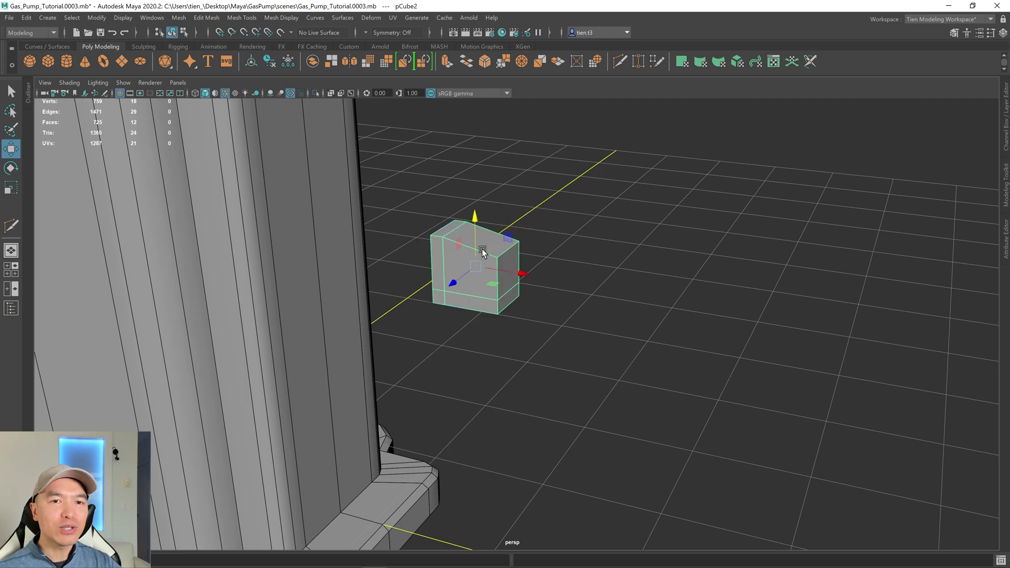
pyautogui.keyDown('shift'); pyautogui.rightClick(582, 210); pyautogui.keyUp('shift')
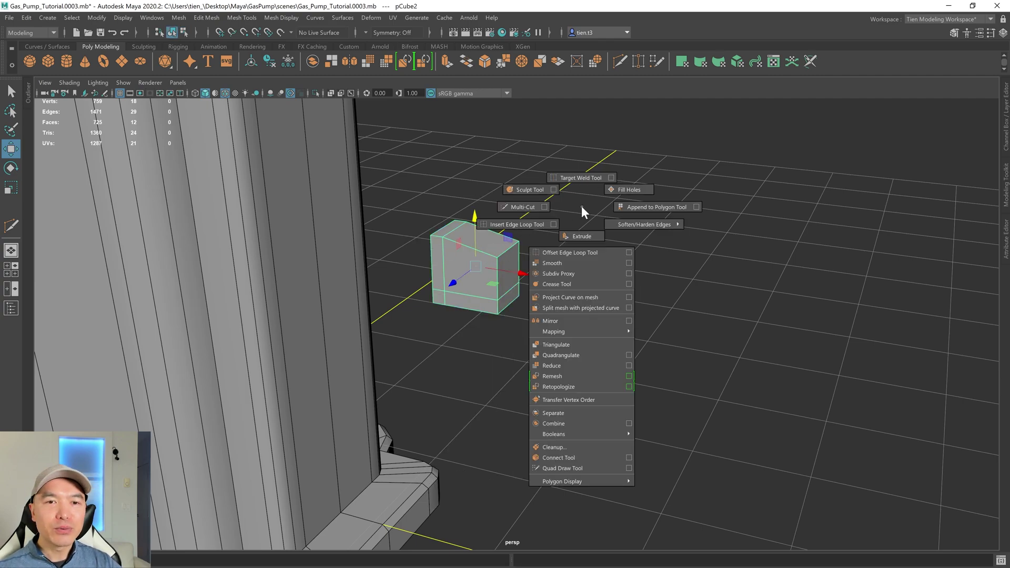
pyautogui.click(554, 264)
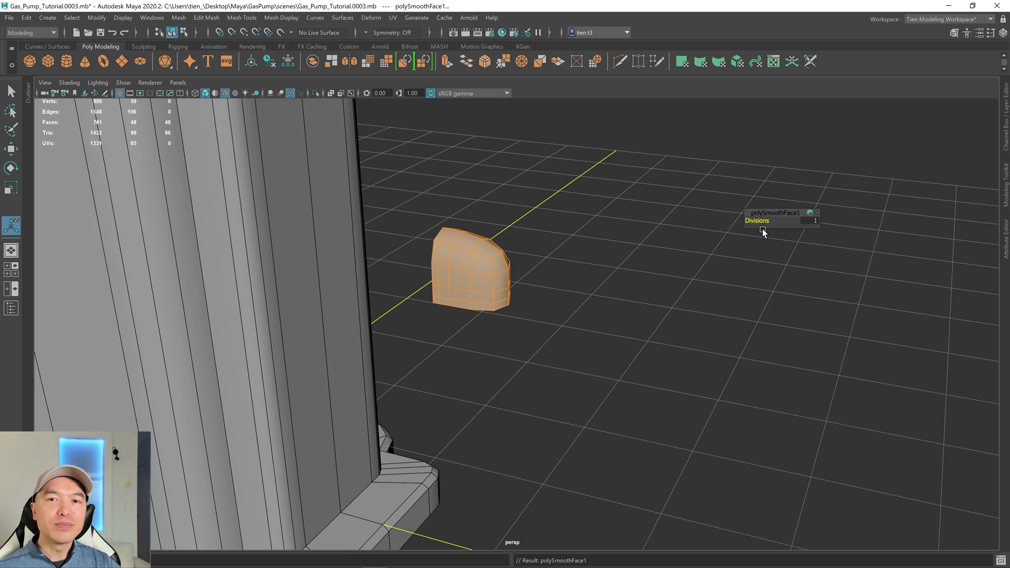
pyautogui.keyDown('alt'); pyautogui.moveTo(541, 300); pyautogui.dragTo(522, 284); pyautogui.keyUp('alt')
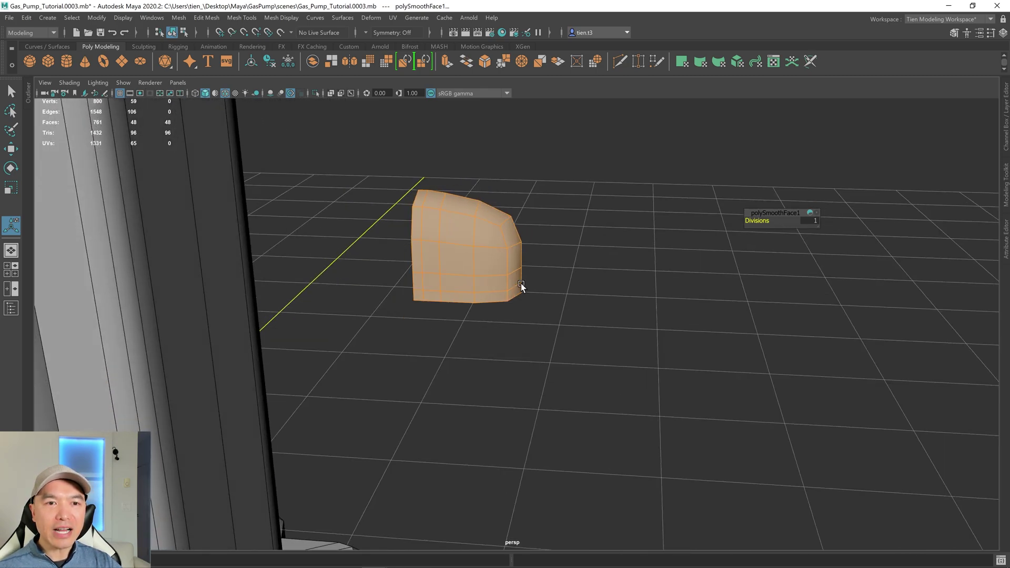
# Delete the hood's edge loop beside its pump-facing opening and the loop just above its bottom rim.
pyautogui.moveTo(457, 220); pyautogui.dragTo(466, 183, button='right')
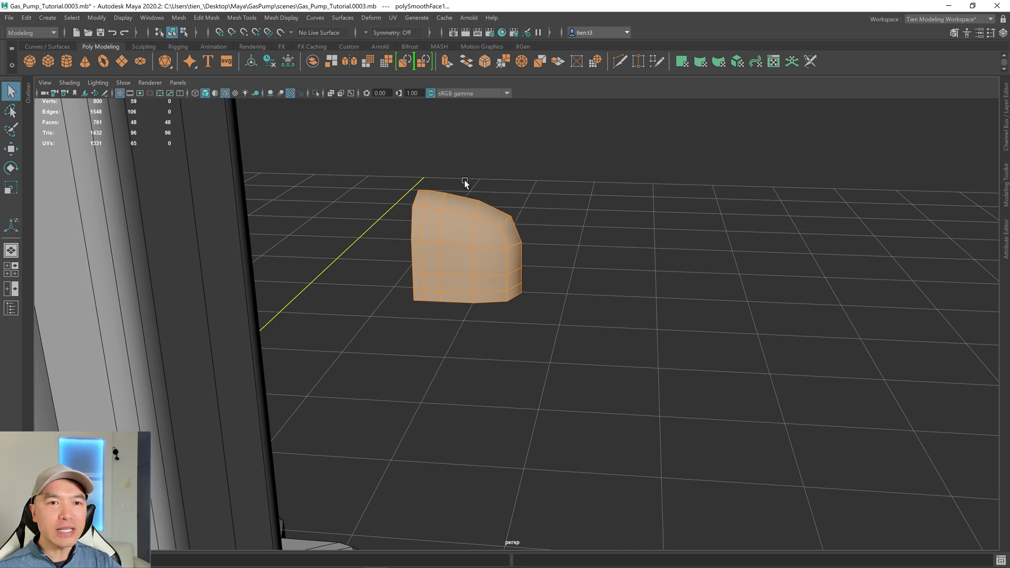
pyautogui.doubleClick(454, 293)
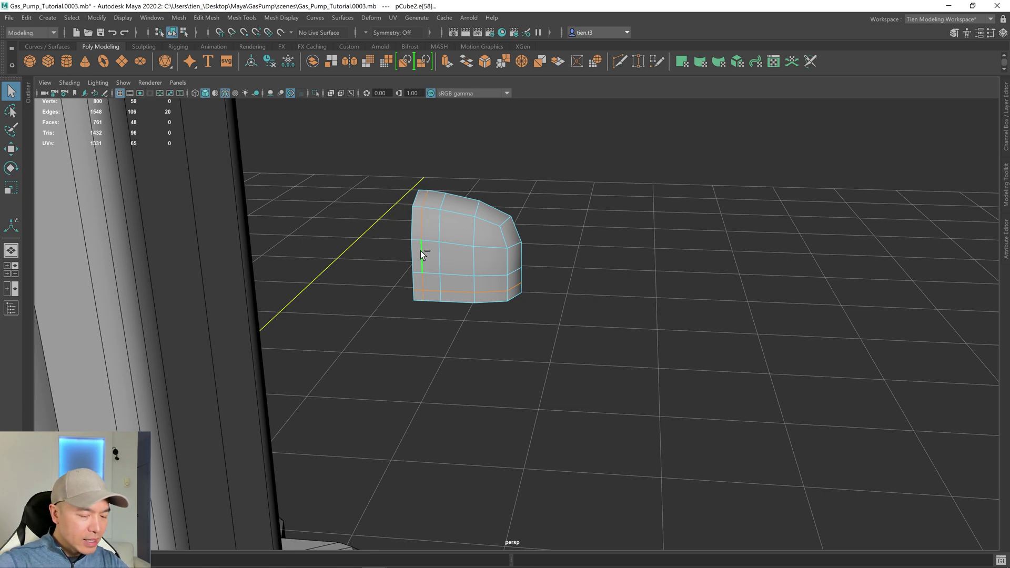
pyautogui.hotkey('ctrl', 'Delete')
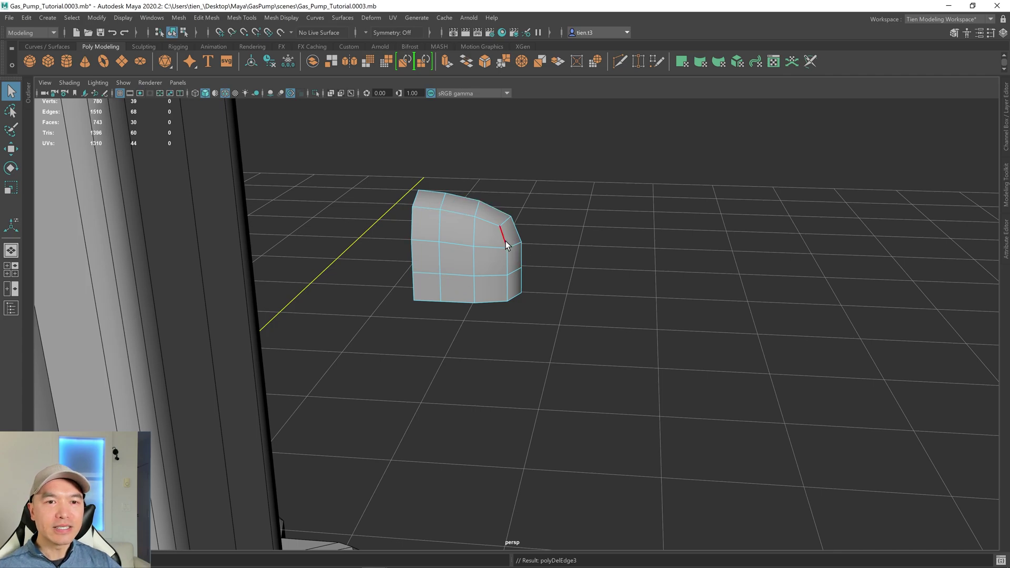
# Return the hood to object mode and compare its smooth preview with the unsmoothed low-poly shape from several angles.
pyautogui.keyDown('alt'); pyautogui.moveTo(506, 245); pyautogui.dragTo(469, 246); pyautogui.keyUp('alt')
pyautogui.moveTo(464, 226); pyautogui.dragTo(545, 192, button='right')
pyautogui.keyDown('alt'); pyautogui.moveTo(545, 192); pyautogui.dragTo(472, 249); pyautogui.keyUp('alt')
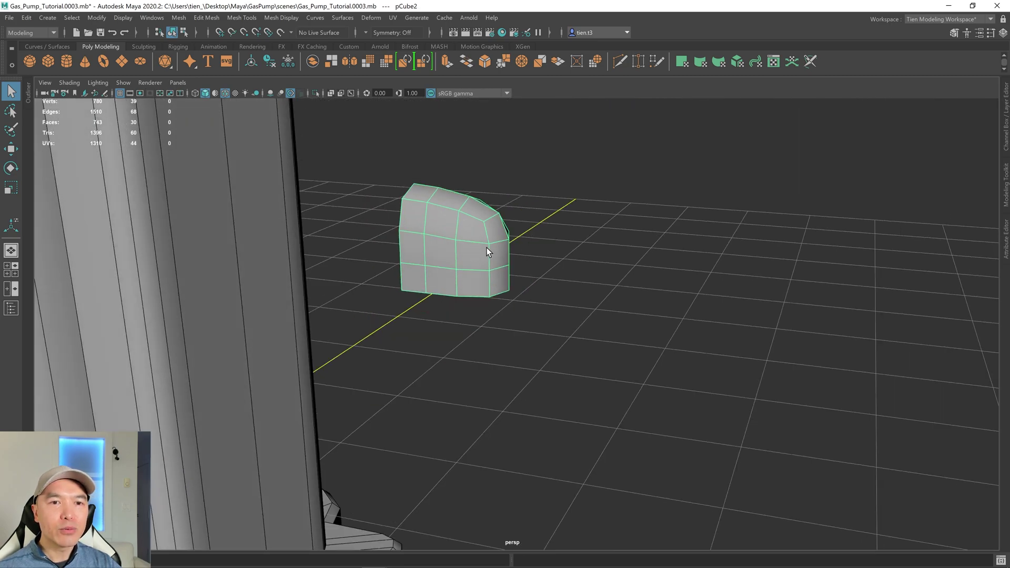
pyautogui.press('3')
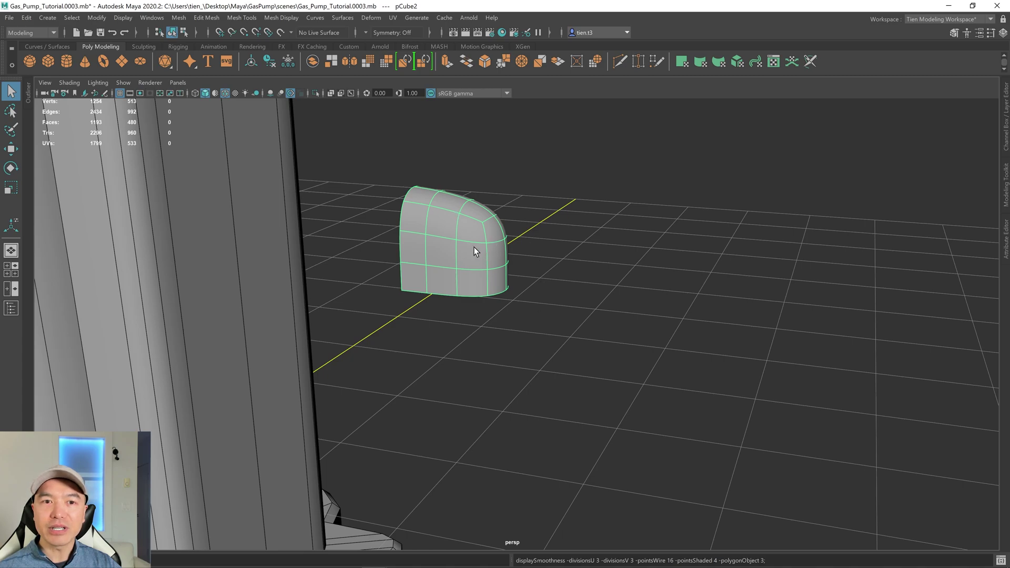
pyautogui.press('1')
pyautogui.keyDown('alt'); pyautogui.moveTo(462, 231); pyautogui.dragTo(451, 252); pyautogui.keyUp('alt')
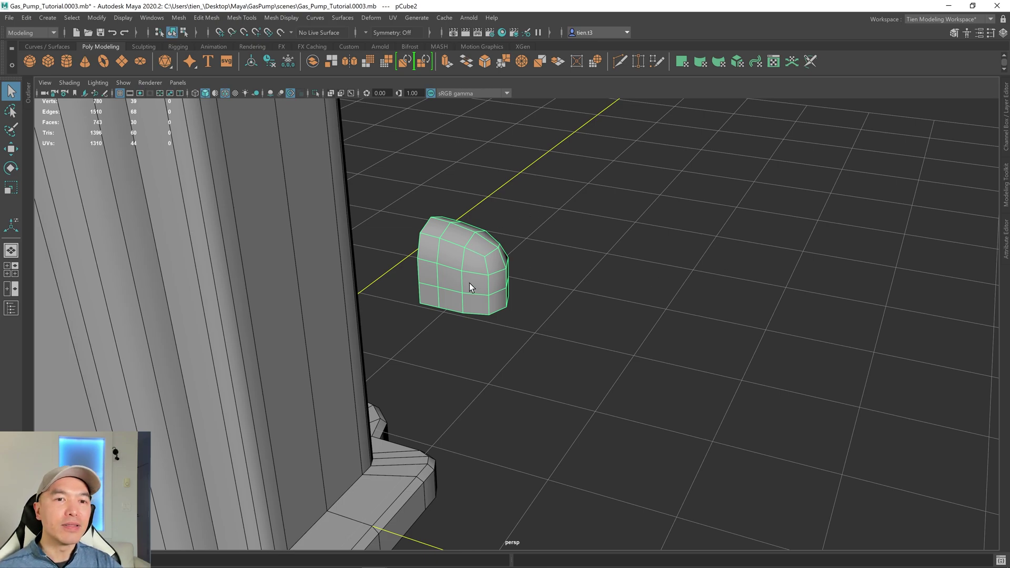
pyautogui.keyDown('alt'); pyautogui.moveTo(573, 296); pyautogui.dragTo(592, 284); pyautogui.keyUp('alt')
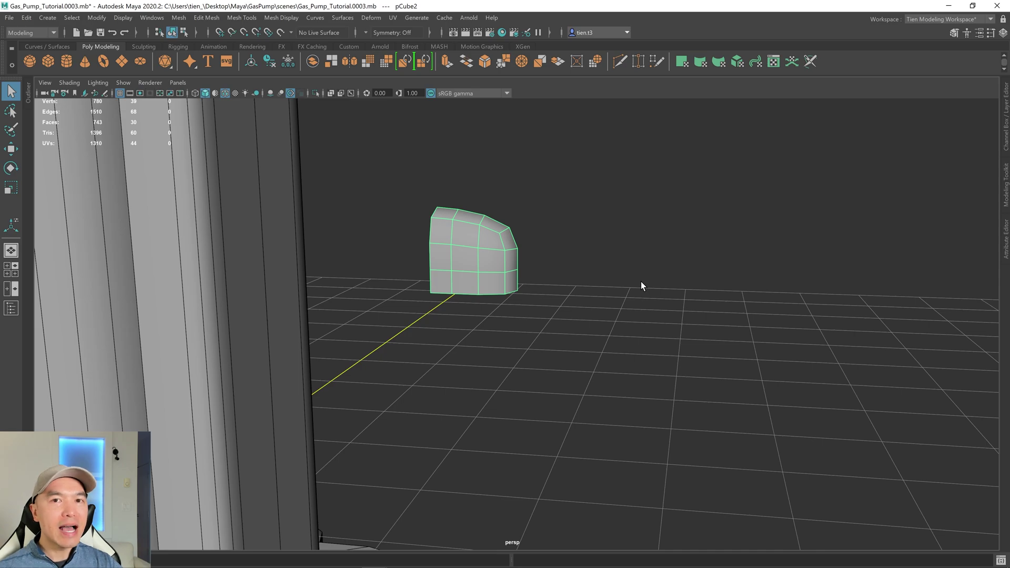
pyautogui.keyDown('alt'); pyautogui.moveTo(626, 284); pyautogui.dragTo(566, 306); pyautogui.keyUp('alt')
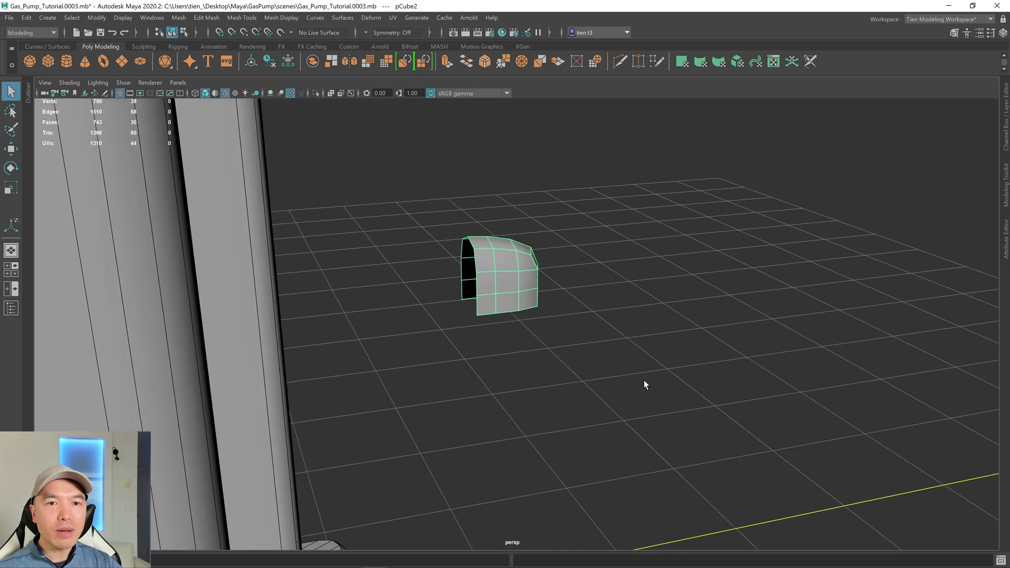
# Isolate the hood in the viewport and bring its open underside into view.
pyautogui.click(316, 93)
pyautogui.keyDown('alt'); pyautogui.moveTo(547, 316); pyautogui.dragTo(443, 335); pyautogui.keyUp('alt')
pyautogui.moveTo(415, 296)
pyautogui.keyDown('alt'); pyautogui.mouseDown()
pyautogui.moveTo(494, 295)
pyautogui.moveTo(493, 279)
pyautogui.mouseUp(); pyautogui.keyUp('alt')
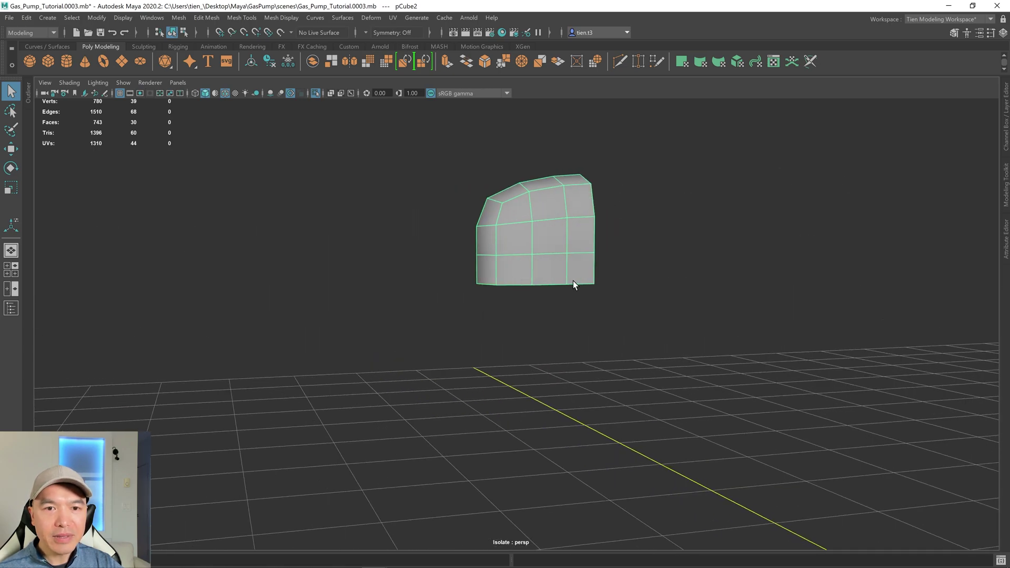
pyautogui.keyDown('alt'); pyautogui.moveTo(586, 285); pyautogui.dragTo(571, 306); pyautogui.keyUp('alt')
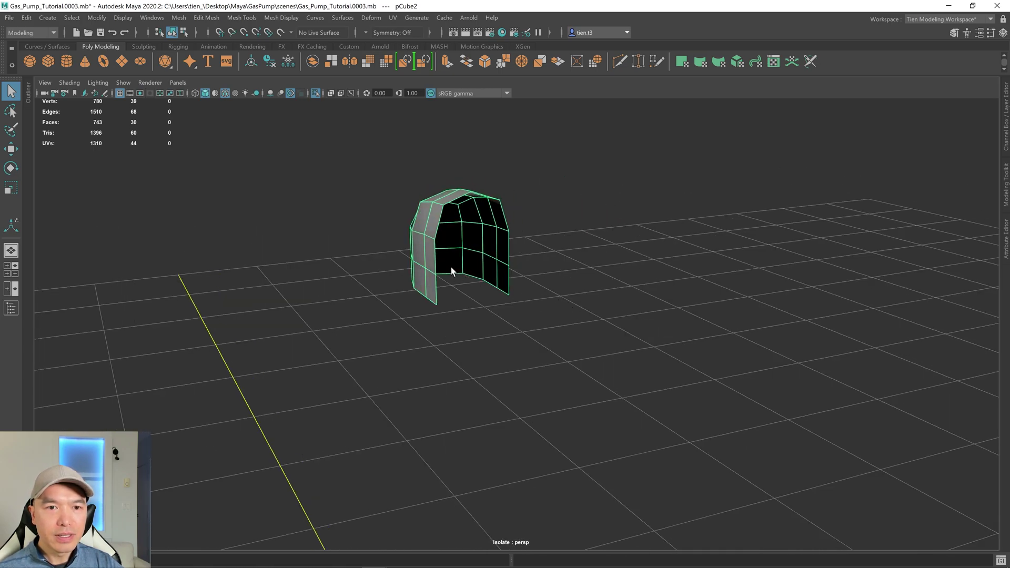
# Extrude the hood's bottom border edges inward with a Thickness of -0.095, leaving a gap along the middle.
pyautogui.moveTo(453, 260); pyautogui.dragTo(453, 232, button='right')
pyautogui.keyDown('alt'); pyautogui.moveTo(429, 279); pyautogui.dragTo(618, 298); pyautogui.keyUp('alt')
pyautogui.keyDown('ctrl'); pyautogui.moveTo(423, 265); pyautogui.dragTo(534, 298); pyautogui.keyUp('ctrl')
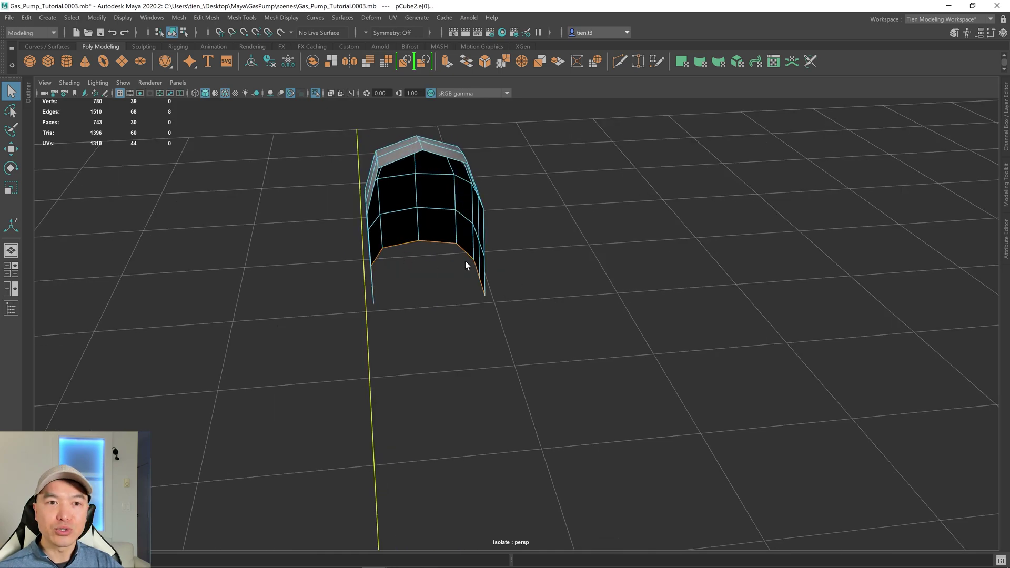
pyautogui.keyDown('shift'); pyautogui.rightClick(581, 221); pyautogui.keyUp('shift')
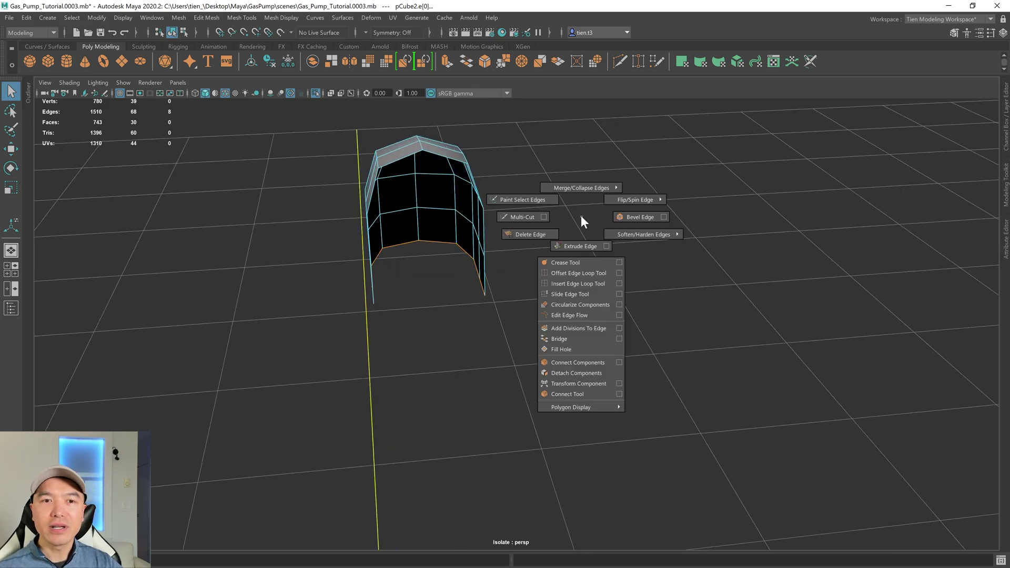
pyautogui.click(576, 245)
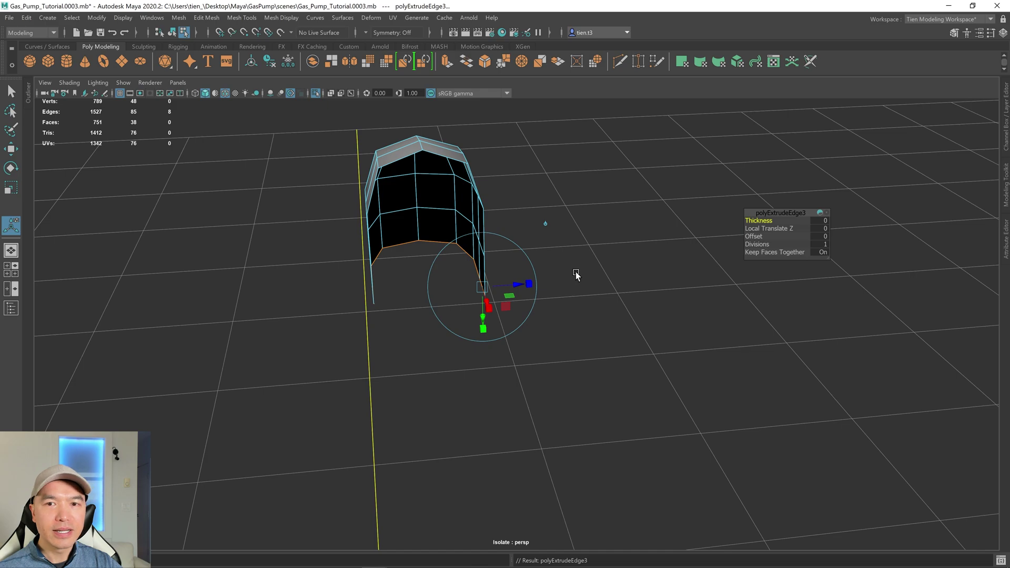
pyautogui.moveTo(759, 221); pyautogui.dragTo(737, 226)
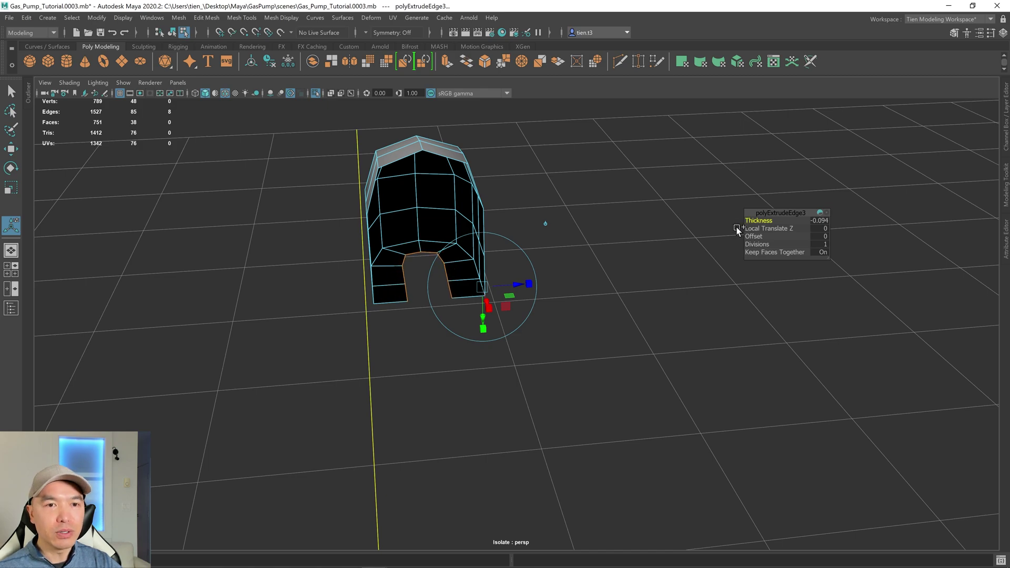
pyautogui.scroll(3, 599, 247)
pyautogui.keyDown('alt'); pyautogui.moveTo(602, 241); pyautogui.dragTo(648, 239, button='middle'); pyautogui.keyUp('alt')
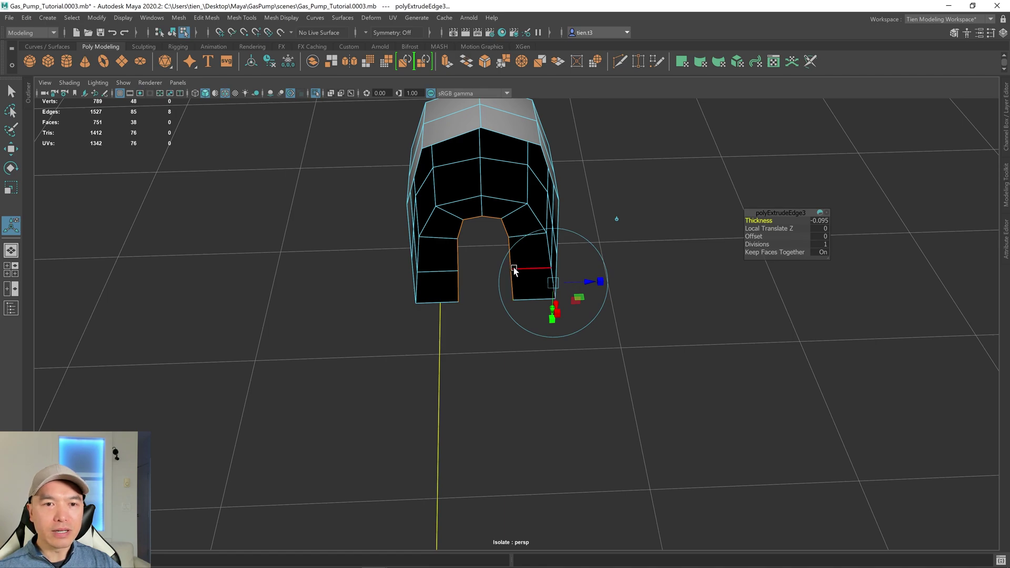
# Merge the opposite inner vertices of the extruded bottom to the center, row by row, closing the gap.
pyautogui.moveTo(491, 229); pyautogui.dragTo(486, 266, button='right')
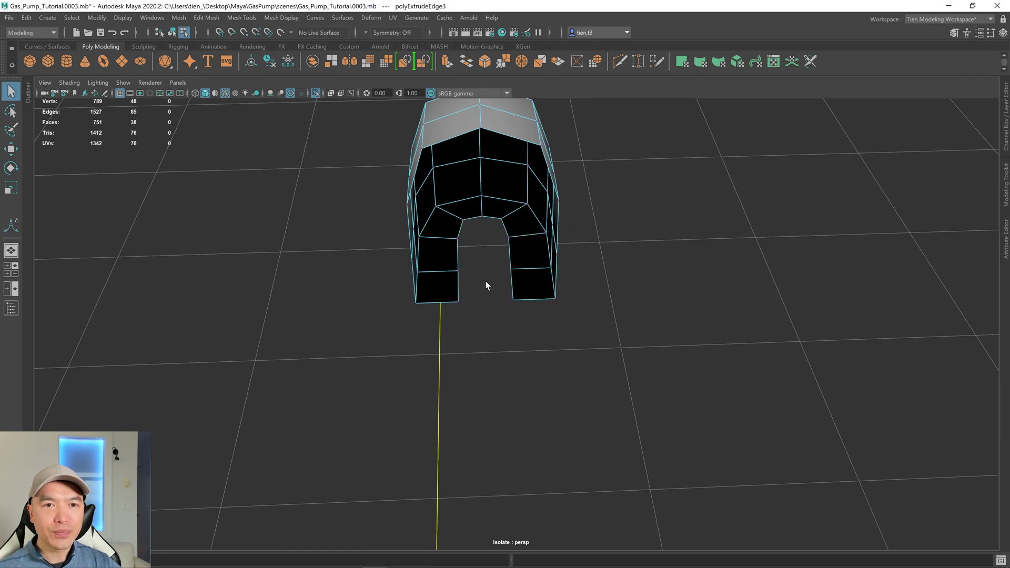
pyautogui.moveTo(531, 315); pyautogui.dragTo(531, 314)
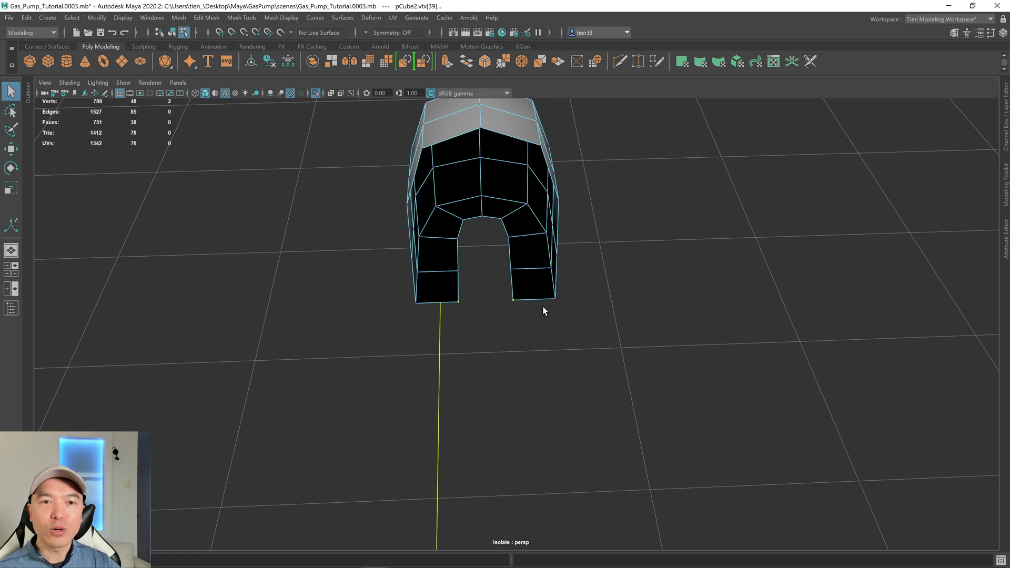
pyautogui.keyDown('shift'); pyautogui.moveTo(630, 259); pyautogui.dragTo(626, 207, button='right'); pyautogui.keyUp('shift')
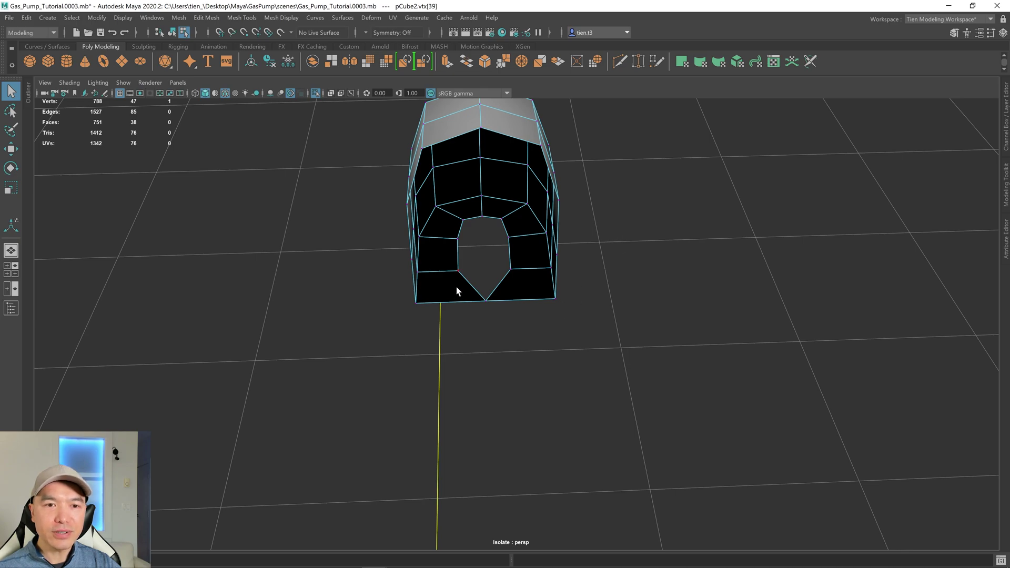
pyautogui.moveTo(450, 258); pyautogui.dragTo(519, 244)
pyautogui.press('g')
pyautogui.press('g')
pyautogui.moveTo(455, 210); pyautogui.dragTo(509, 222)
pyautogui.press('g')
# Delete the two surplus edges that meet at the centerline at the far end of the hood's bottom.
pyautogui.scroll(4, 506, 225)
pyautogui.scroll(2, 505, 266)
pyautogui.moveTo(430, 201); pyautogui.dragTo(436, 173, button='right')
pyautogui.click(432, 187)
pyautogui.keyDown('shift'); pyautogui.click(513, 180); pyautogui.keyUp('shift')
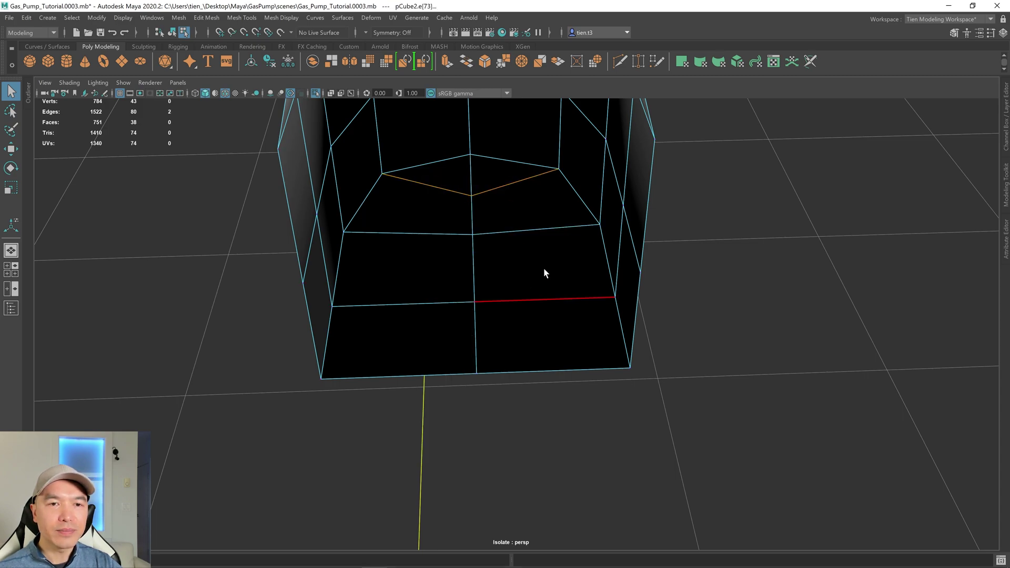
pyautogui.hotkey('ctrl', 'Delete')
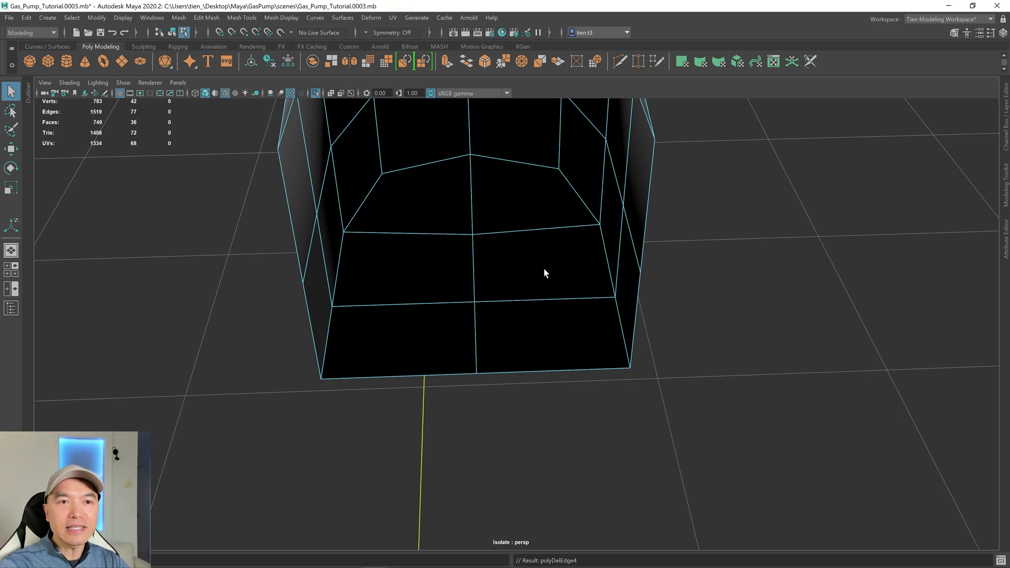
# Snap the off-line center vertex on the hood's bottom along one axis into line with its edge row.
pyautogui.moveTo(493, 183)
pyautogui.keyDown('alt'); pyautogui.mouseDown()
pyautogui.moveTo(507, 203)
pyautogui.moveTo(499, 216)
pyautogui.moveTo(564, 183)
pyautogui.moveTo(543, 180)
pyautogui.mouseUp(); pyautogui.keyUp('alt')
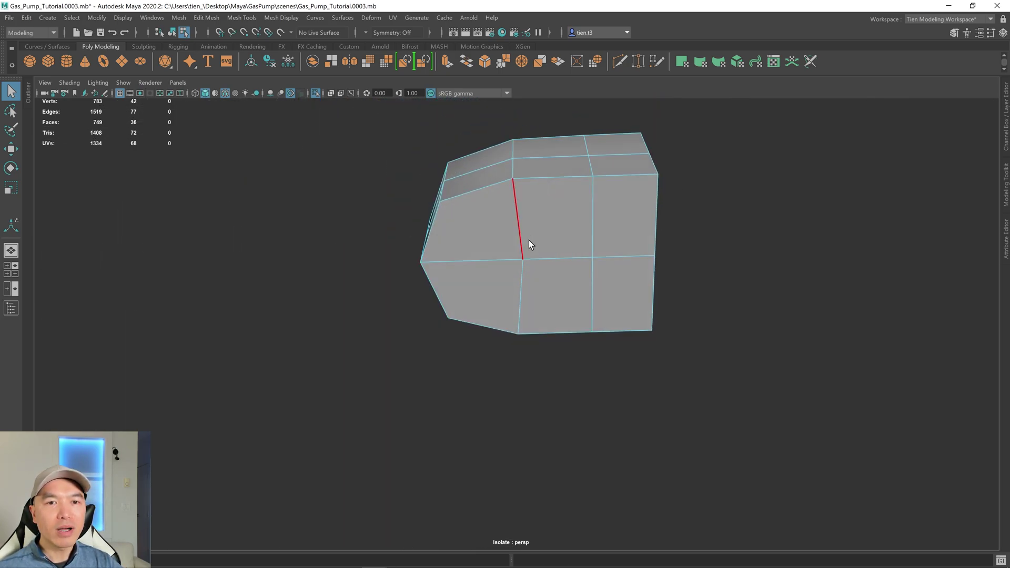
pyautogui.moveTo(539, 225); pyautogui.dragTo(484, 221, button='right')
pyautogui.click(523, 259)
pyautogui.press('w')
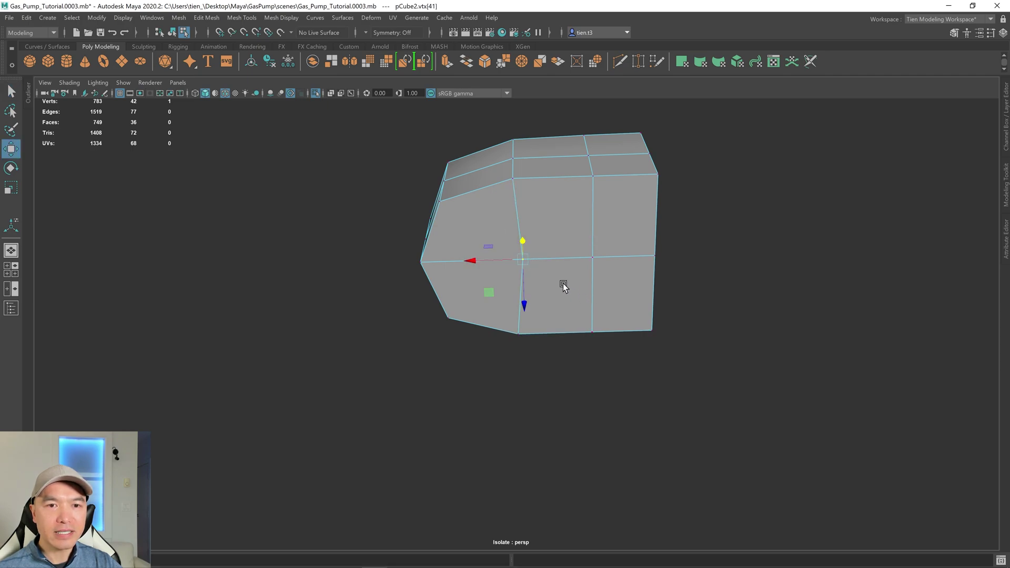
pyautogui.press('v')
pyautogui.moveTo(477, 262); pyautogui.dragTo(508, 322)
pyautogui.scroll(-2, 603, 282)
pyautogui.keyDown('alt'); pyautogui.moveTo(602, 284); pyautogui.dragTo(548, 304); pyautogui.keyUp('alt')
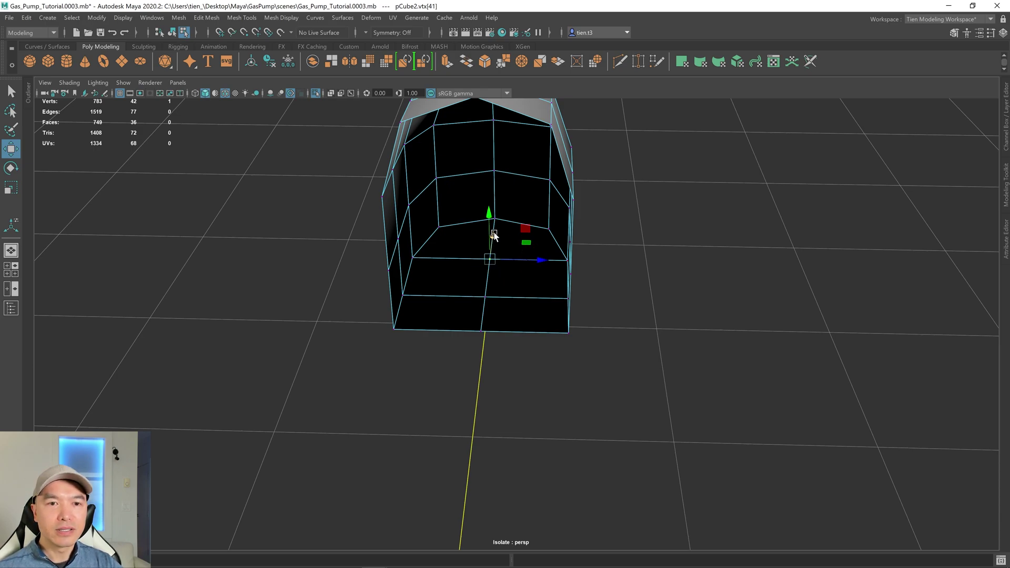
# Extrude the four bottom faces farthest from the pump-facing opening with an Offset of 0.072 to inset them.
pyautogui.rightClick(509, 221)
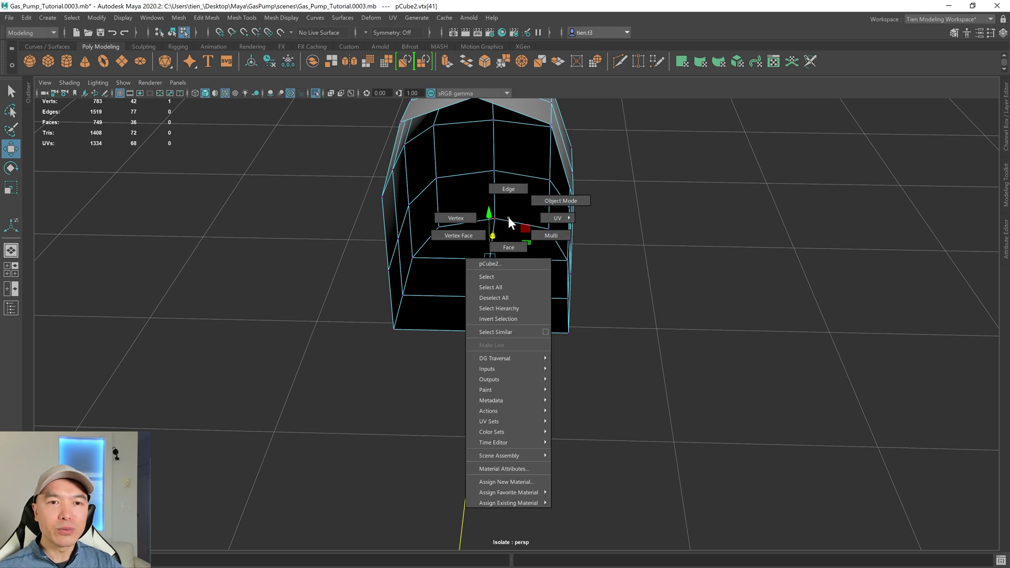
pyautogui.click(509, 248)
pyautogui.doubleClick(521, 283)
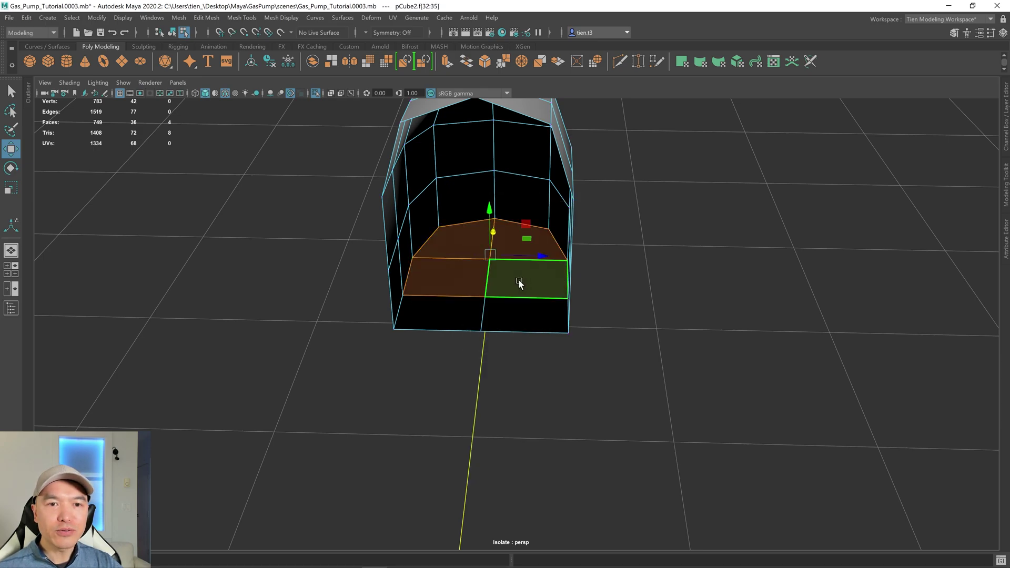
pyautogui.scroll(3, 548, 284)
pyautogui.keyDown('alt'); pyautogui.moveTo(502, 278); pyautogui.dragTo(526, 280); pyautogui.keyUp('alt')
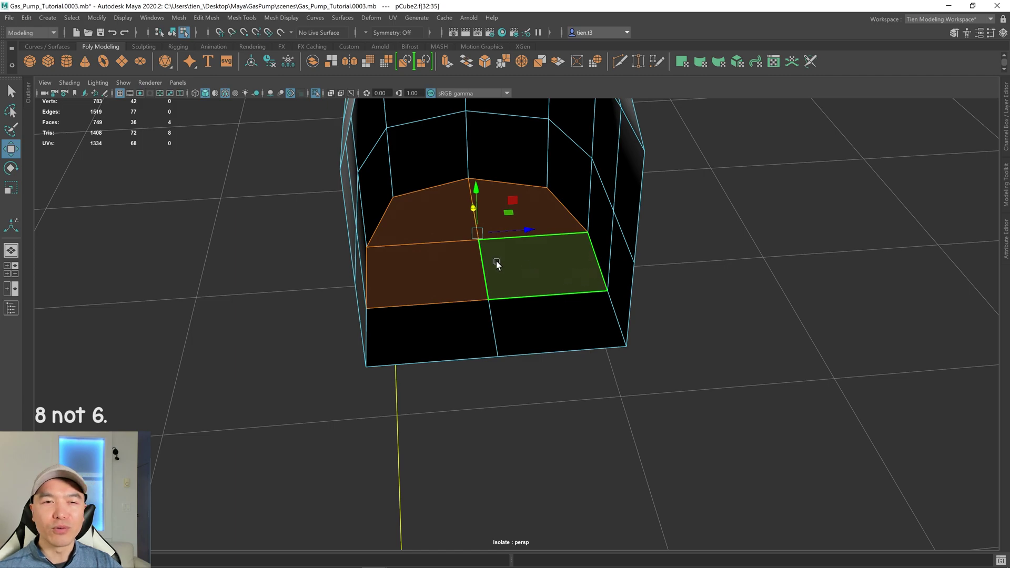
pyautogui.keyDown('alt'); pyautogui.moveTo(507, 245); pyautogui.dragTo(546, 234); pyautogui.keyUp('alt')
pyautogui.keyDown('shift'); pyautogui.rightClick(552, 197); pyautogui.keyUp('shift')
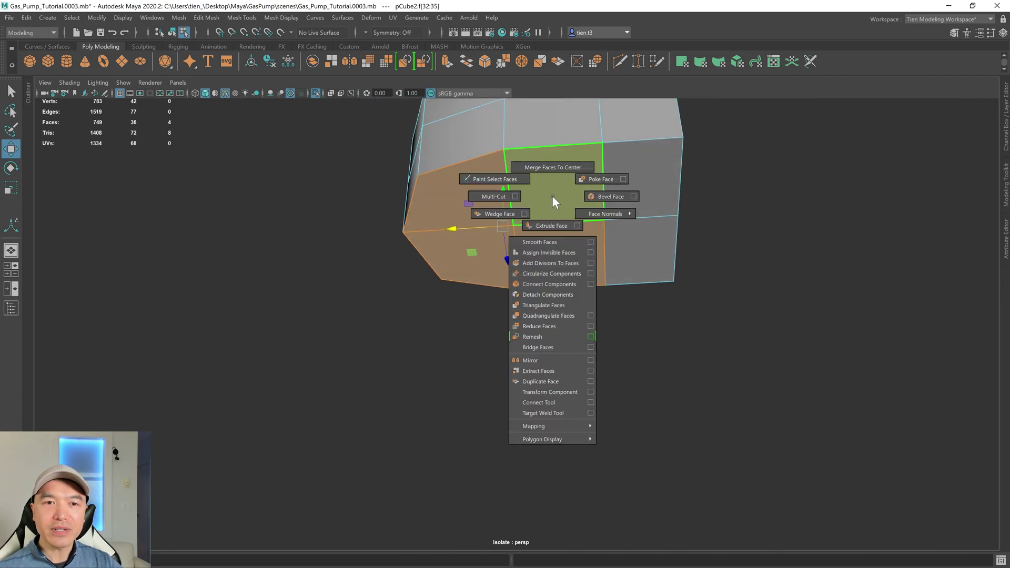
pyautogui.click(552, 226)
pyautogui.keyDown('alt'); pyautogui.moveTo(528, 241); pyautogui.dragTo(552, 239); pyautogui.keyUp('alt')
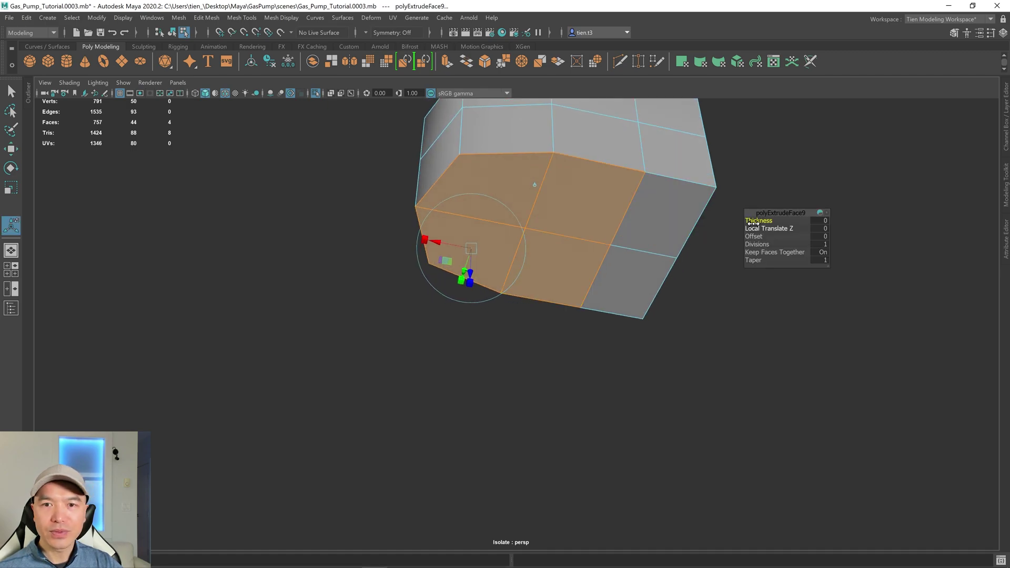
pyautogui.moveTo(753, 237); pyautogui.dragTo(771, 237)
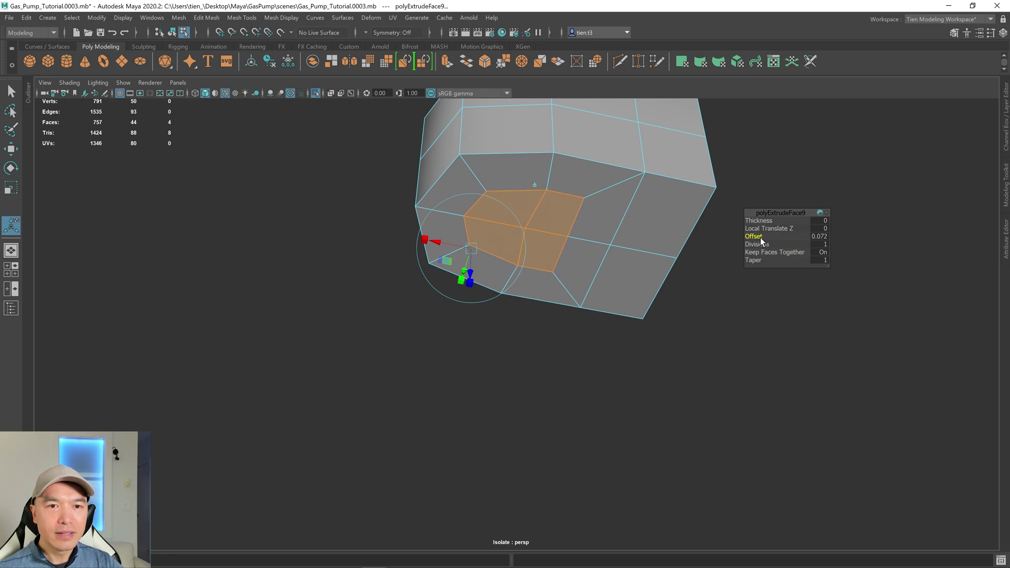
pyautogui.keyDown('alt'); pyautogui.moveTo(593, 269); pyautogui.dragTo(582, 269); pyautogui.keyUp('alt')
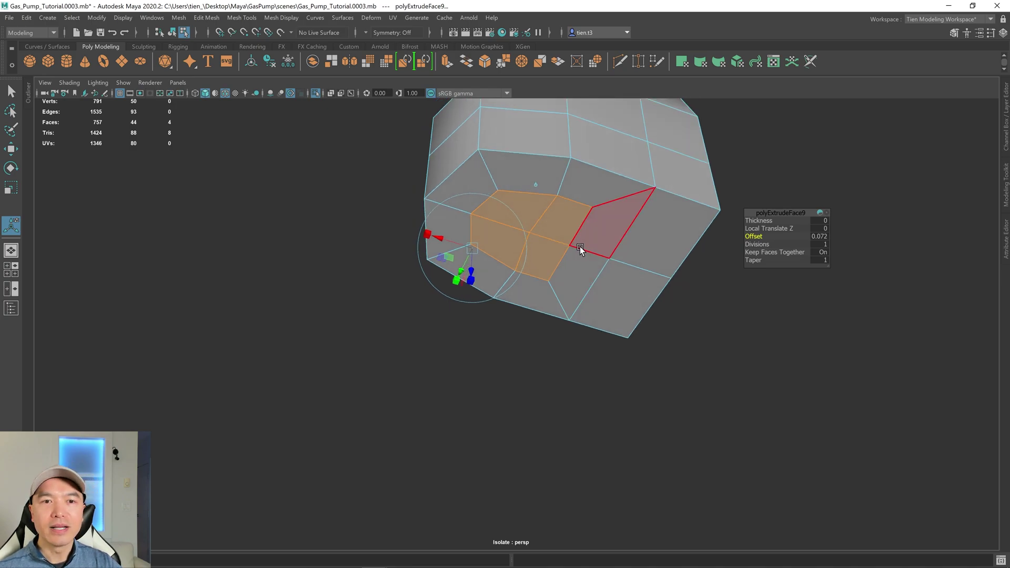
# Circularize the four inset faces on the hood's bottom.
pyautogui.keyDown('shift'); pyautogui.moveTo(596, 218); pyautogui.dragTo(582, 296, button='right'); pyautogui.keyUp('shift')
pyautogui.keyDown('alt'); pyautogui.moveTo(585, 292); pyautogui.dragTo(626, 282); pyautogui.keyUp('alt')
pyautogui.keyDown('alt'); pyautogui.moveTo(626, 282); pyautogui.dragTo(545, 257, button='middle'); pyautogui.keyUp('alt')
pyautogui.scroll(2, 545, 257)
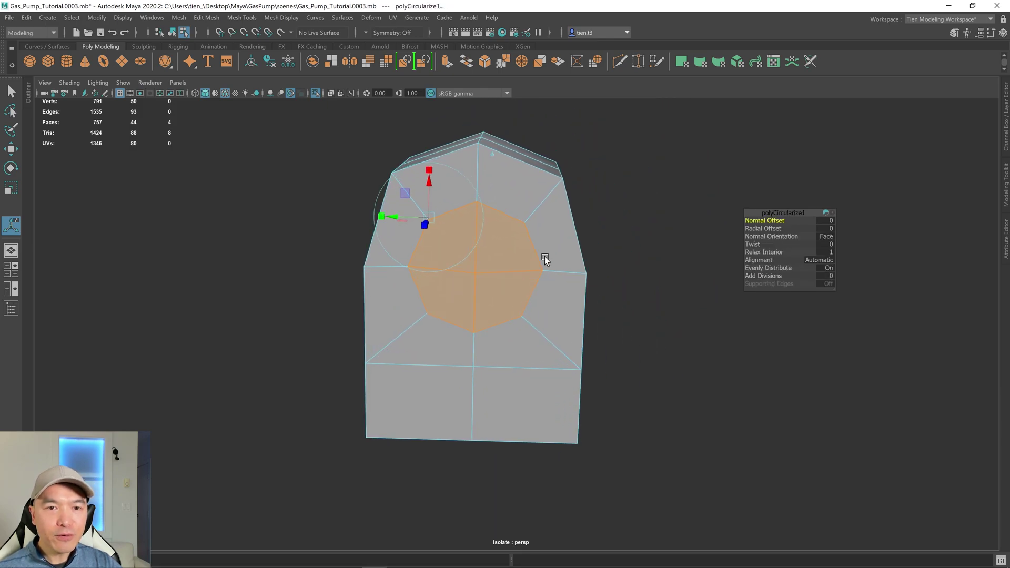
pyautogui.scroll(1, 544, 257)
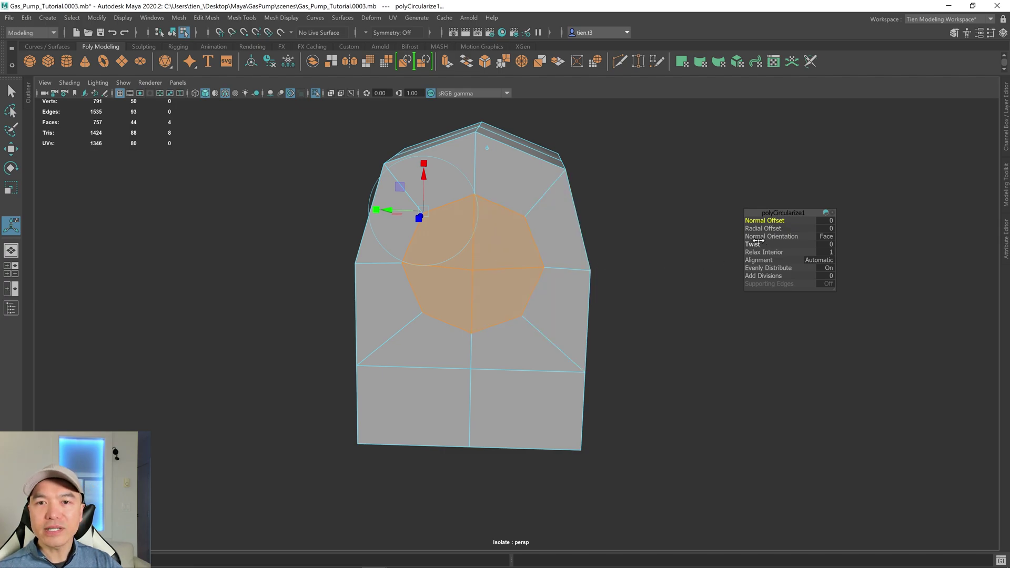
# Try twisting the circularized faces and undo the change.
pyautogui.moveTo(752, 248); pyautogui.dragTo(780, 251)
pyautogui.hotkey('ctrl', 'z')
pyautogui.moveTo(546, 268)
pyautogui.keyDown('alt'); pyautogui.mouseDown()
pyautogui.moveTo(523, 270)
pyautogui.moveTo(557, 266)
pyautogui.moveTo(538, 276)
pyautogui.mouseUp(); pyautogui.keyUp('alt')
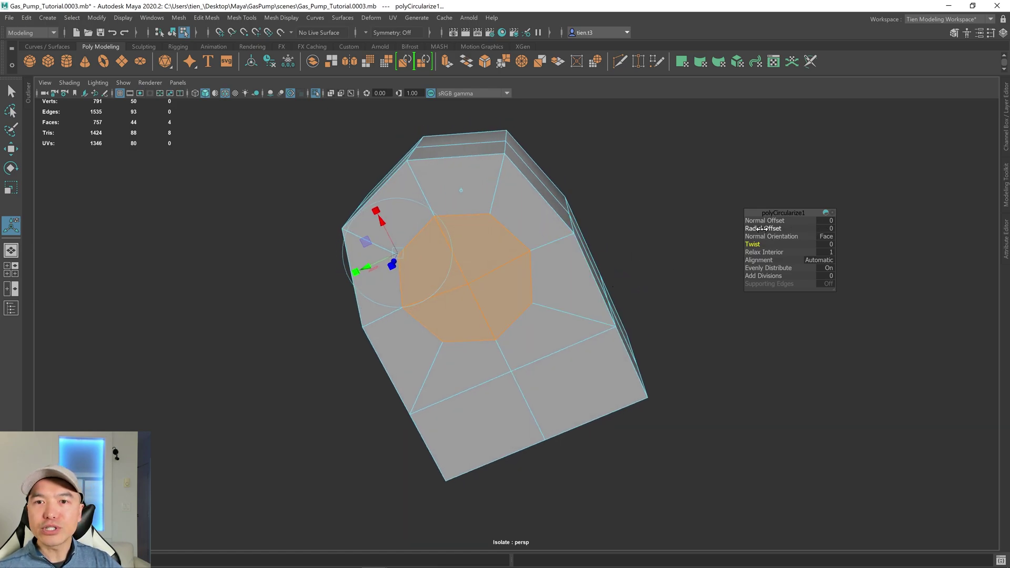
# Shrink the circularized faces by setting their Radial Offset to -0.028.
pyautogui.moveTo(765, 228); pyautogui.dragTo(766, 230)
pyautogui.hotkey('ctrl', 'z')
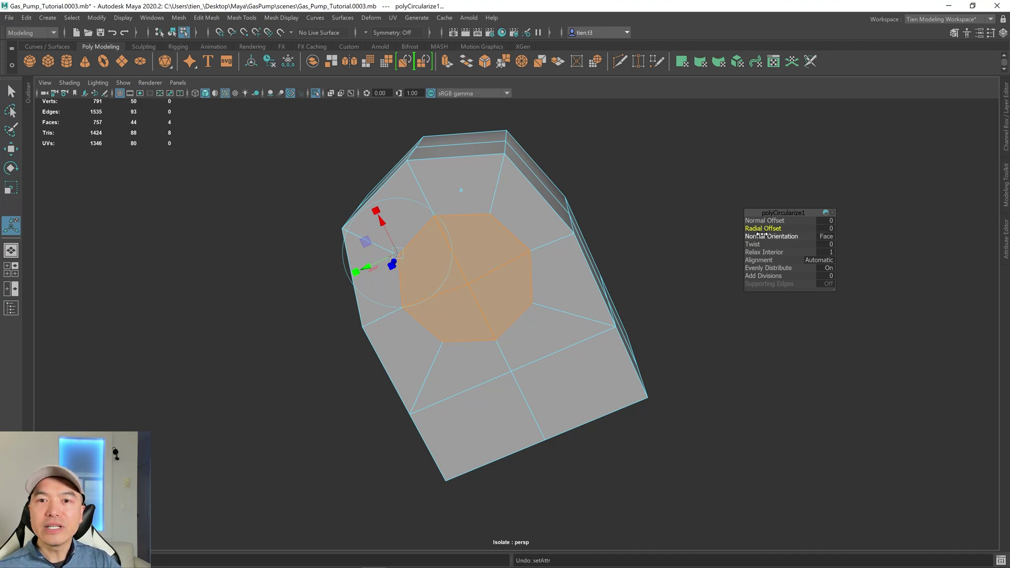
pyautogui.moveTo(762, 229)
pyautogui.mouseDown()
pyautogui.moveTo(772, 229)
pyautogui.moveTo(756, 229)
pyautogui.mouseUp()
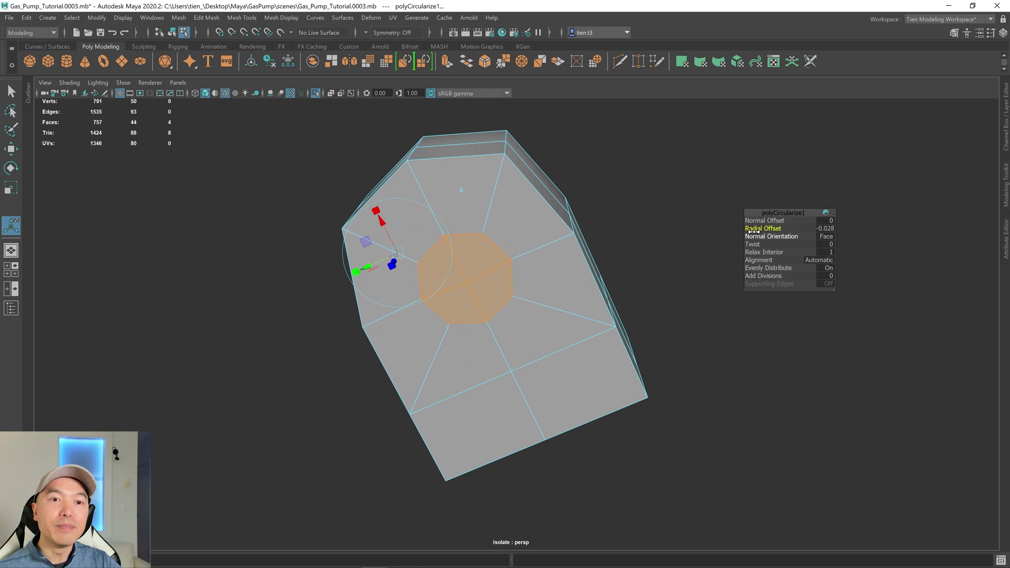
# Set the circularized bottom faces' Radial Offset to -0.017 to enlarge the hose opening slightly.
pyautogui.keyDown('alt'); pyautogui.moveTo(501, 226); pyautogui.dragTo(444, 253); pyautogui.keyUp('alt')
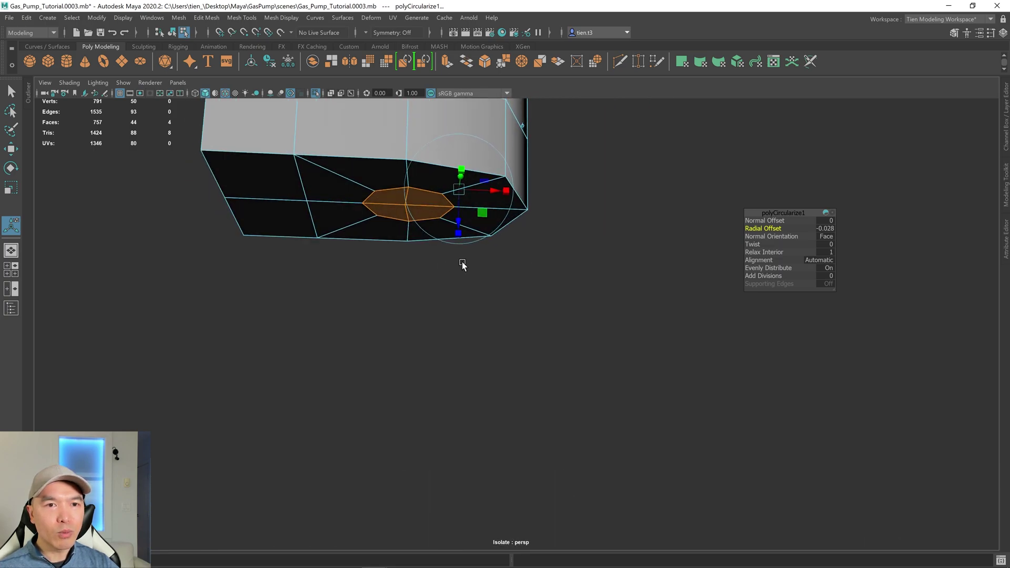
pyautogui.keyDown('alt'); pyautogui.moveTo(596, 268); pyautogui.dragTo(595, 248); pyautogui.keyUp('alt')
pyautogui.moveTo(763, 228); pyautogui.dragTo(767, 228)
pyautogui.keyDown('alt'); pyautogui.moveTo(626, 230); pyautogui.dragTo(598, 238); pyautogui.keyUp('alt')
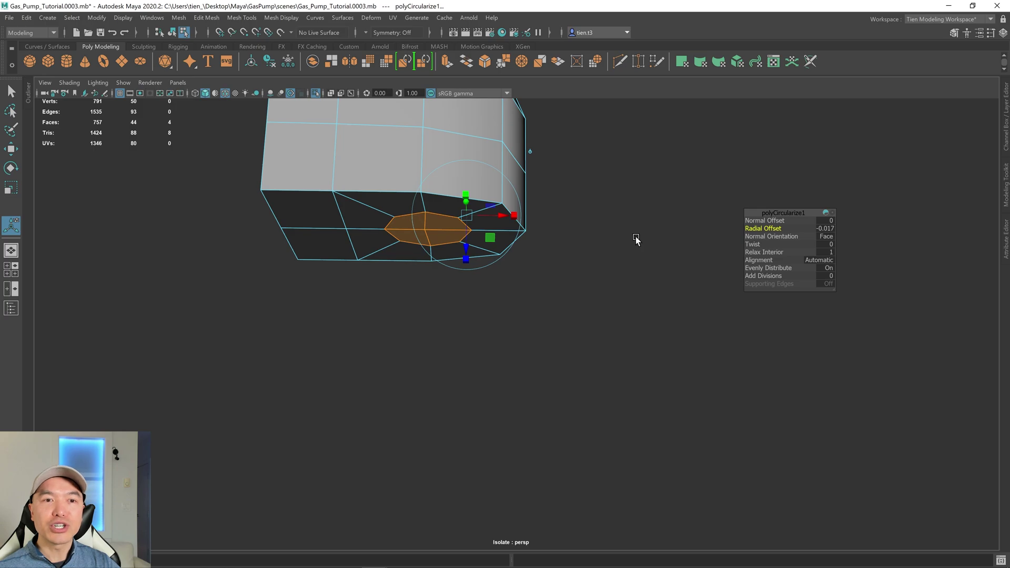
# Extrude the circular faces 0.0389 downward as a neck, and extrude them again with a negative Offset to flare them outward.
pyautogui.keyDown('shift'); pyautogui.moveTo(633, 235); pyautogui.dragTo(633, 262, button='right'); pyautogui.keyUp('shift')
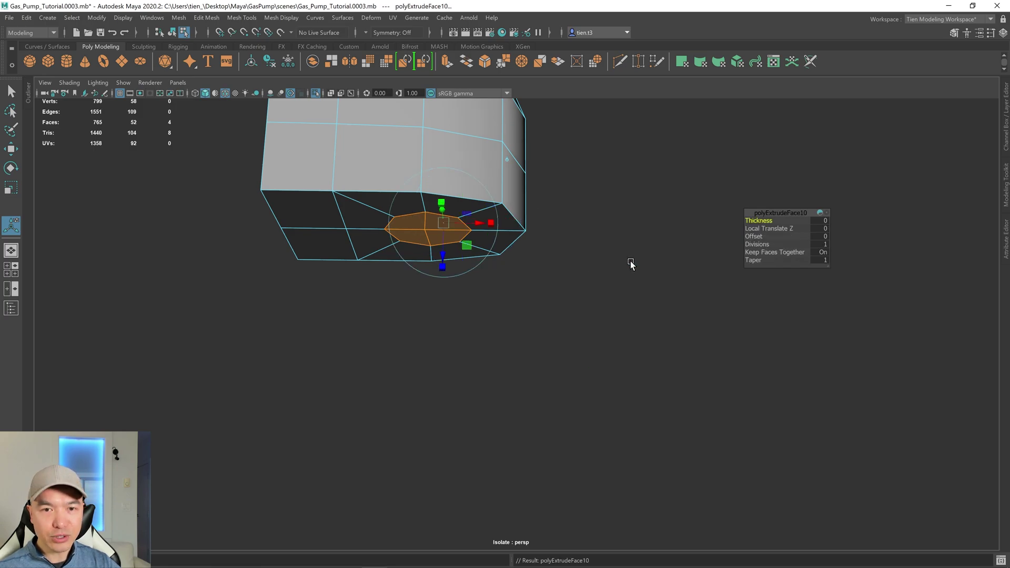
pyautogui.moveTo(442, 258); pyautogui.dragTo(442, 275)
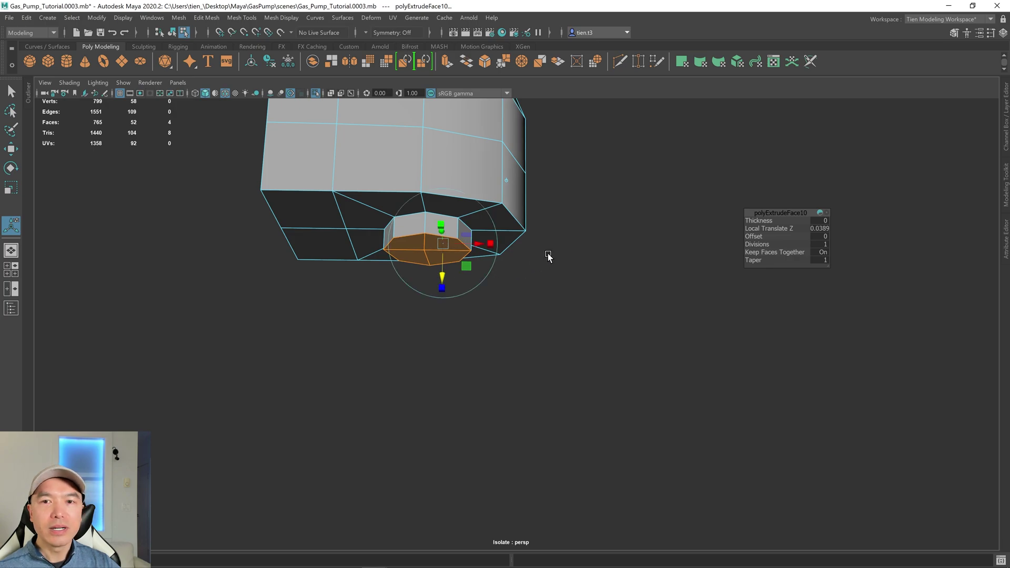
pyautogui.hotkey('ctrl', 'e')
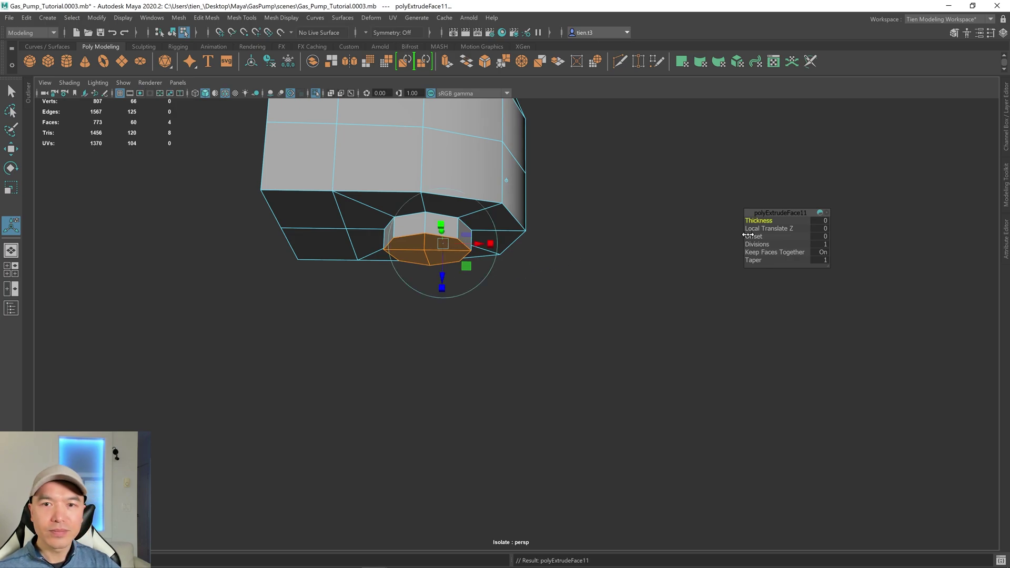
pyautogui.moveTo(753, 236); pyautogui.dragTo(748, 236)
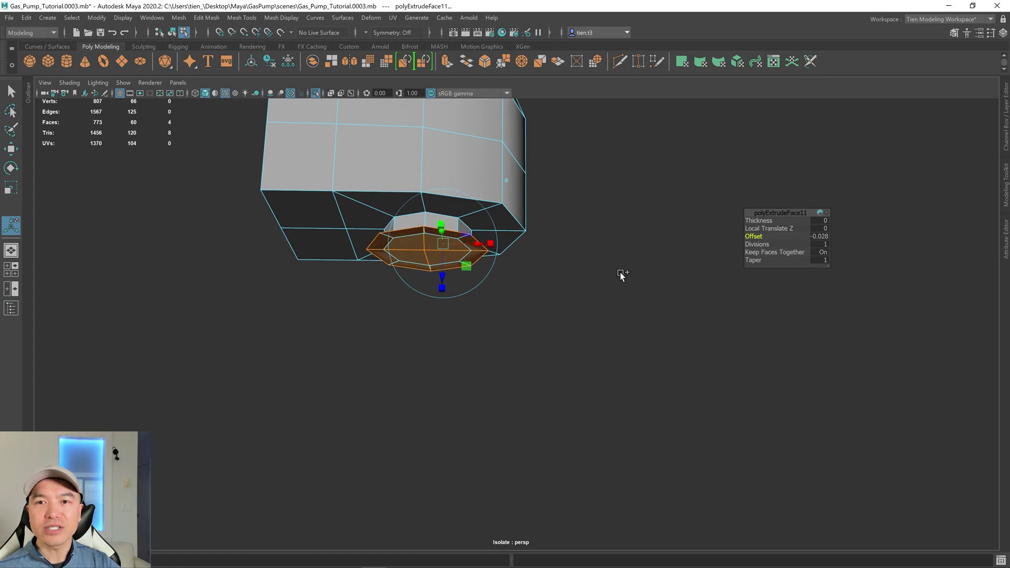
pyautogui.moveTo(753, 236); pyautogui.dragTo(748, 238)
# Extrude the flared faces downward to form a thick collar below the neck, and return to object mode.
pyautogui.hotkey('ctrl', 'e')
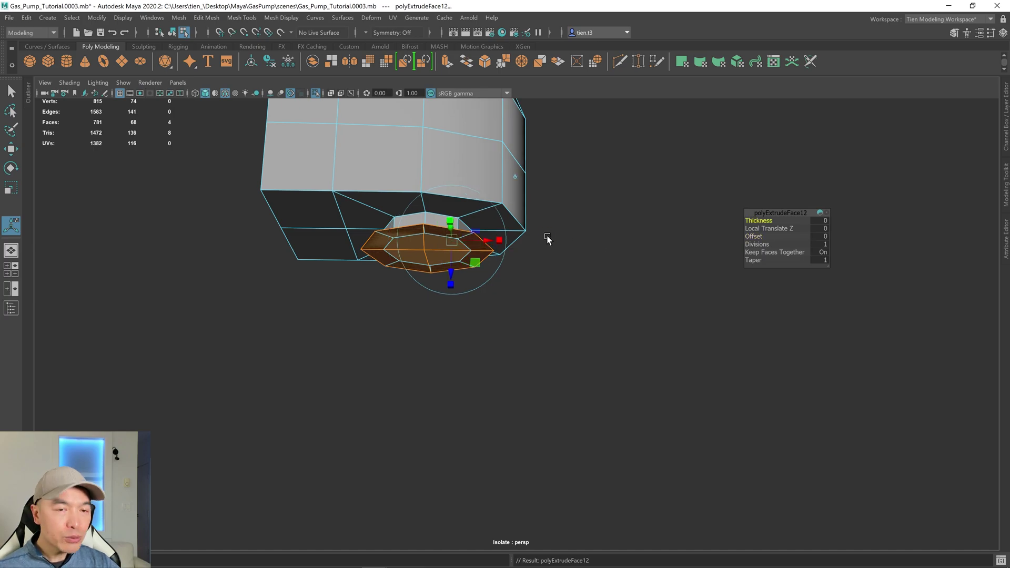
pyautogui.moveTo(451, 274); pyautogui.dragTo(447, 294)
pyautogui.moveTo(577, 260)
pyautogui.keyDown('alt'); pyautogui.mouseDown()
pyautogui.moveTo(541, 273)
pyautogui.moveTo(591, 248)
pyautogui.mouseUp(); pyautogui.keyUp('alt')
pyautogui.moveTo(505, 266)
pyautogui.keyDown('alt'); pyautogui.mouseDown()
pyautogui.moveTo(519, 264)
pyautogui.moveTo(509, 271)
pyautogui.mouseUp(); pyautogui.keyUp('alt')
pyautogui.moveTo(509, 271); pyautogui.dragTo(575, 164, button='right')
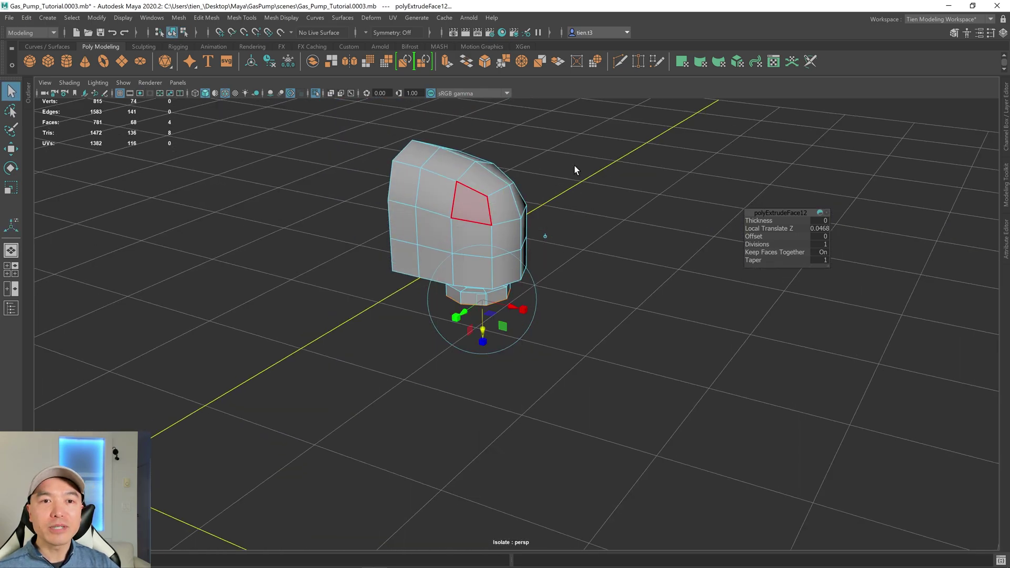
# Turn off isolation to show the whole gas pump and move the hose hood inward to the pump's side.
pyautogui.click(316, 93)
pyautogui.scroll(-5, 539, 240)
pyautogui.press('w')
pyautogui.moveTo(546, 293); pyautogui.dragTo(444, 253)
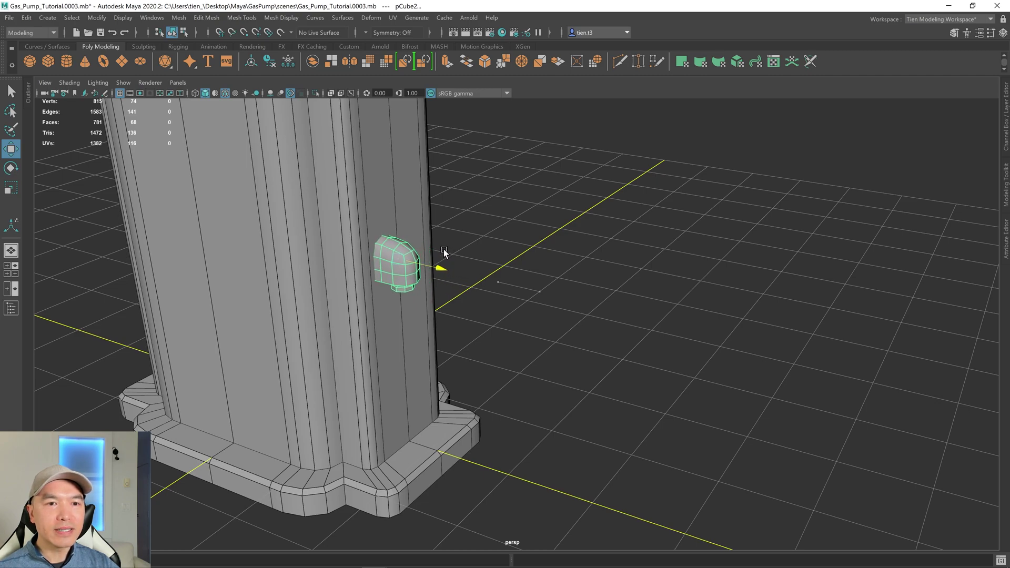
pyautogui.scroll(-6, 480, 263)
pyautogui.moveTo(507, 275)
pyautogui.keyDown('alt'); pyautogui.mouseDown()
pyautogui.moveTo(462, 263)
pyautogui.moveTo(512, 268)
pyautogui.mouseUp(); pyautogui.keyUp('alt')
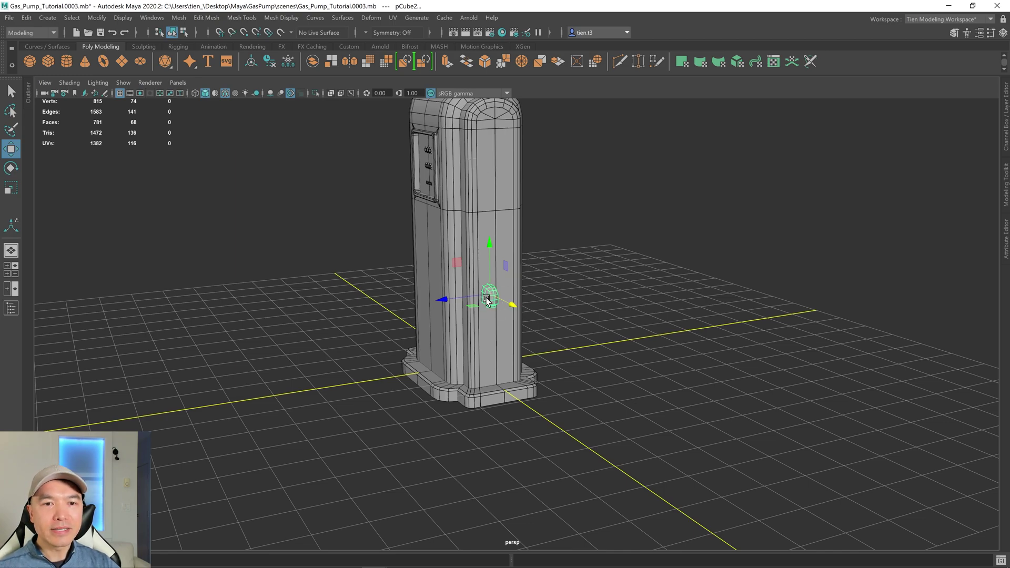
# Scale the hose hood down slightly and move it along X until its open side meets the pump's side panel.
pyautogui.scroll(5, 487, 298)
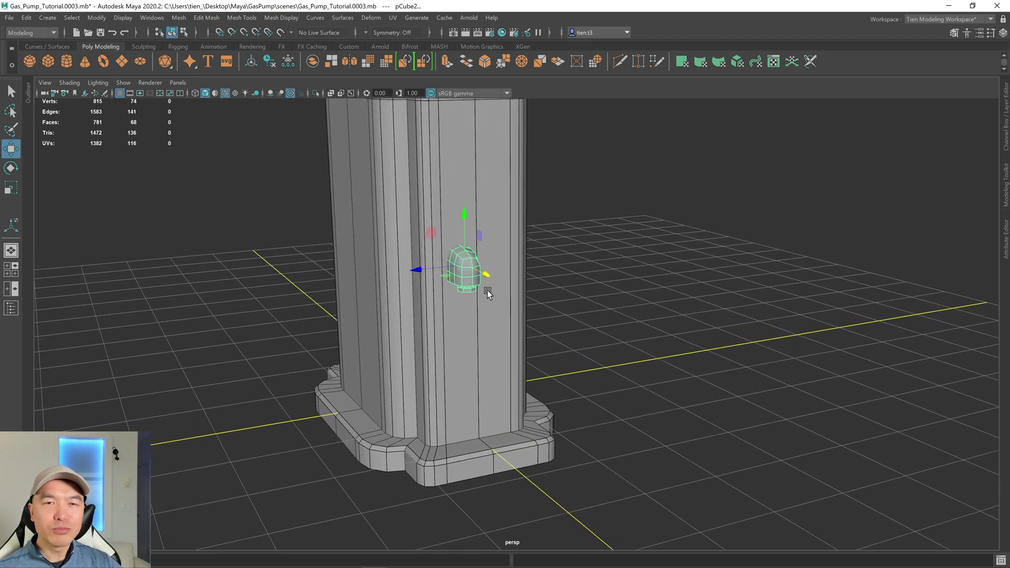
pyautogui.keyDown('alt'); pyautogui.moveTo(488, 290); pyautogui.dragTo(633, 298); pyautogui.keyUp('alt')
pyautogui.press('r')
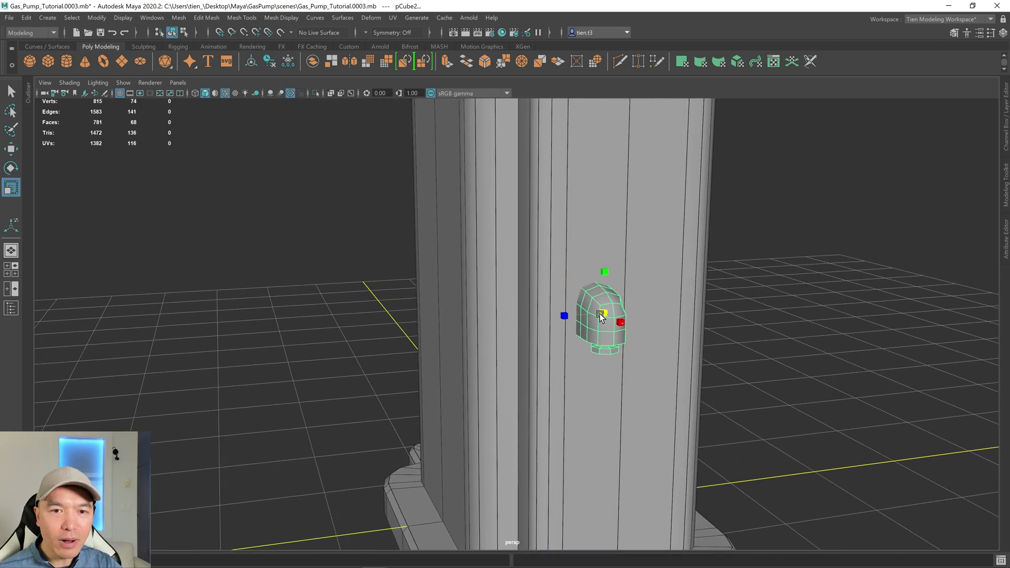
pyautogui.press('w')
pyautogui.keyDown('alt'); pyautogui.moveTo(619, 326); pyautogui.dragTo(592, 329); pyautogui.keyUp('alt')
pyautogui.moveTo(496, 320); pyautogui.dragTo(487, 317)
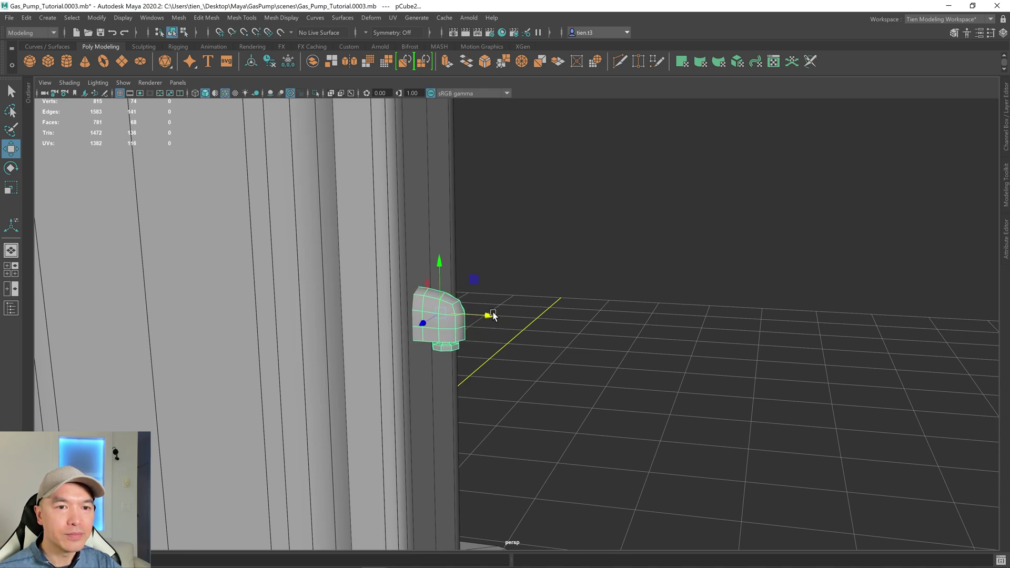
# Deselect the hood and save the scene as an incremented version, Gas_Pump_Tutorial.0004.mb.
pyautogui.scroll(-6, 505, 310)
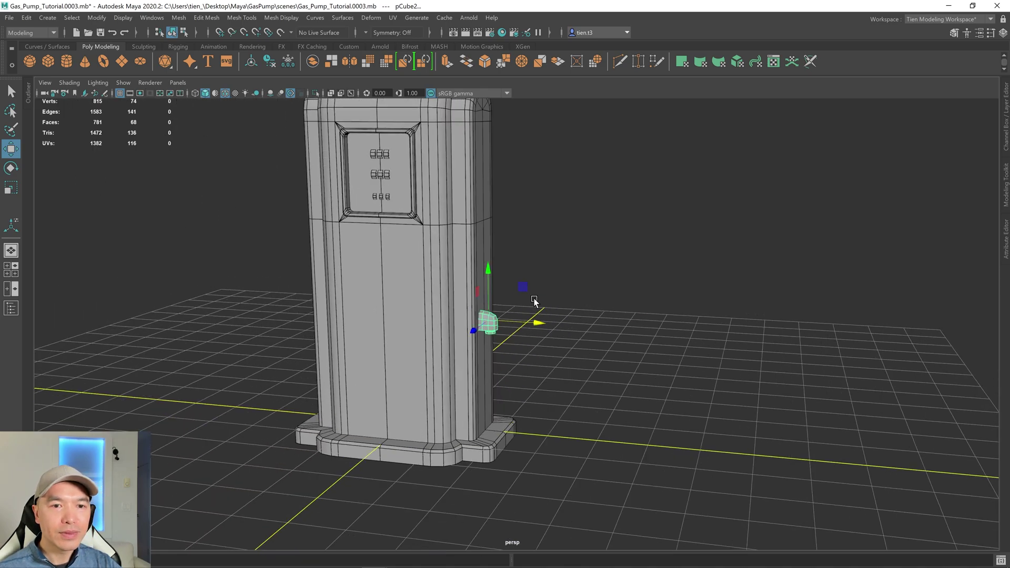
pyautogui.scroll(-5, 534, 300)
pyautogui.keyDown('alt'); pyautogui.moveTo(568, 280); pyautogui.dragTo(556, 320); pyautogui.keyUp('alt')
pyautogui.click(767, 323)
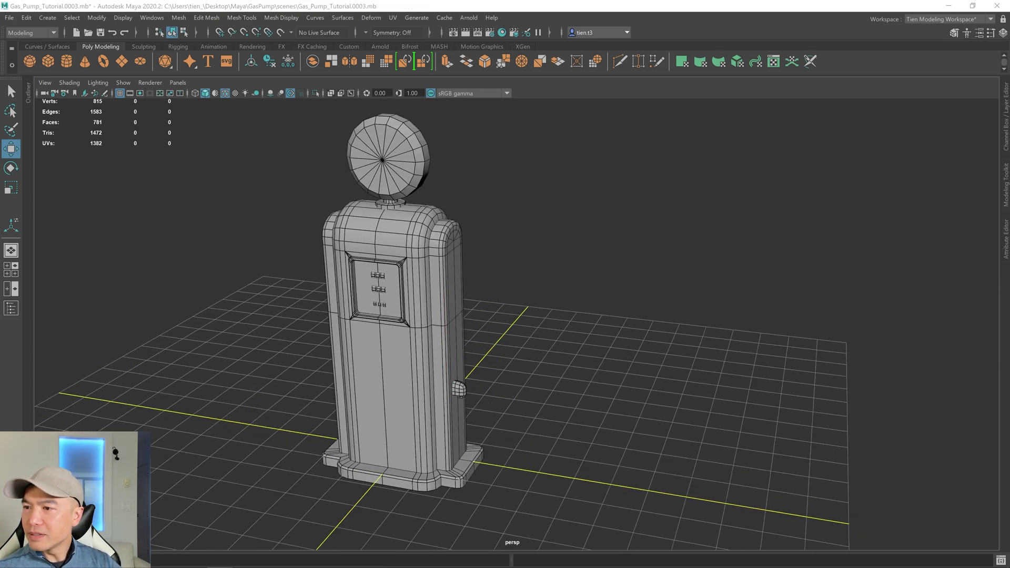
pyautogui.keyDown('alt'); pyautogui.moveTo(658, 303); pyautogui.dragTo(549, 310); pyautogui.keyUp('alt')
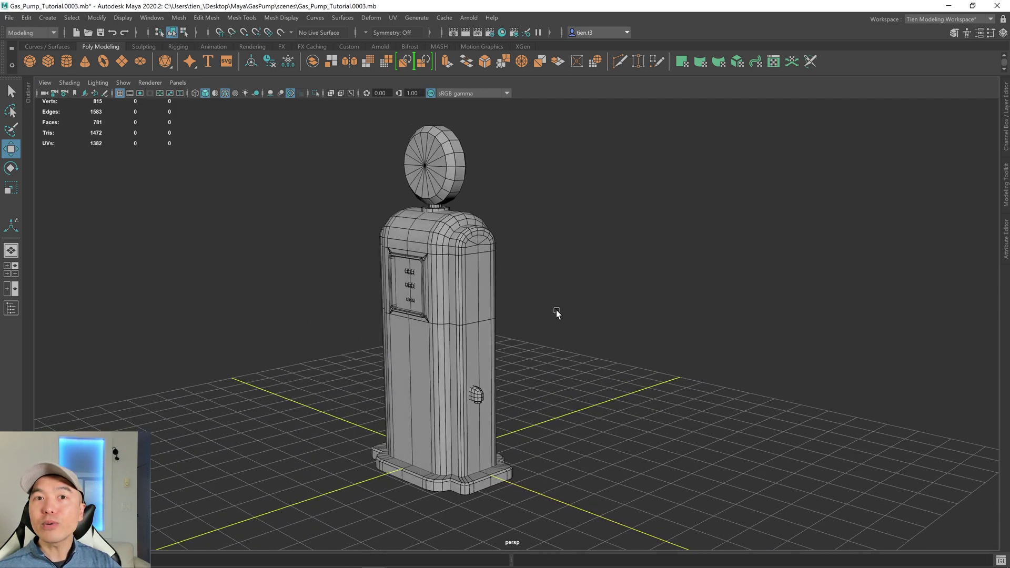
pyautogui.click(10, 17)
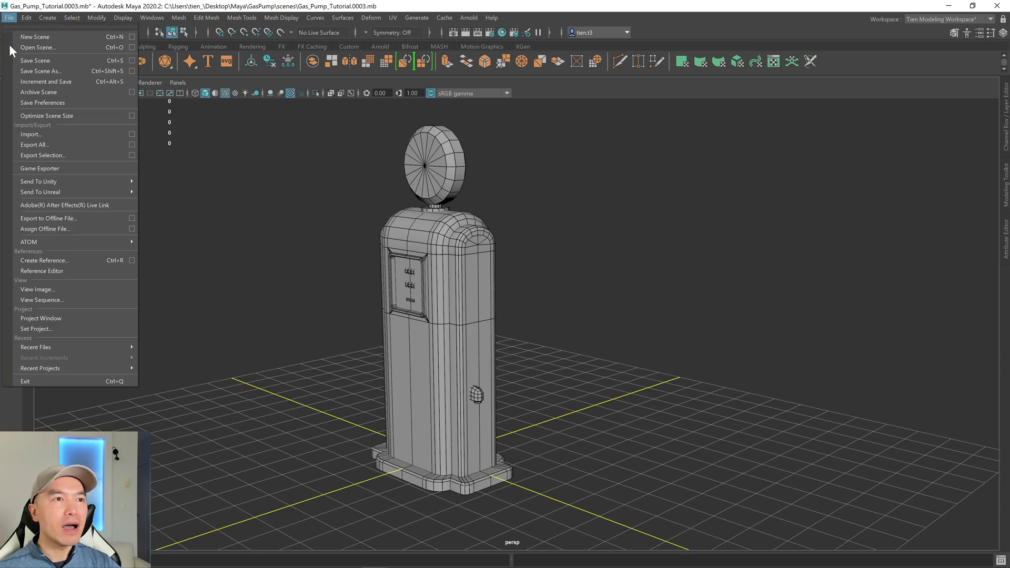
pyautogui.click(67, 83)
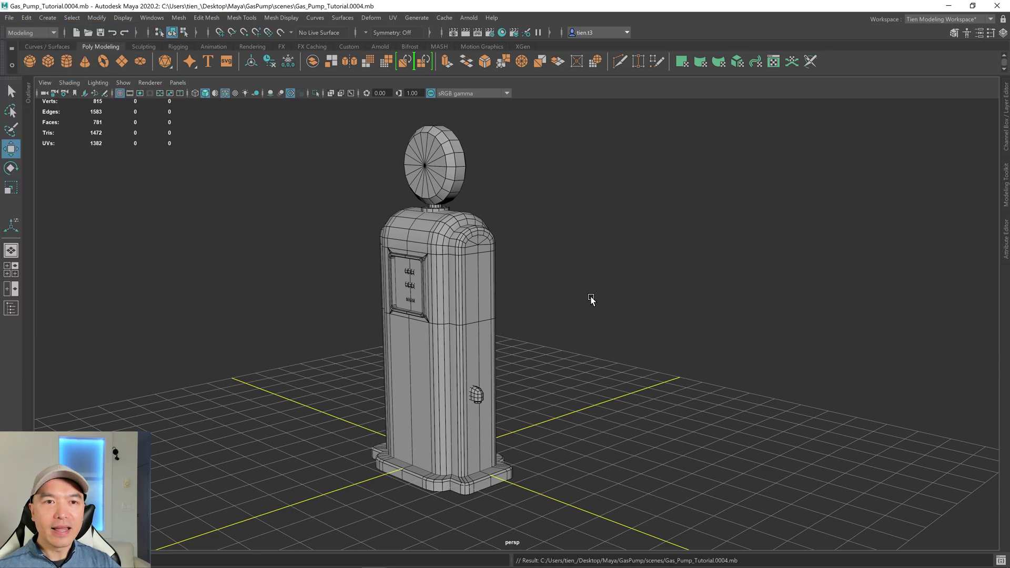